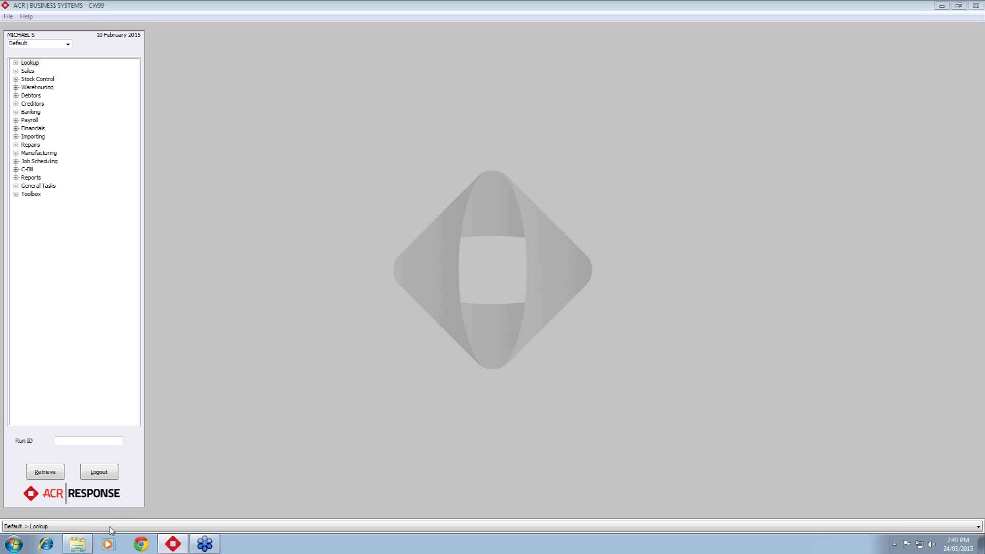
- Search the program list for STOCKTAK and clear the search again
{"action": "left_click", "coordinate": [98, 440]}
{"action": "type", "text": "STAEI"}
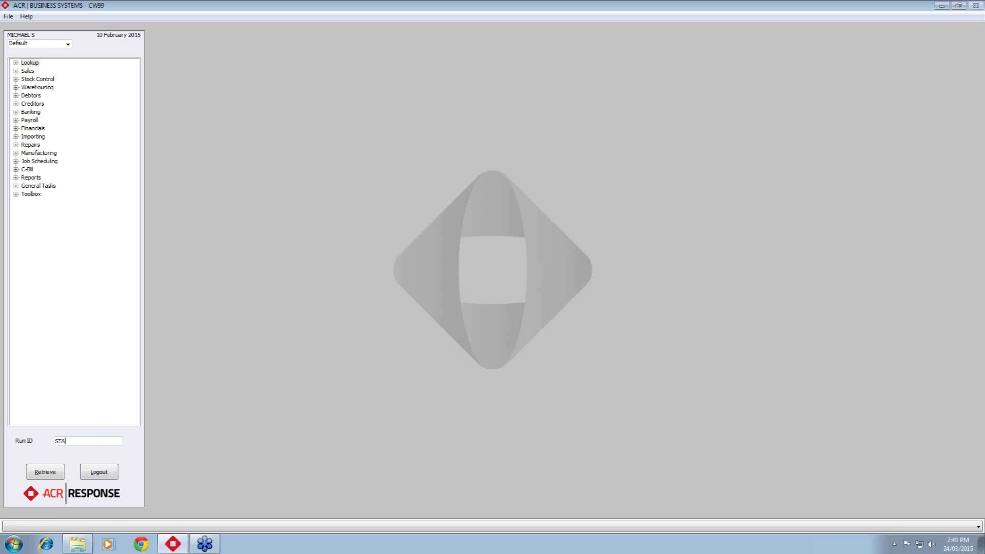
{"action": "key", "text": "BackSpace"}
{"action": "type", "text": "OCK"}
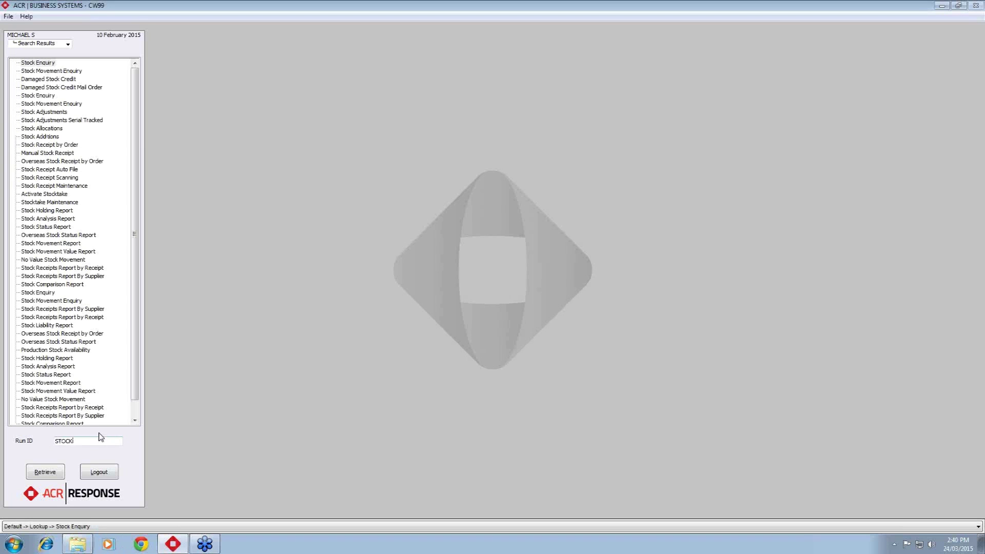
{"action": "type", "text": "TAK"}
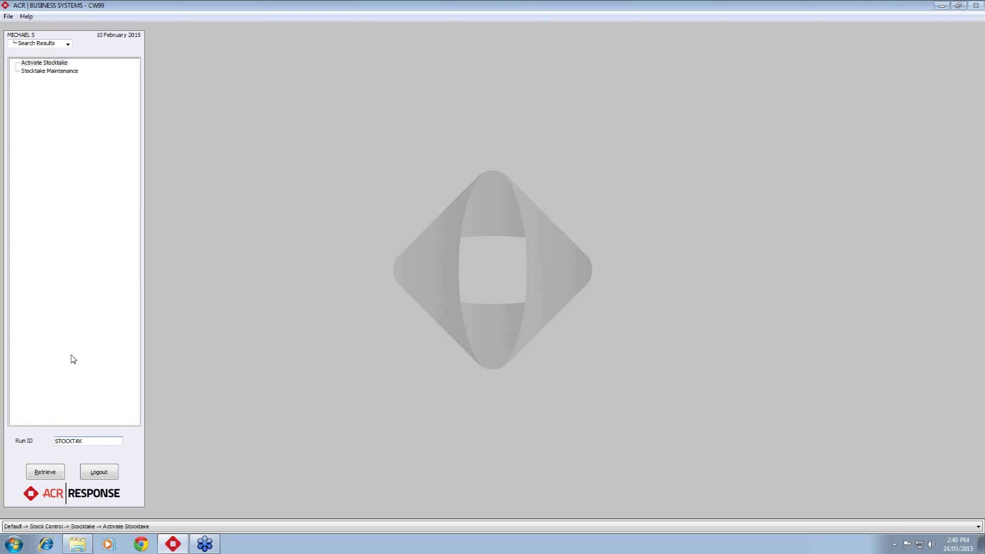
{"action": "left_click_drag", "start_coordinate": [90, 443], "coordinate": [29, 445]}
{"action": "key", "text": "BackSpace"}
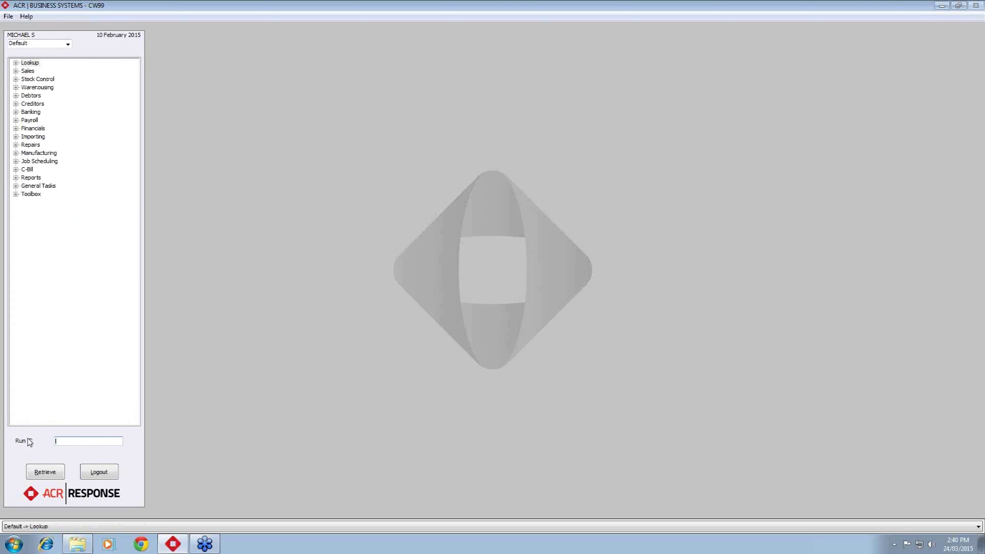
- Open the Activate Stocktake program under Stock Control, Stocktake
{"action": "left_click", "coordinate": [15, 79]}
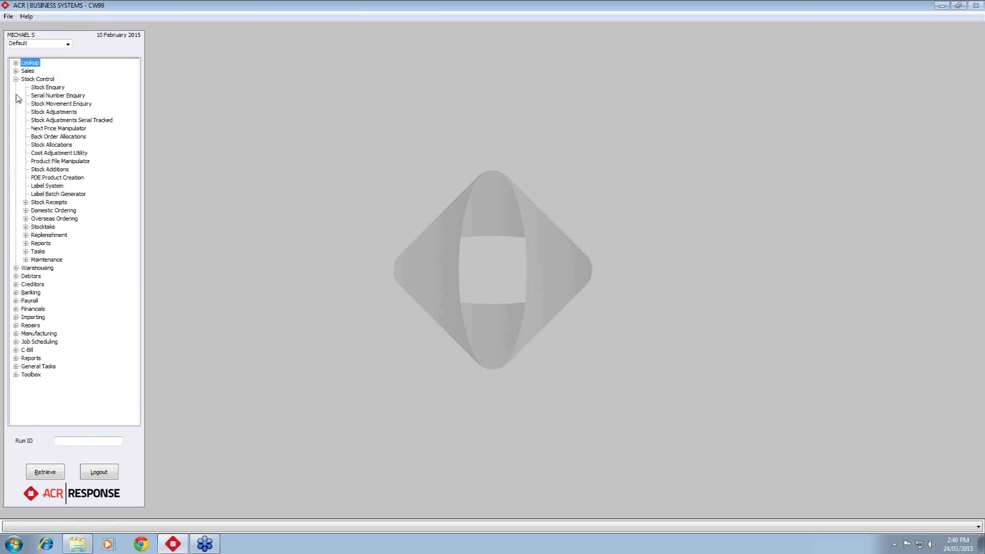
{"action": "left_click", "coordinate": [26, 227]}
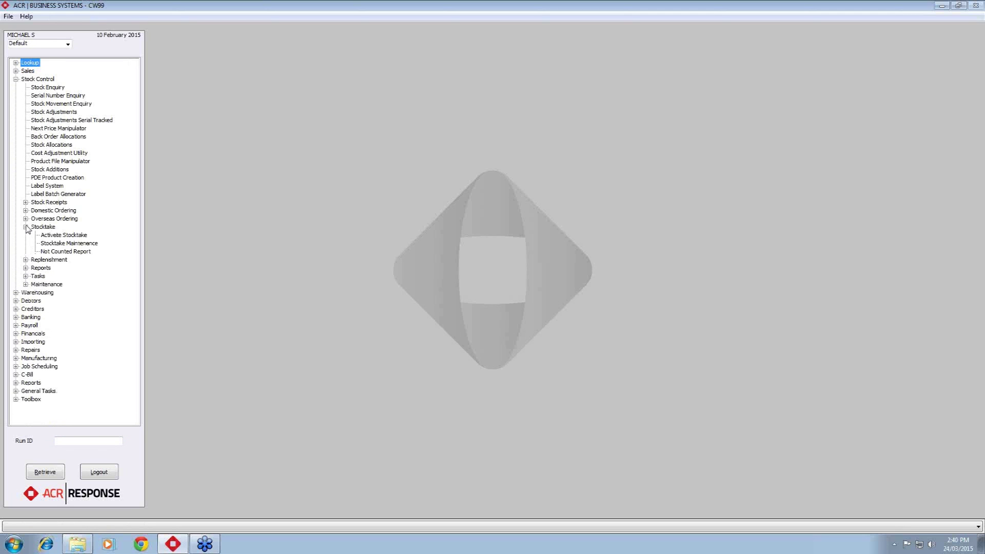
{"action": "left_click", "coordinate": [72, 244]}
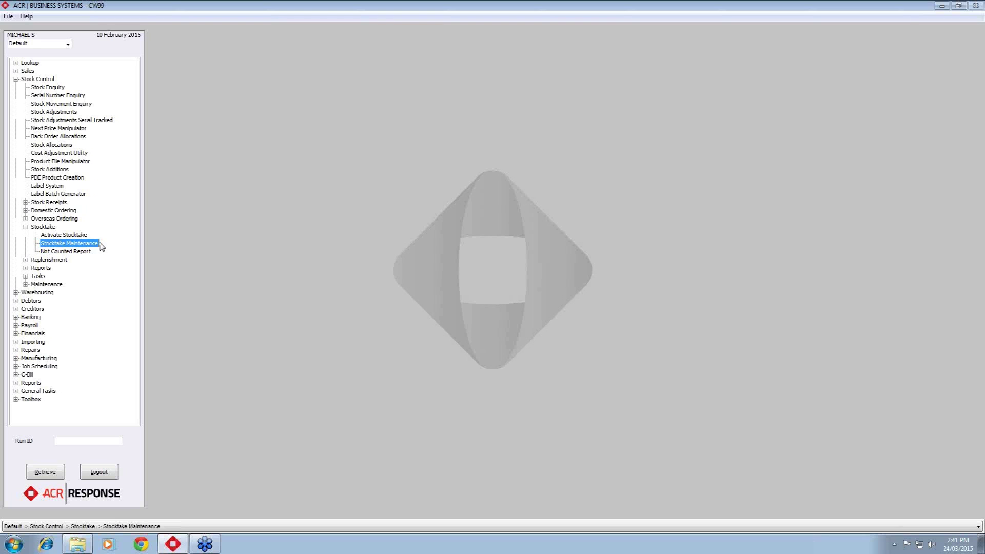
{"action": "double_click", "coordinate": [58, 235]}
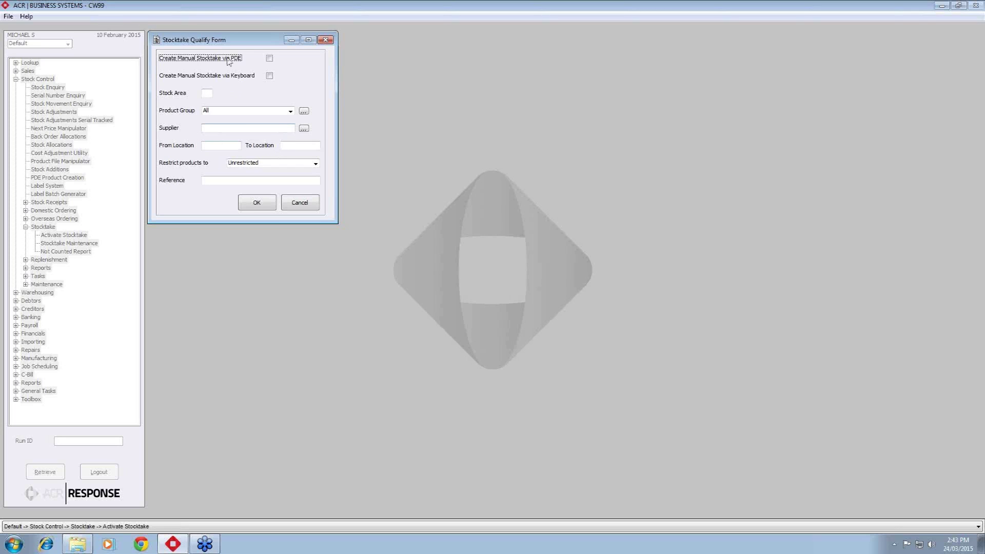
- Create a manual stocktake via PDE for stock area 1 with the reference PDE STOCKTAKE
{"action": "left_click", "coordinate": [207, 93]}
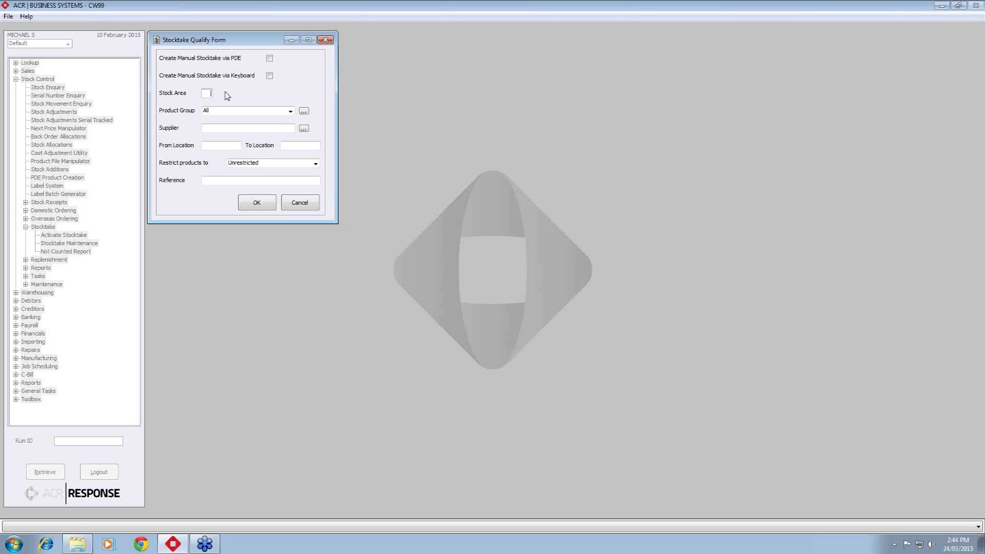
{"action": "left_click", "coordinate": [230, 181]}
{"action": "left_click", "coordinate": [211, 94]}
{"action": "type", "text": "1"}
{"action": "left_click", "coordinate": [227, 182]}
{"action": "type", "text": "PDE STOCKTAKE"}
{"action": "left_click", "coordinate": [270, 58]}
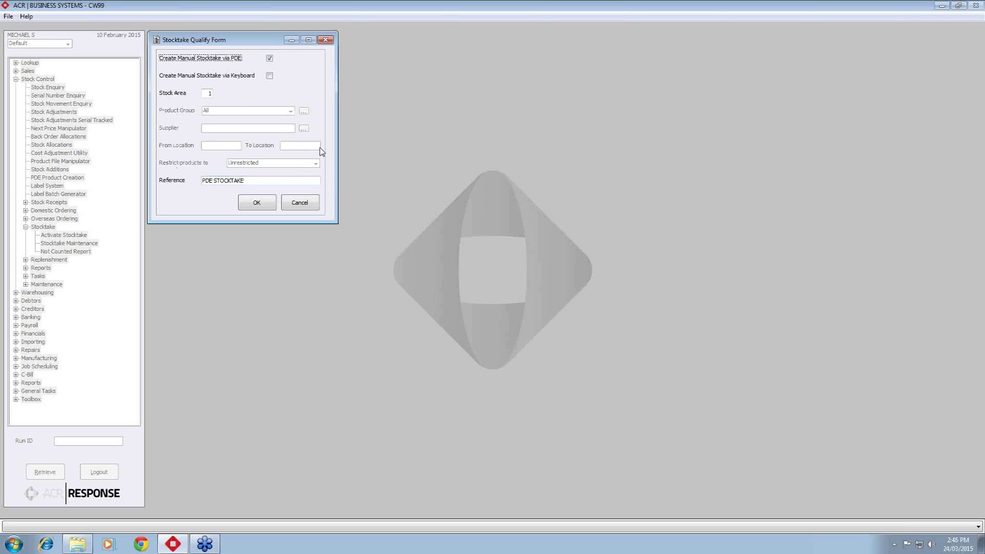
{"action": "left_click", "coordinate": [256, 204]}
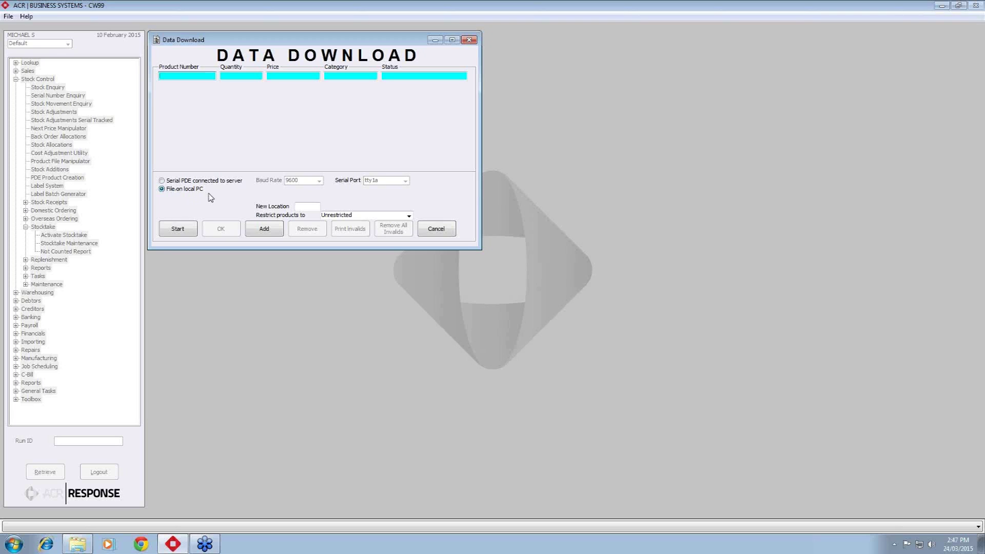
- Import the Stocktake webinar text file from the Desktop's ACR Webinar folder into the data download
{"action": "left_click", "coordinate": [179, 227]}
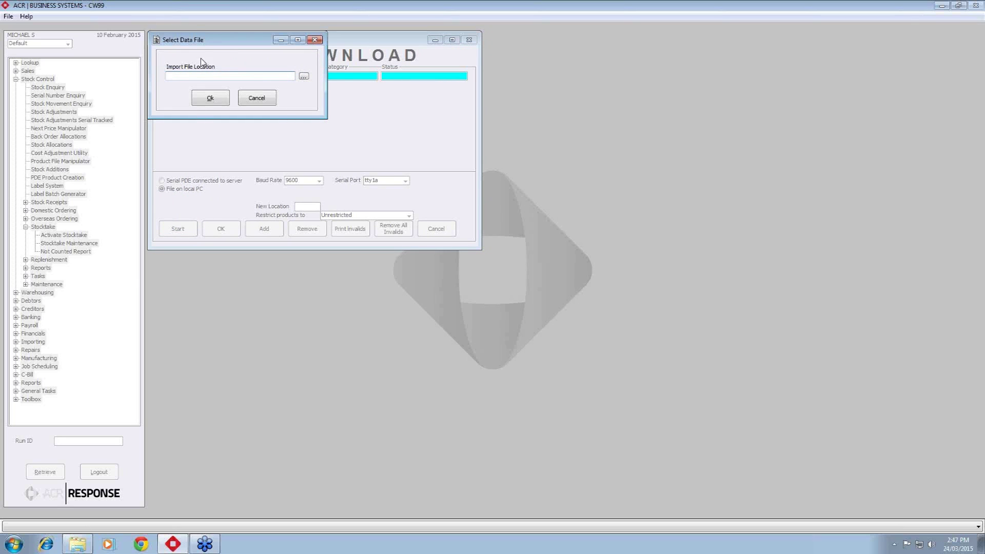
{"action": "left_click", "coordinate": [304, 79]}
{"action": "left_click", "coordinate": [304, 77]}
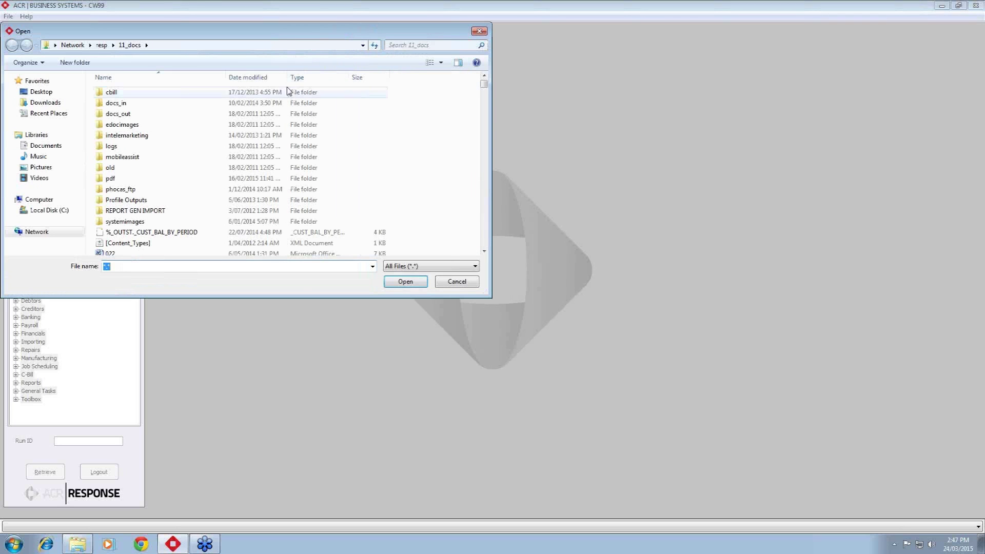
{"action": "left_click", "coordinate": [47, 94]}
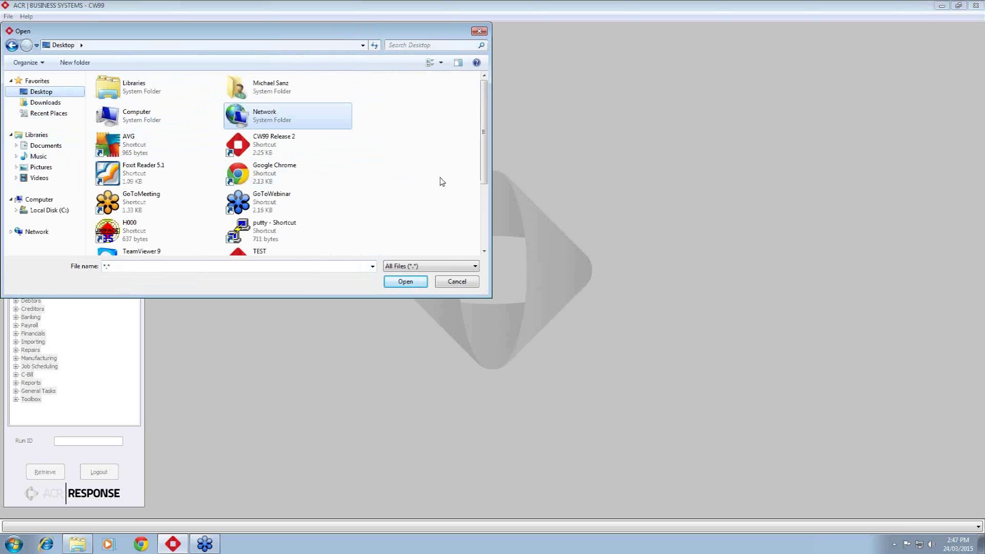
{"action": "left_click_drag", "start_coordinate": [483, 132], "coordinate": [488, 211]}
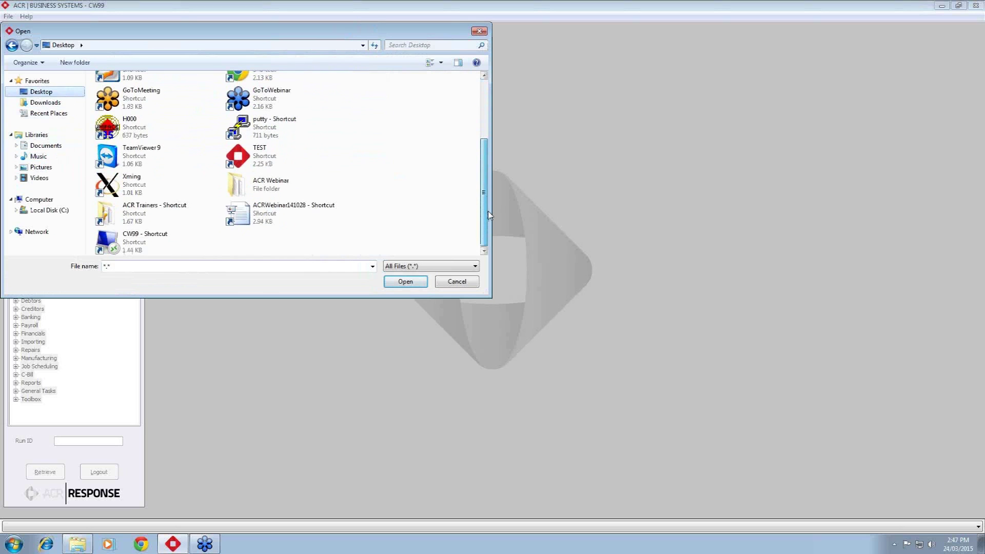
{"action": "double_click", "coordinate": [260, 186]}
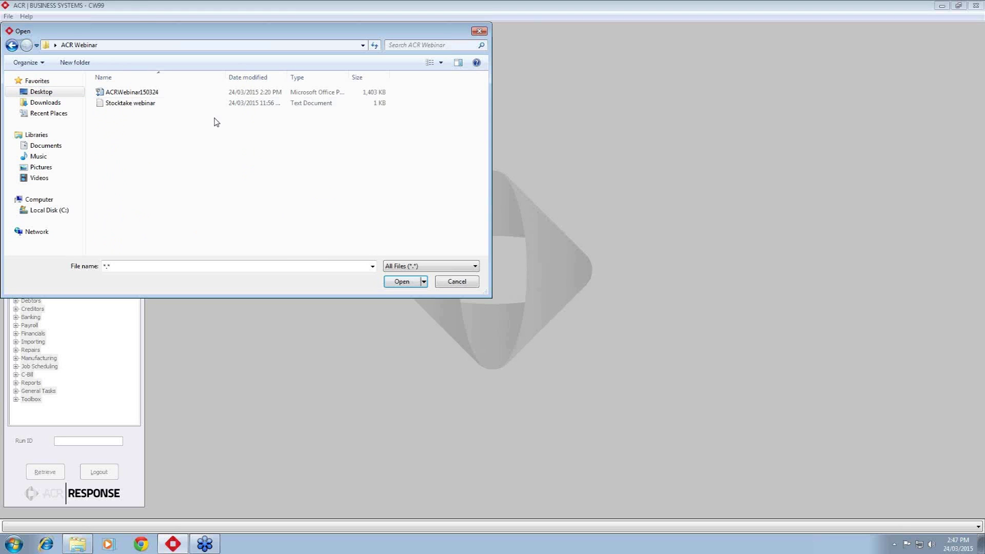
{"action": "left_click", "coordinate": [145, 104]}
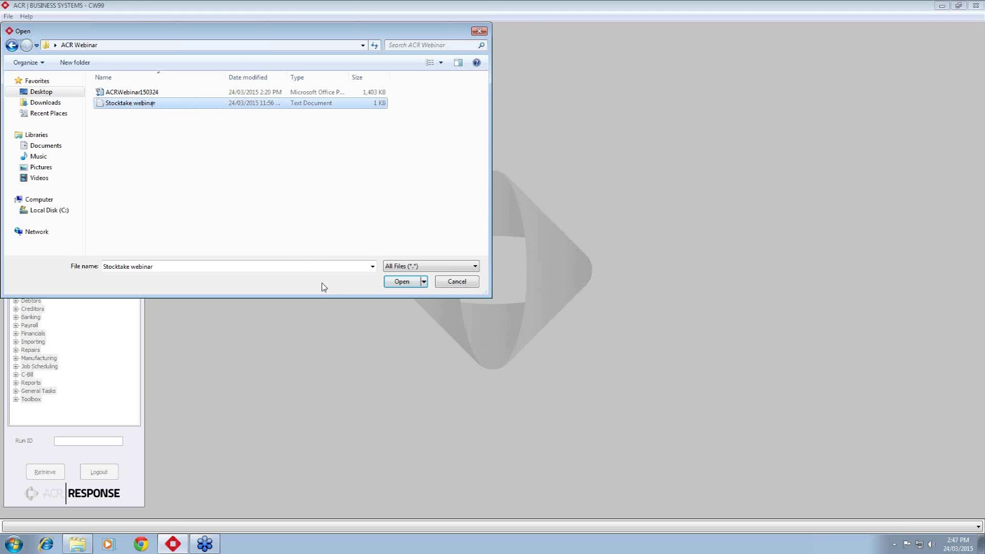
{"action": "left_click", "coordinate": [405, 283]}
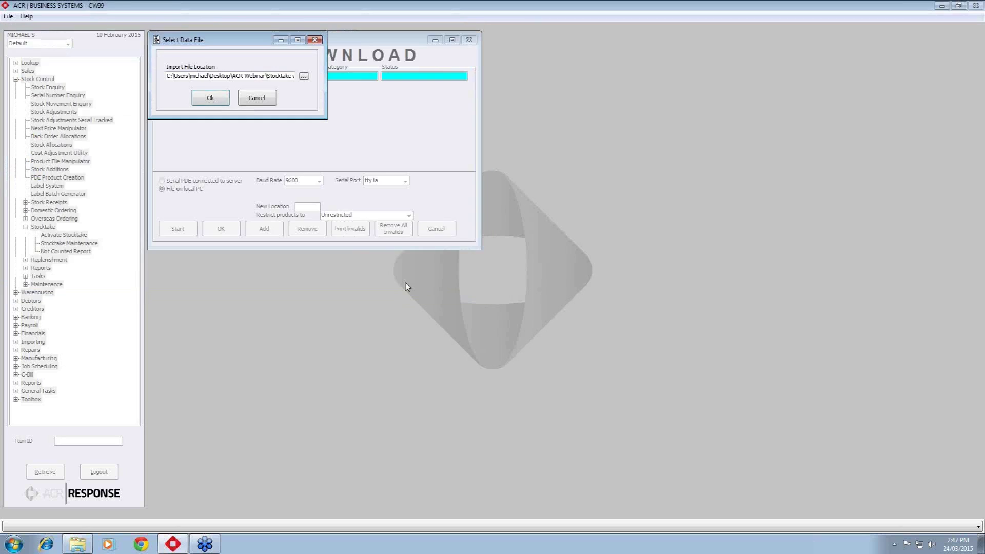
{"action": "left_click", "coordinate": [211, 97]}
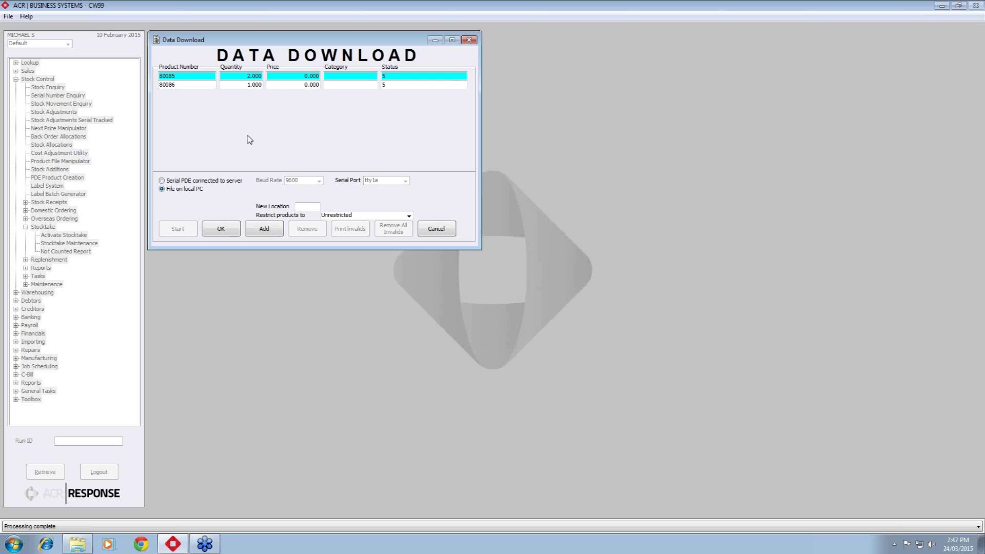
- Validate the downloaded lines, remove all invalid entries, and accept the rest into the PDE stocktake, closing it when done
{"action": "left_click", "coordinate": [229, 233]}
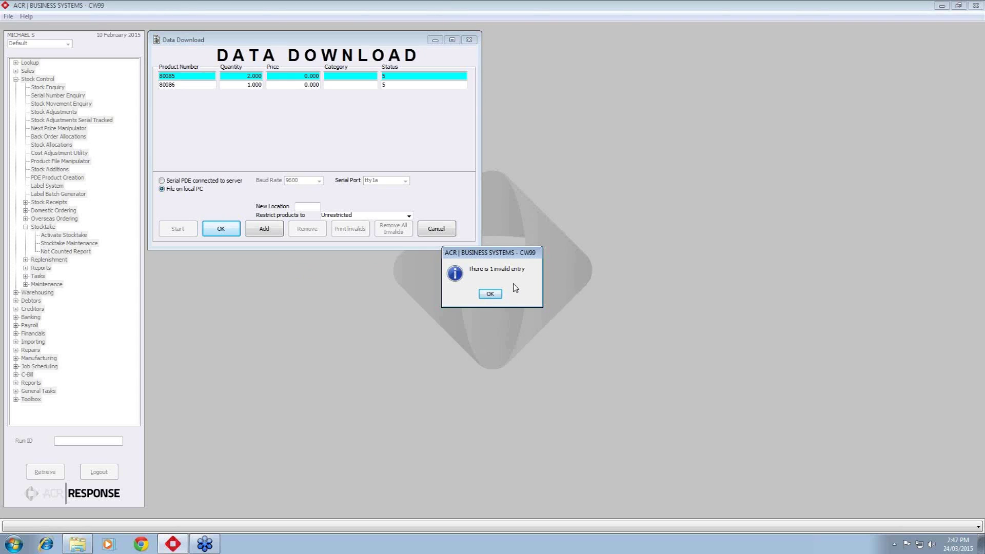
{"action": "left_click", "coordinate": [490, 294]}
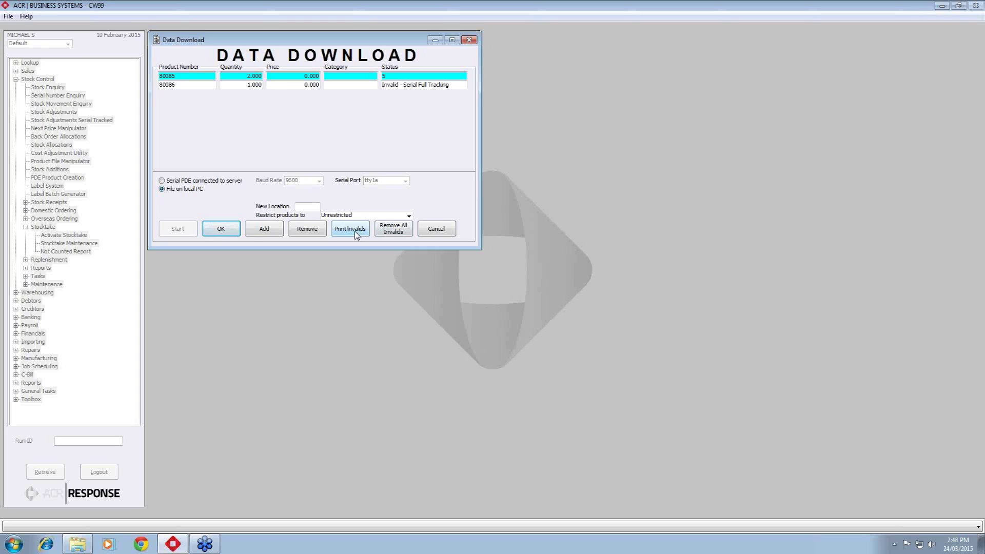
{"action": "left_click", "coordinate": [400, 235]}
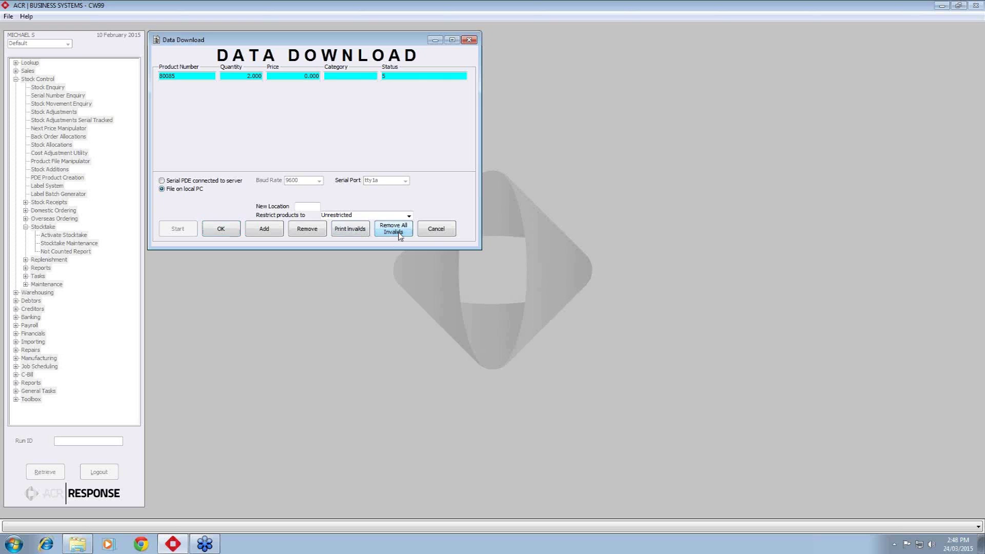
{"action": "left_click", "coordinate": [220, 231]}
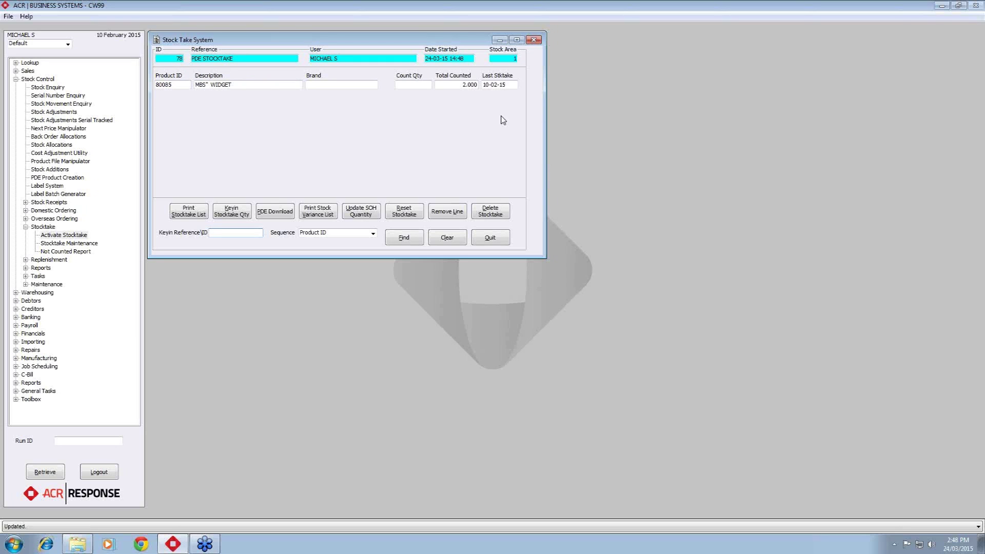
{"action": "left_click", "coordinate": [491, 238]}
- Activate another stocktake, created manually via keyboard, for stock area 1 with the reference KEYBOARD STOCKTAKE
{"action": "double_click", "coordinate": [61, 235]}
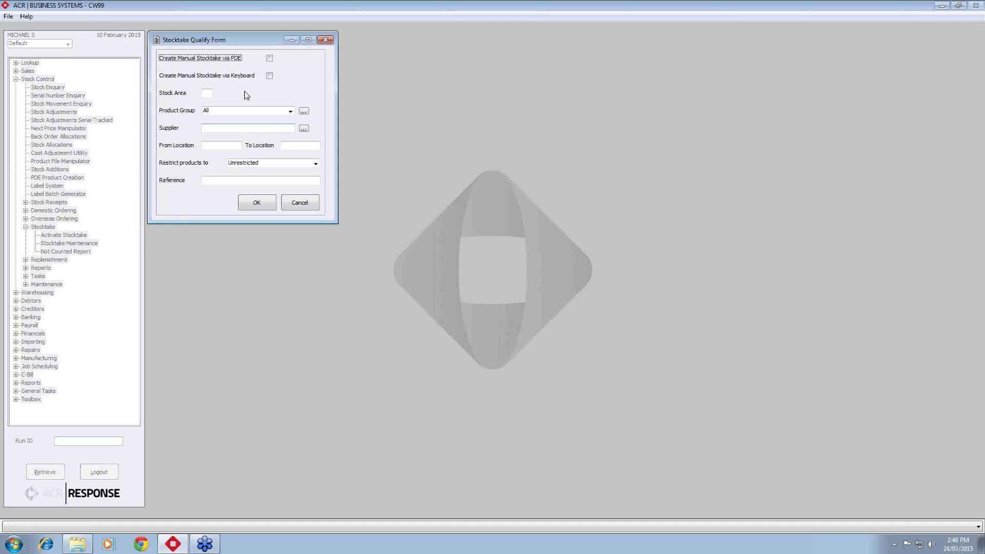
{"action": "left_click", "coordinate": [270, 76]}
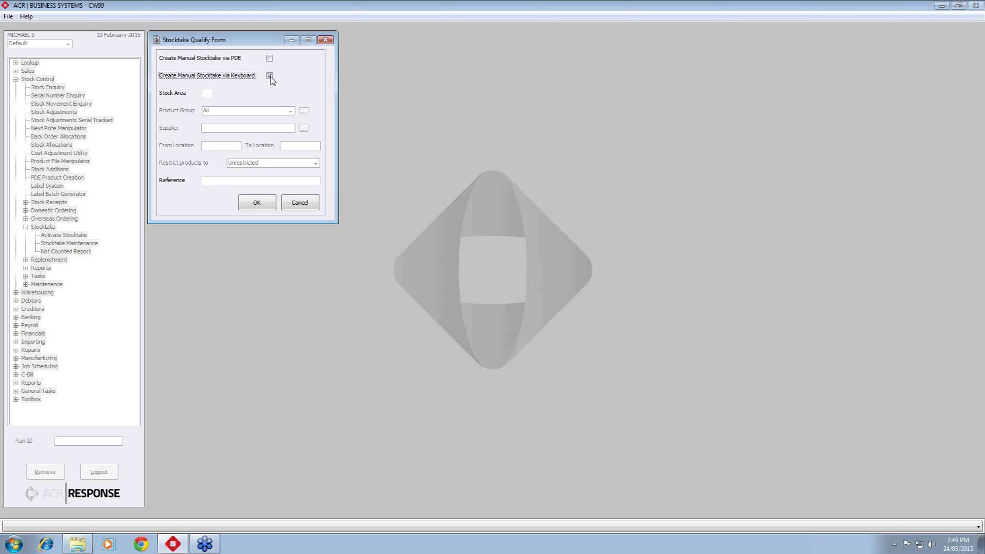
{"action": "left_click", "coordinate": [209, 95]}
{"action": "type", "text": "1"}
{"action": "left_click", "coordinate": [226, 182]}
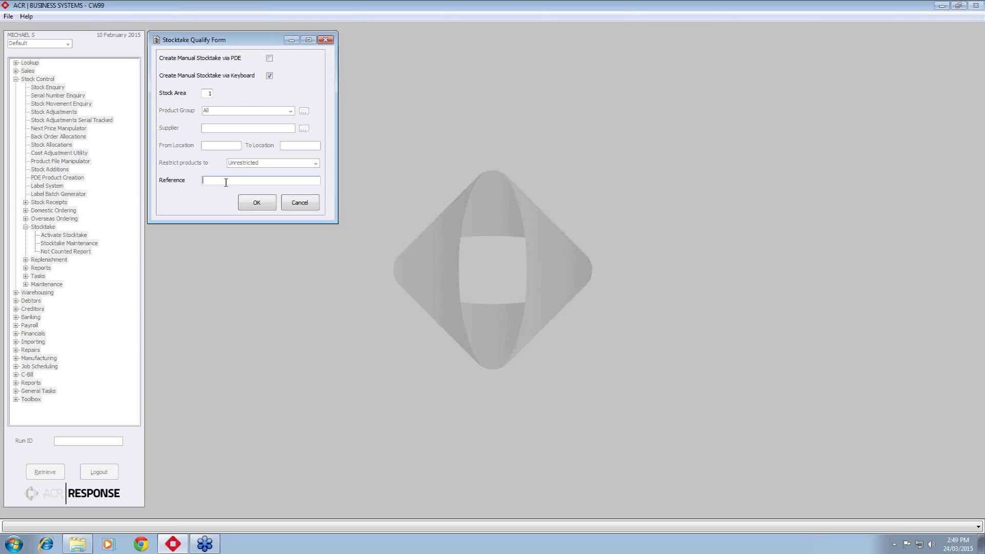
{"action": "type", "text": "KEYBOARD STOCKTAKE"}
{"action": "left_click", "coordinate": [258, 204]}
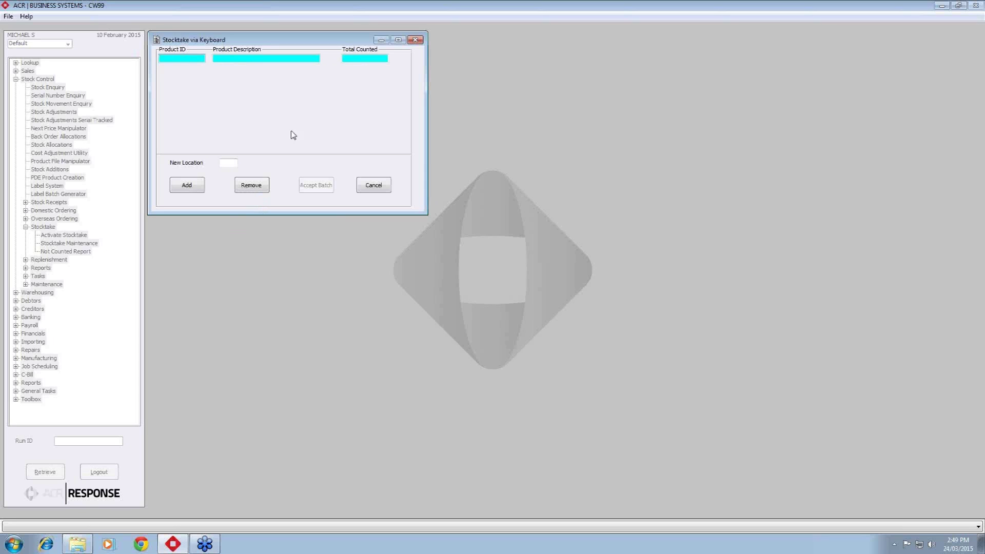
- Enter a total counted of 50 for each of the products 03100, 03102 and 03104
{"action": "type", "text": "03100"}
{"action": "key", "text": "Return"}
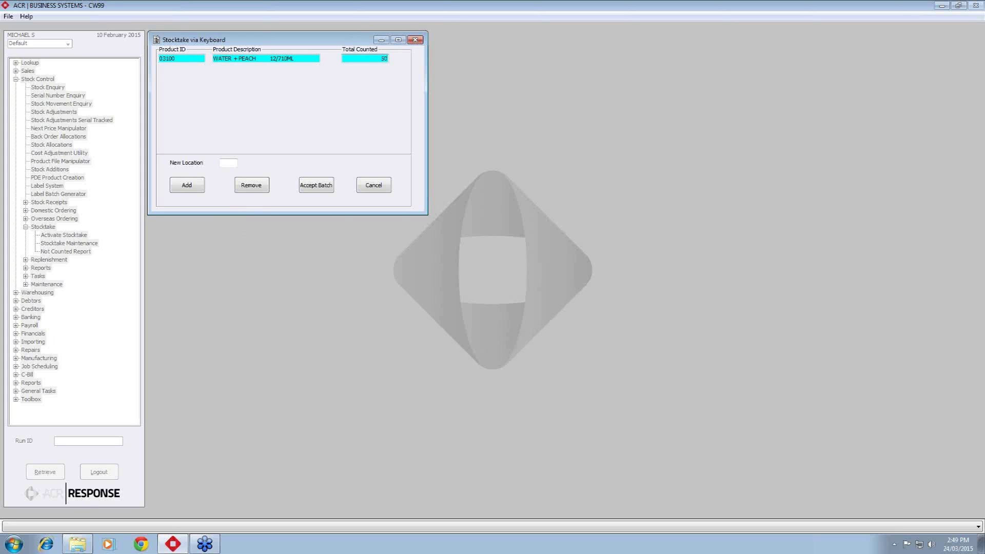
{"action": "key", "text": "Return"}
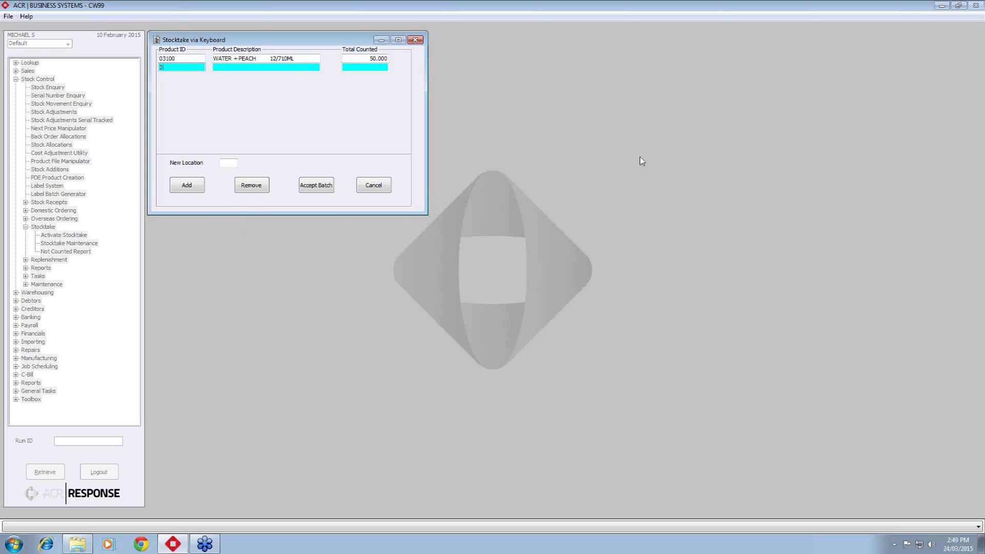
{"action": "type", "text": "03102"}
{"action": "key", "text": "Return"}
{"action": "type", "text": "50"}
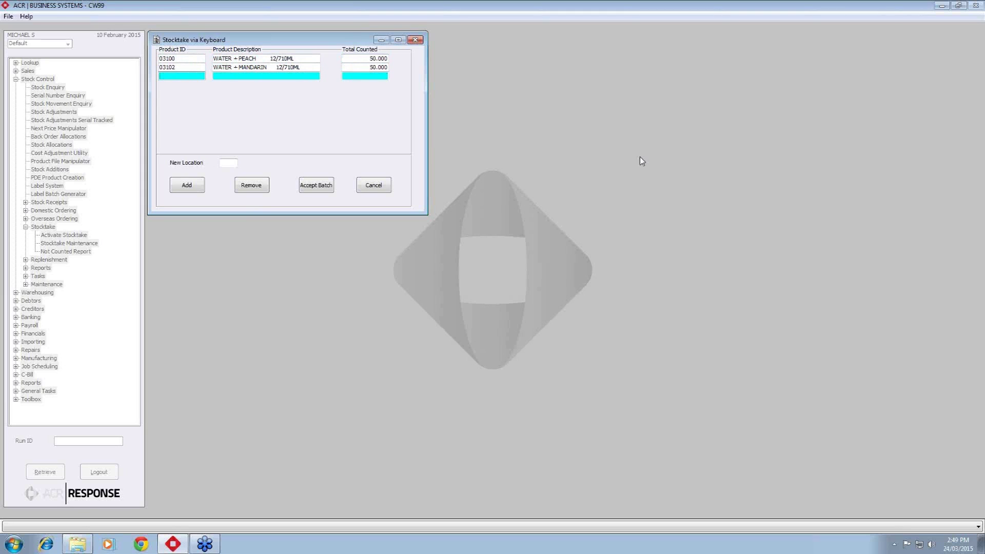
{"action": "type", "text": "03104"}
{"action": "key", "text": "Return"}
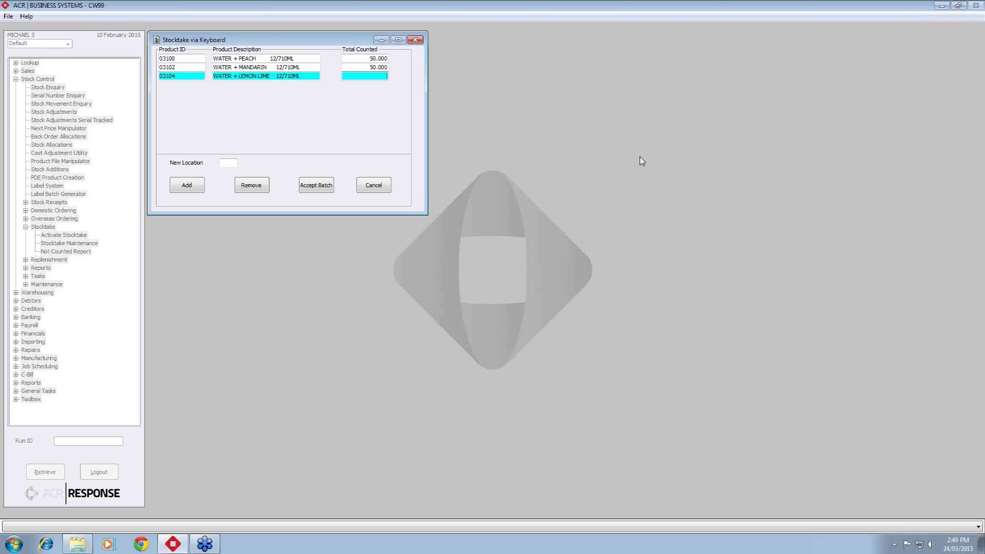
{"action": "type", "text": "50"}
{"action": "key", "text": "Return"}
- Look up products with ?WATER, cancel the product list and remove the extra stocktake line
{"action": "type", "text": "?WATER"}
{"action": "key", "text": "Return"}
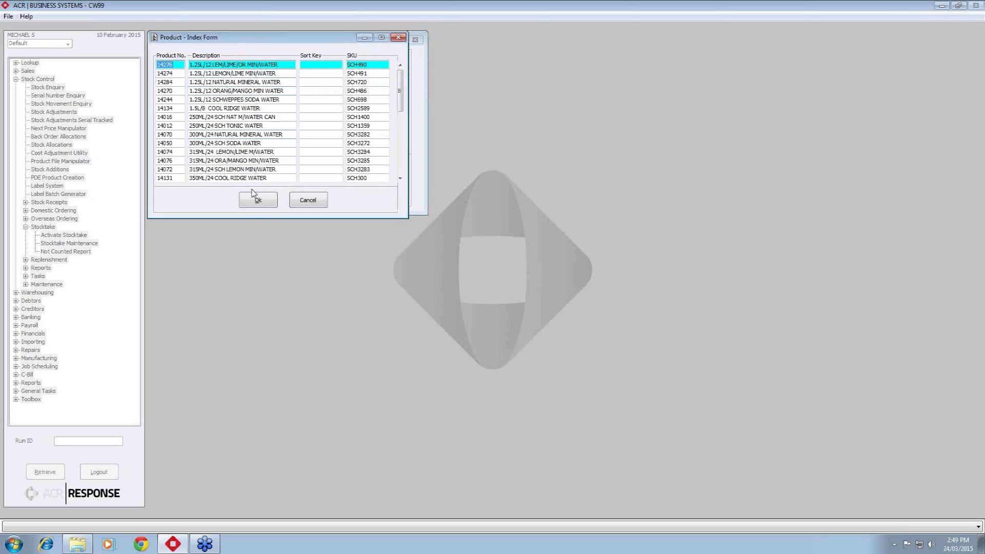
{"action": "left_click", "coordinate": [323, 200]}
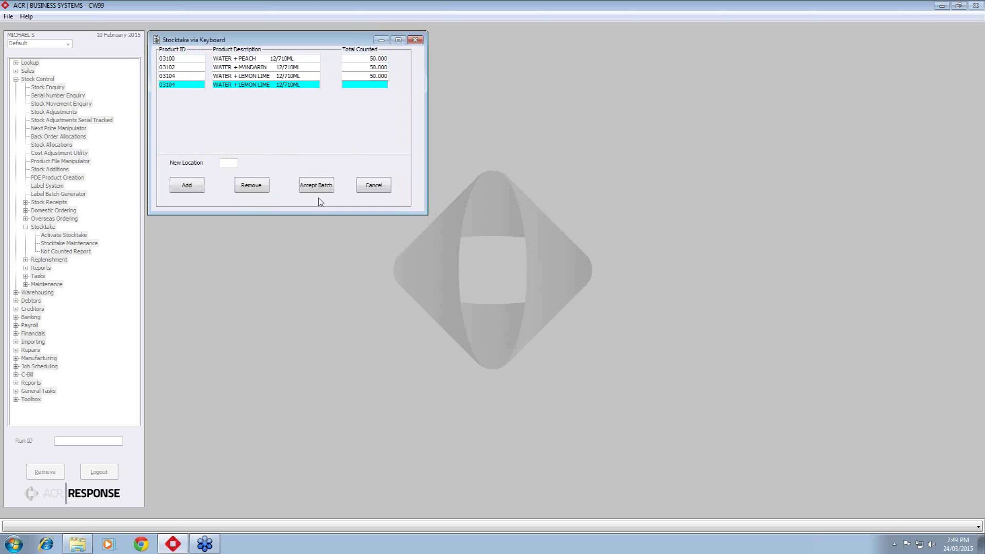
{"action": "left_click", "coordinate": [250, 185]}
- Add product 03106 to the keyboard stocktake with a total counted of 50
{"action": "left_click", "coordinate": [198, 188]}
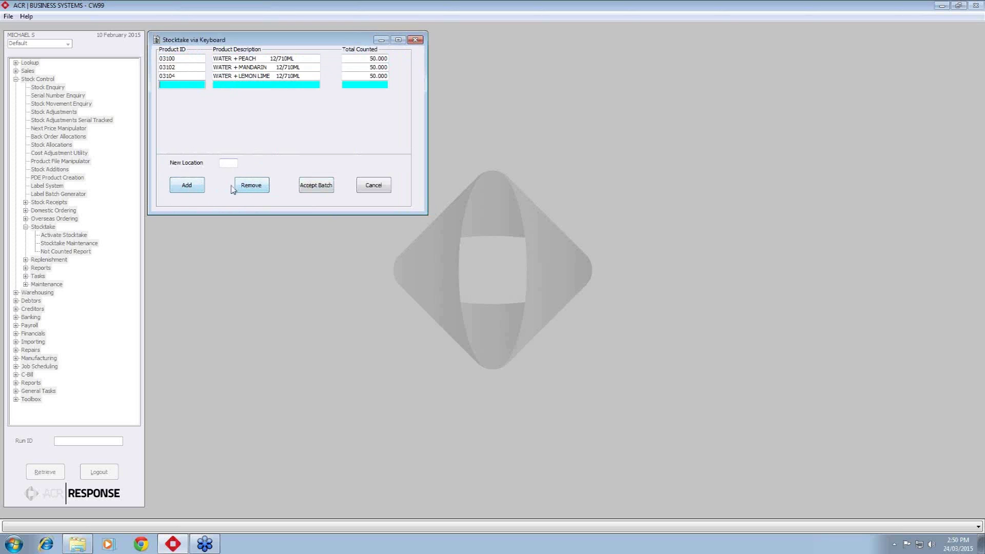
{"action": "type", "text": "03106"}
{"action": "key", "text": "Return"}
{"action": "type", "text": "50"}
{"action": "key", "text": "Return"}
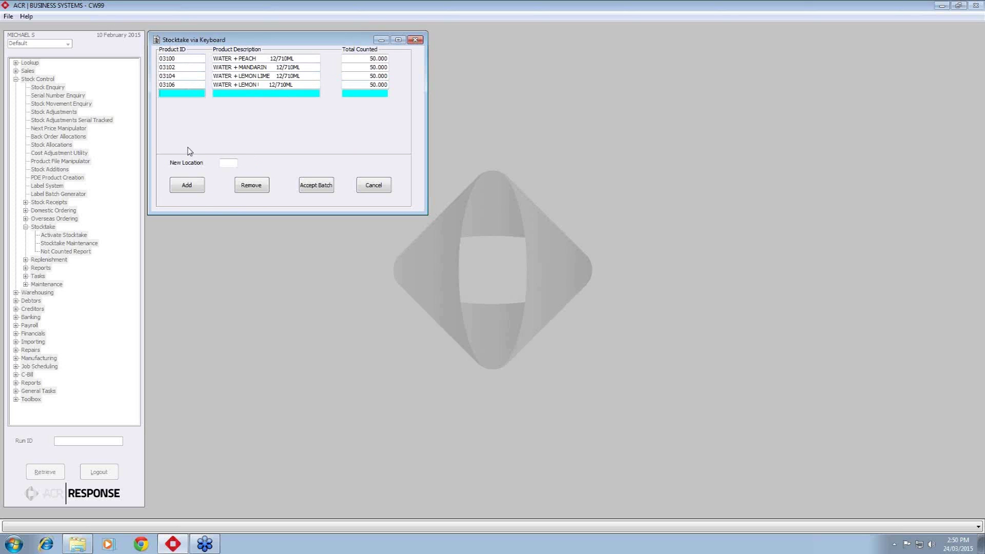
- Accept the keyboard stocktake batch and close the resulting stocktake
{"action": "left_click", "coordinate": [326, 190]}
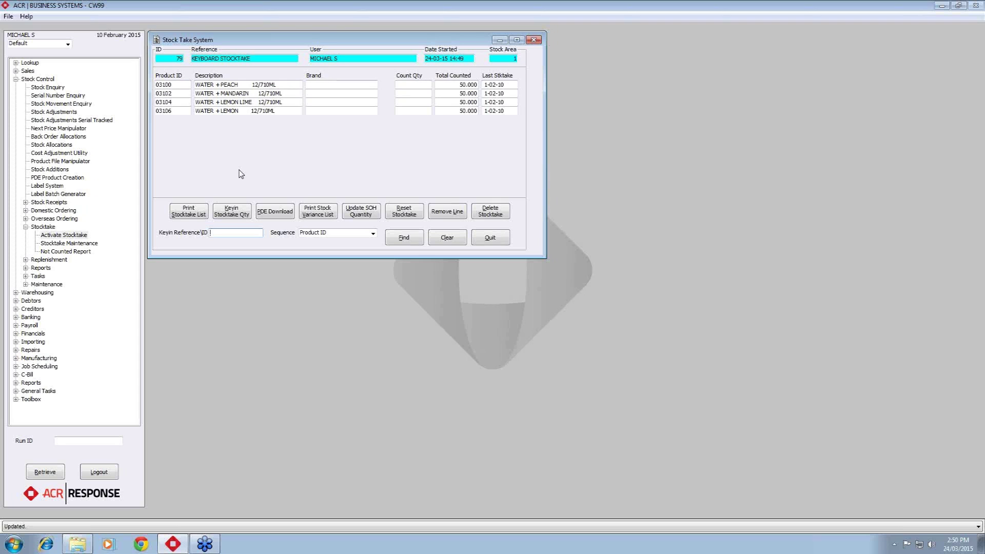
{"action": "left_click", "coordinate": [491, 237]}
- Start activating another stocktake and browse the product groups available for qualifying it
{"action": "double_click", "coordinate": [61, 235]}
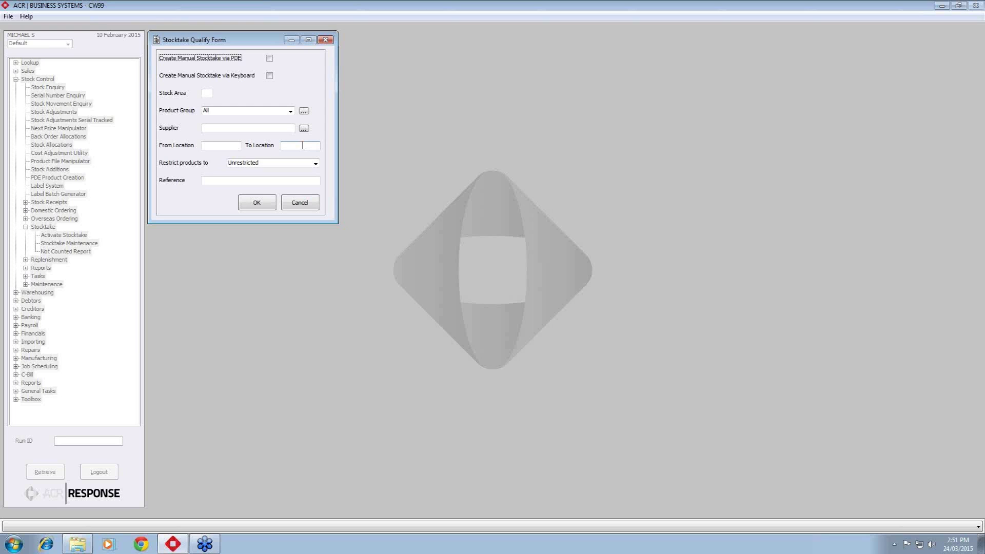
{"action": "left_click", "coordinate": [291, 111]}
{"action": "scroll", "coordinate": [273, 136], "scroll_direction": "up", "scroll_amount": 8}
{"action": "scroll", "coordinate": [273, 136], "scroll_direction": "up", "scroll_amount": 5}
{"action": "left_click", "coordinate": [290, 111]}
{"action": "left_click", "coordinate": [304, 112]}
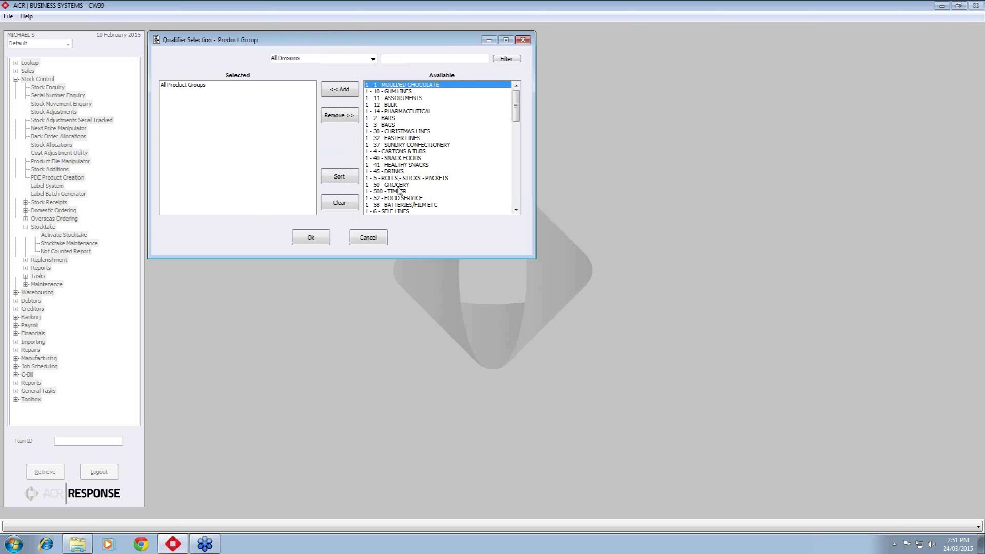
{"action": "left_click", "coordinate": [516, 211]}
{"action": "left_click", "coordinate": [516, 211]}
{"action": "left_click", "coordinate": [516, 211]}
{"action": "left_click", "coordinate": [516, 211]}
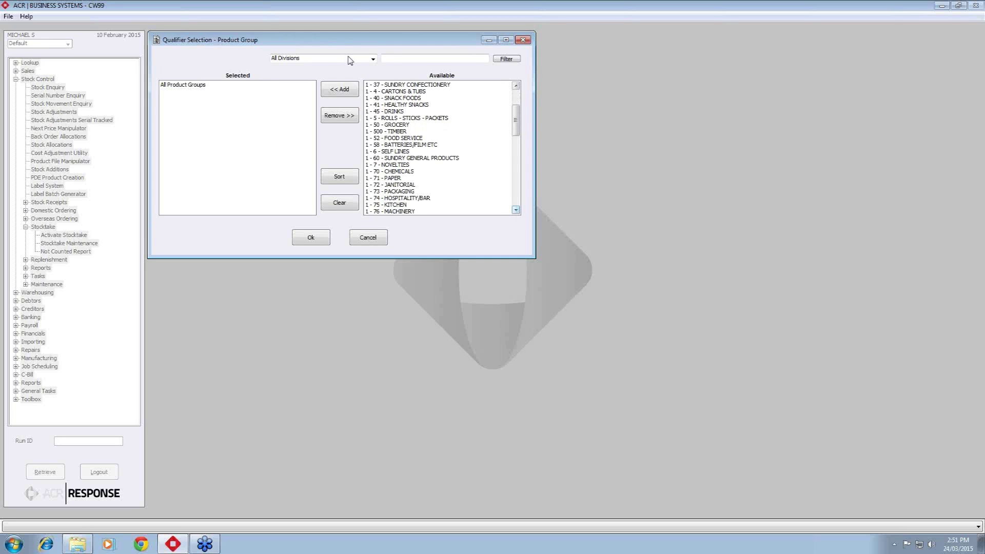
- Filter the product groups by division 2-HARDWARE and the text MISC, and select 2 - 29 - MISC / UNGROUPED for the stocktake
{"action": "left_click", "coordinate": [373, 59]}
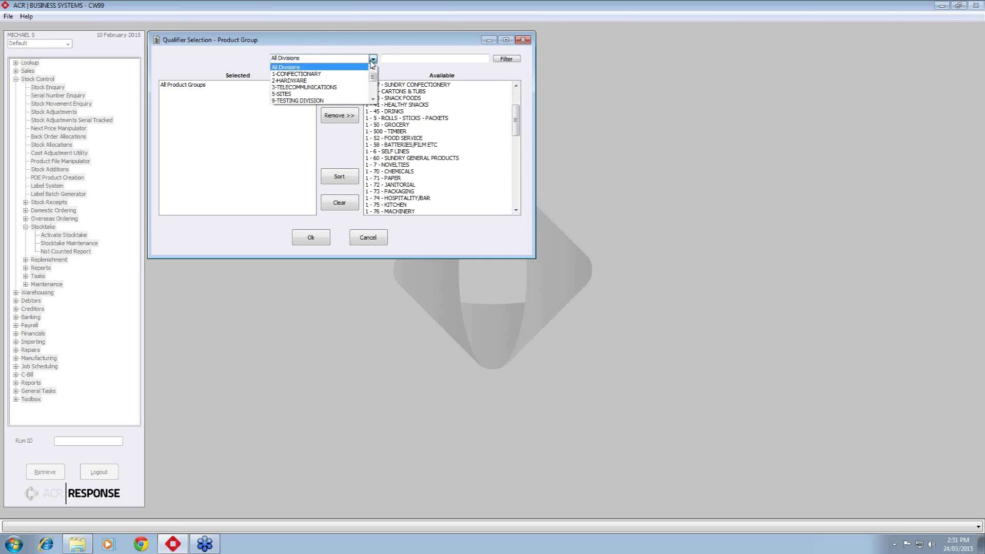
{"action": "left_click", "coordinate": [303, 80]}
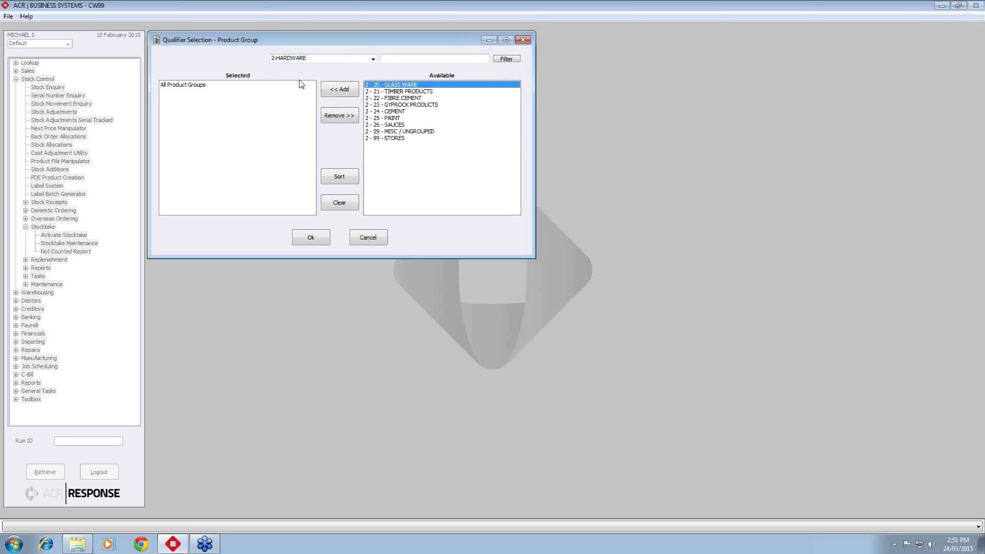
{"action": "left_click", "coordinate": [396, 56]}
{"action": "type", "text": "MISC"}
{"action": "left_click", "coordinate": [509, 59]}
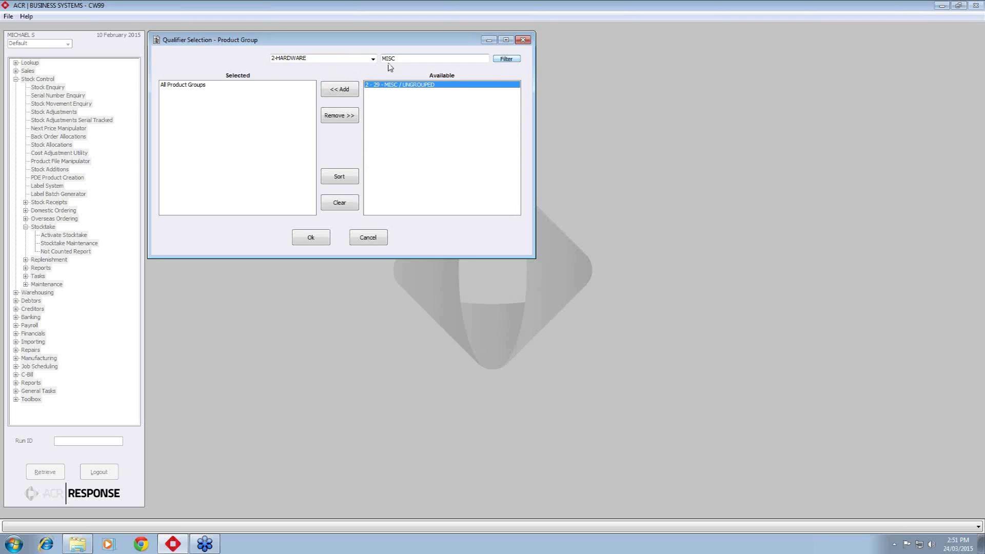
{"action": "left_click", "coordinate": [341, 91]}
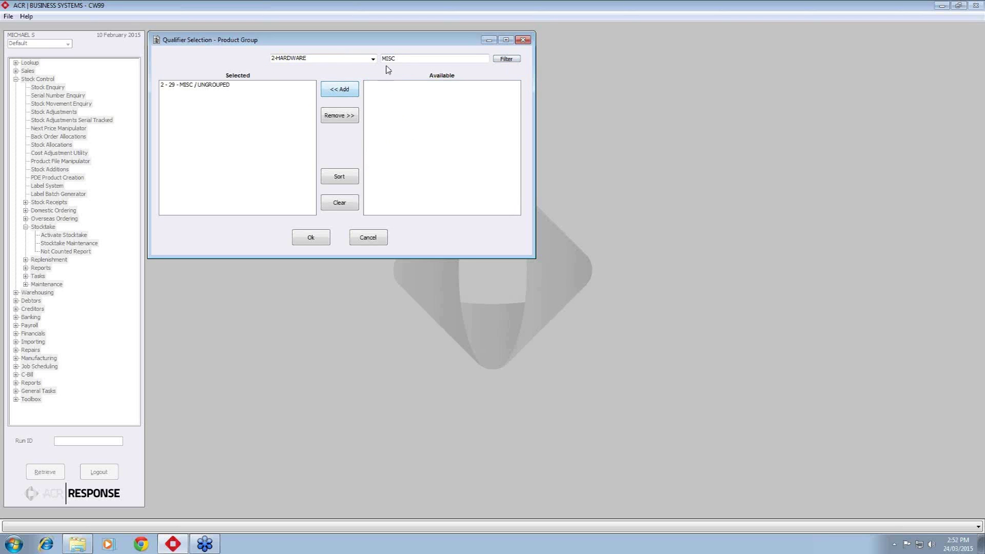
- Remove MISC / UNGROUPED from the selected product groups and add it back
{"action": "left_click", "coordinate": [351, 120]}
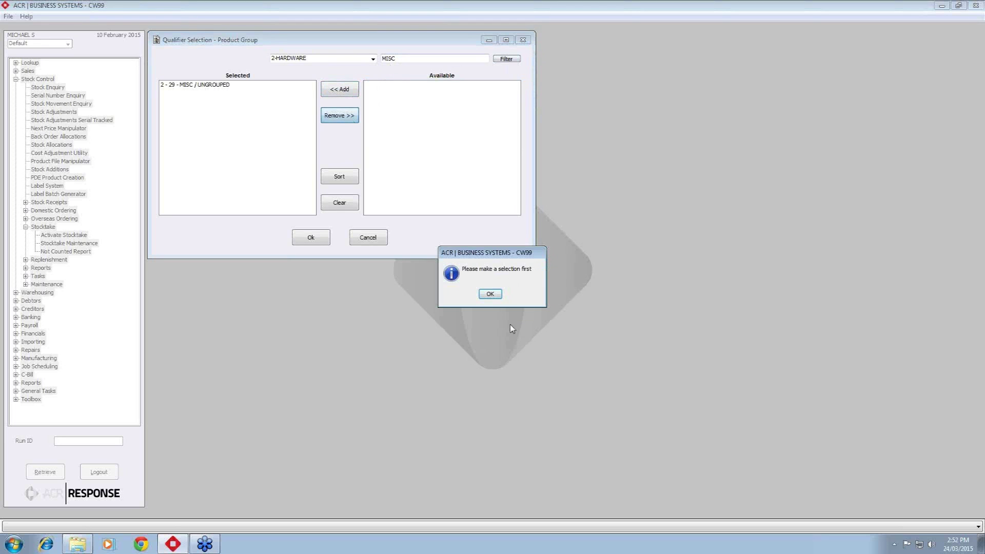
{"action": "left_click", "coordinate": [490, 294]}
{"action": "left_click", "coordinate": [209, 87]}
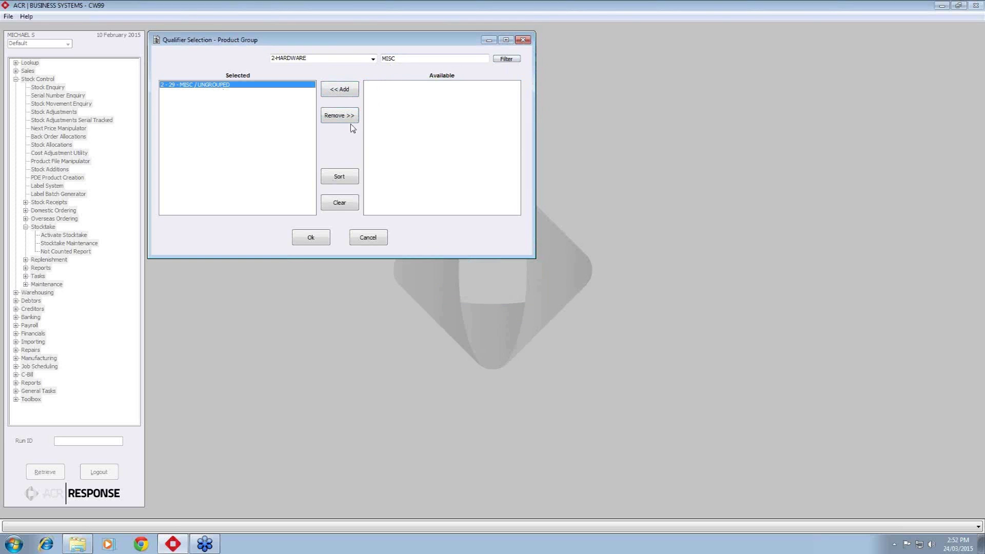
{"action": "left_click", "coordinate": [347, 117]}
{"action": "left_click", "coordinate": [386, 86]}
{"action": "left_click", "coordinate": [349, 91]}
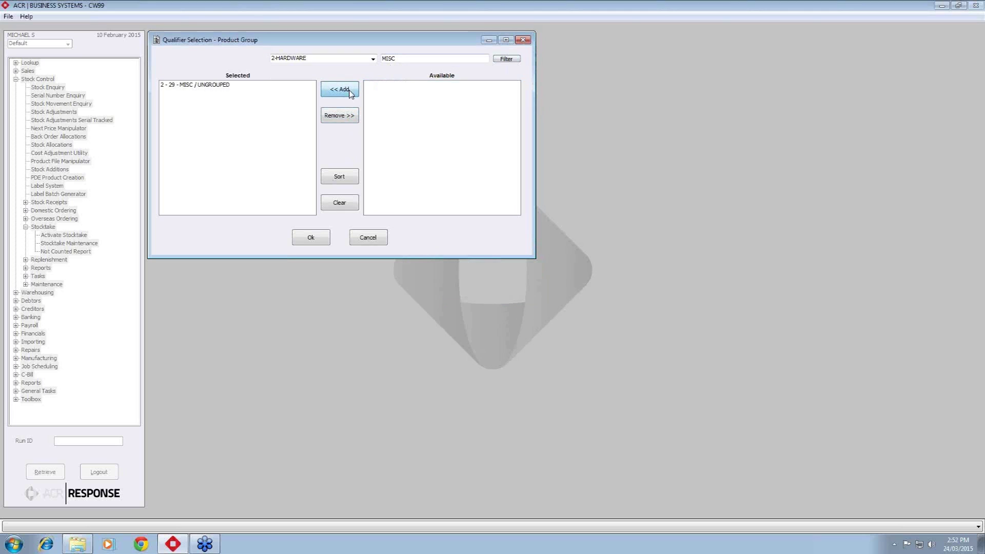
- Clear the MISC text filter and list the product groups of All Divisions
{"action": "left_click", "coordinate": [420, 59]}
{"action": "key", "text": "BackSpace"}
{"action": "key", "text": "BackSpace"}
{"action": "key", "text": "BackSpace"}
{"action": "key", "text": "BackSpace"}
{"action": "left_click", "coordinate": [506, 60]}
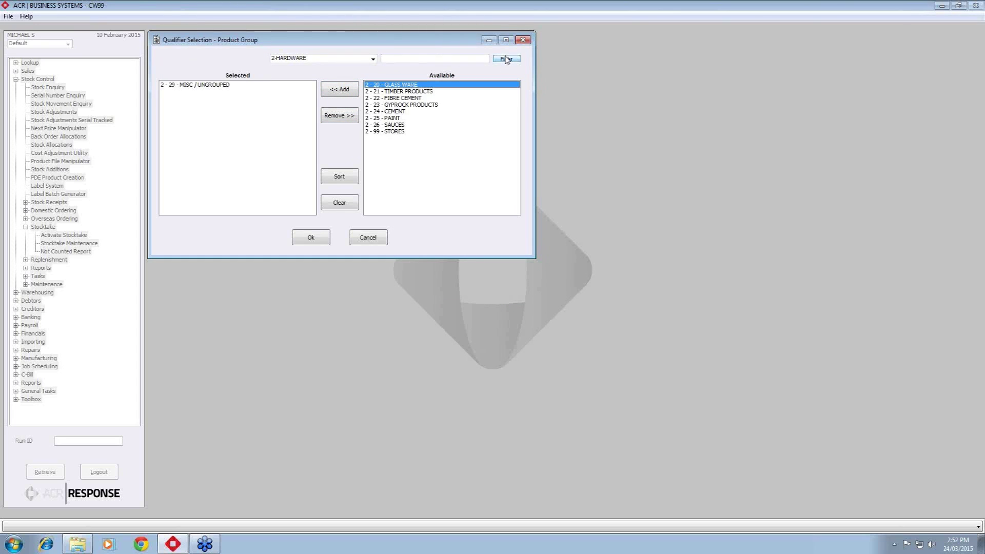
{"action": "left_click", "coordinate": [374, 59]}
{"action": "scroll", "coordinate": [373, 64], "scroll_direction": "up", "scroll_amount": 2}
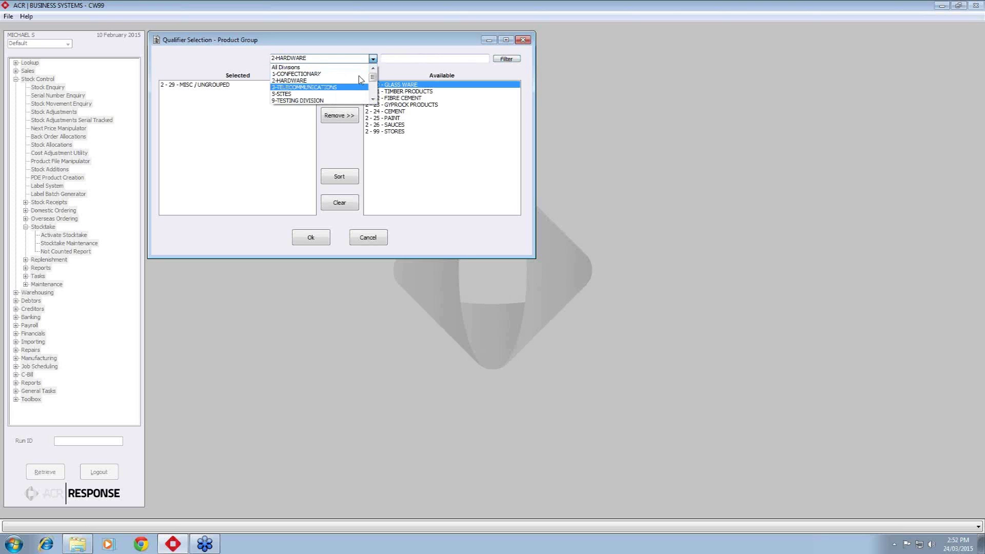
{"action": "left_click", "coordinate": [344, 68]}
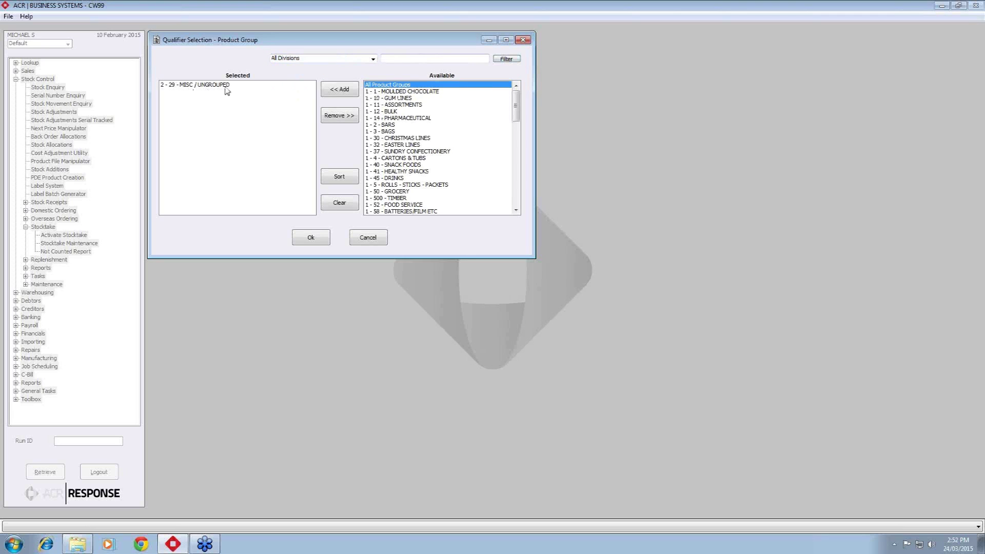
- Add 1 - 40 - SNACK FOODS to the selected product groups and remove it again
{"action": "left_click", "coordinate": [396, 166]}
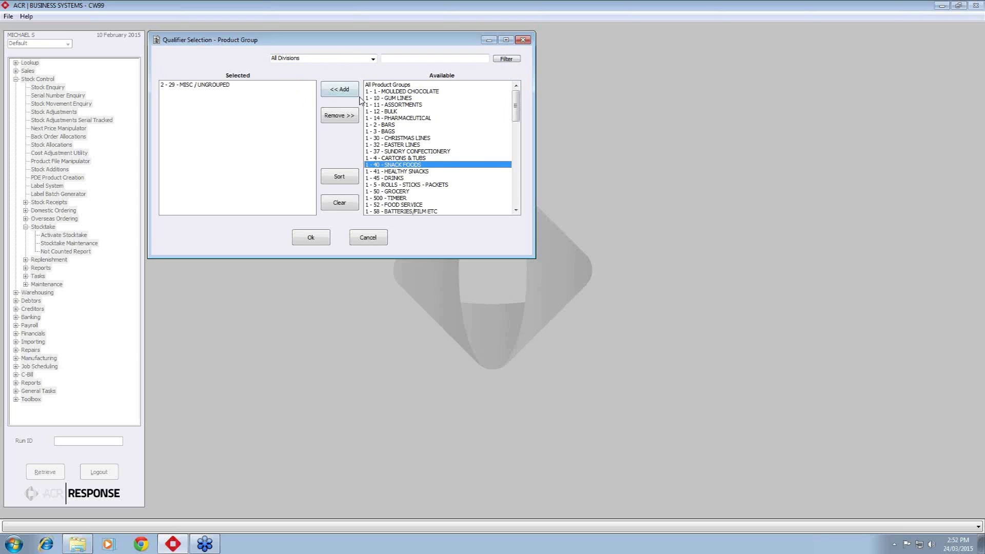
{"action": "left_click", "coordinate": [337, 92]}
{"action": "left_click", "coordinate": [207, 92]}
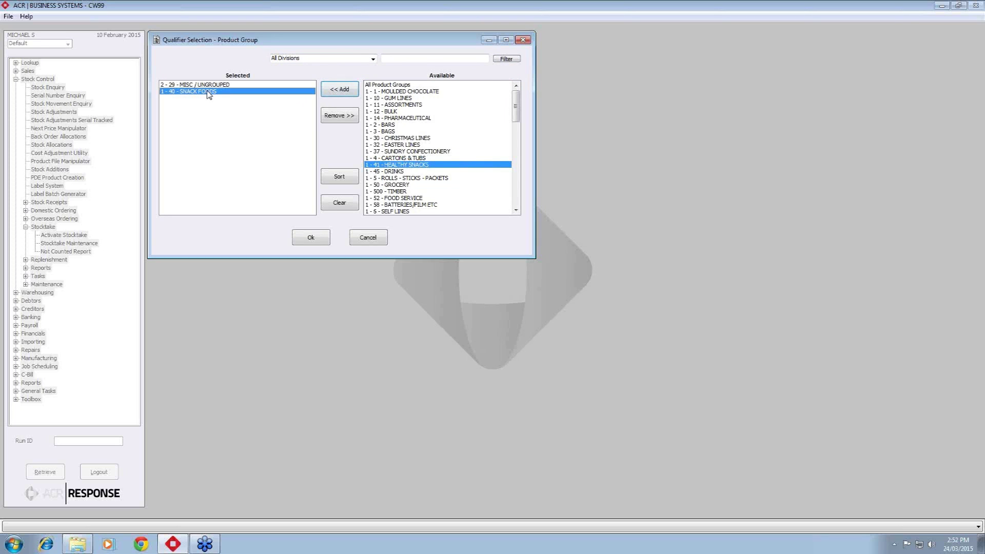
{"action": "left_click", "coordinate": [339, 117]}
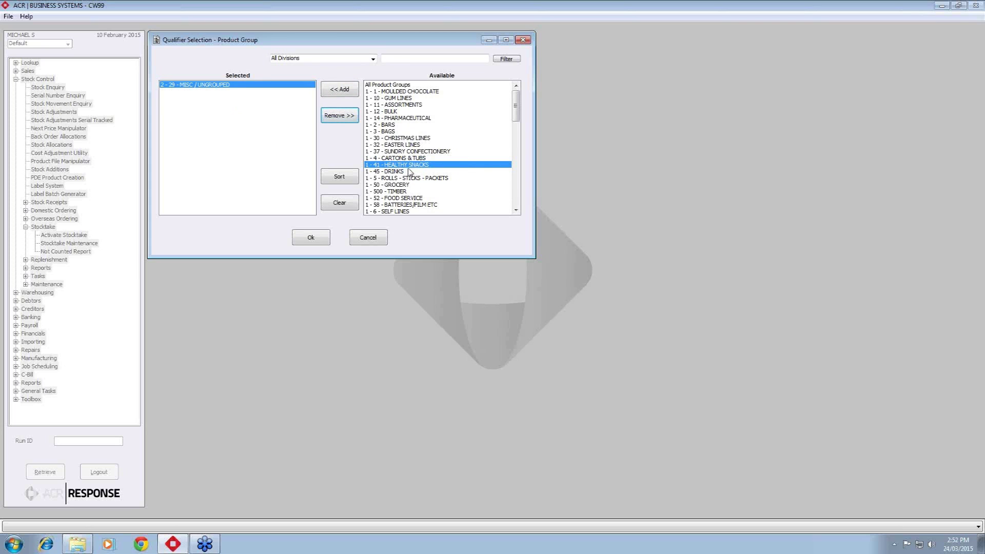
- Accept the product group selection for the stocktake
{"action": "left_click", "coordinate": [311, 236]}
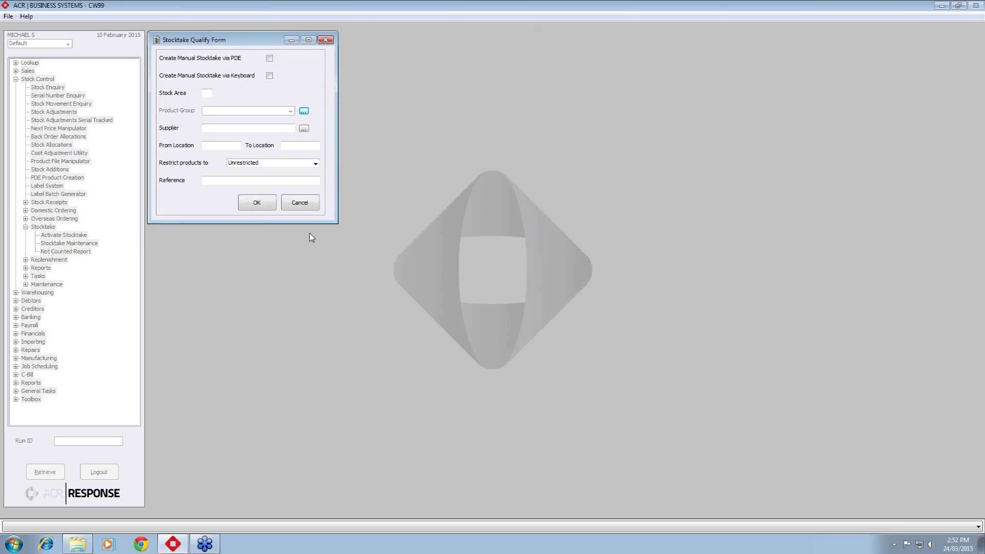
{"action": "left_click", "coordinate": [288, 129]}
{"action": "type", "text": "8008"}
{"action": "key", "text": "BackSpace"}
{"action": "key", "text": "BackSpace"}
{"action": "key", "text": "BackSpace"}
{"action": "key", "text": "BackSpace"}
- Limit the stocktake to the test supplier with code 8008 and accept the supplier selection
{"action": "left_click", "coordinate": [304, 129]}
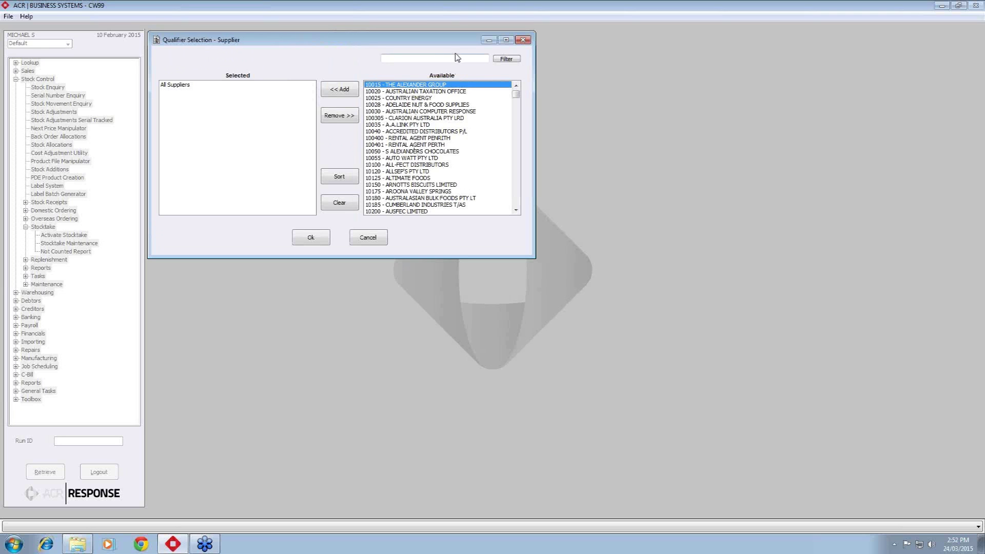
{"action": "left_click_drag", "start_coordinate": [515, 94], "coordinate": [522, 210]}
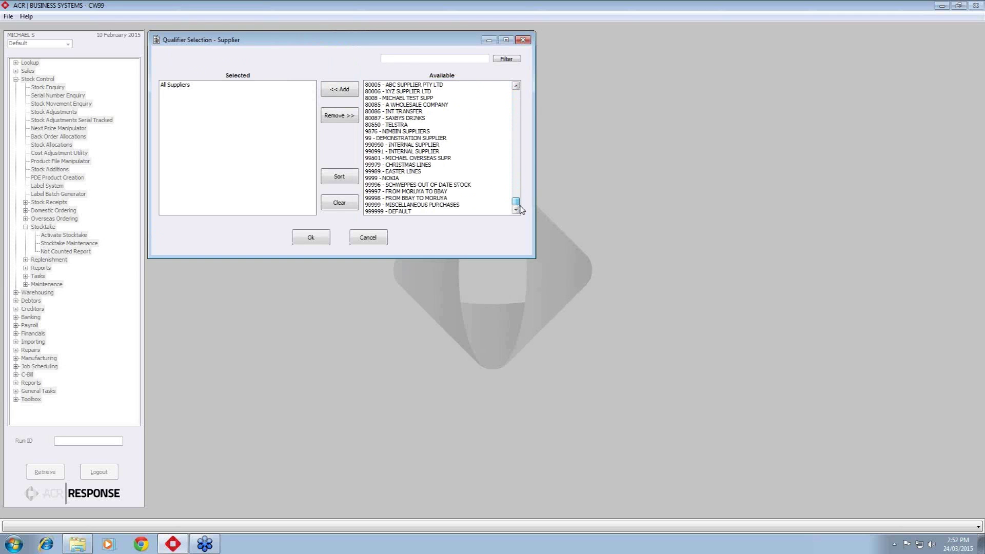
{"action": "left_click", "coordinate": [395, 98]}
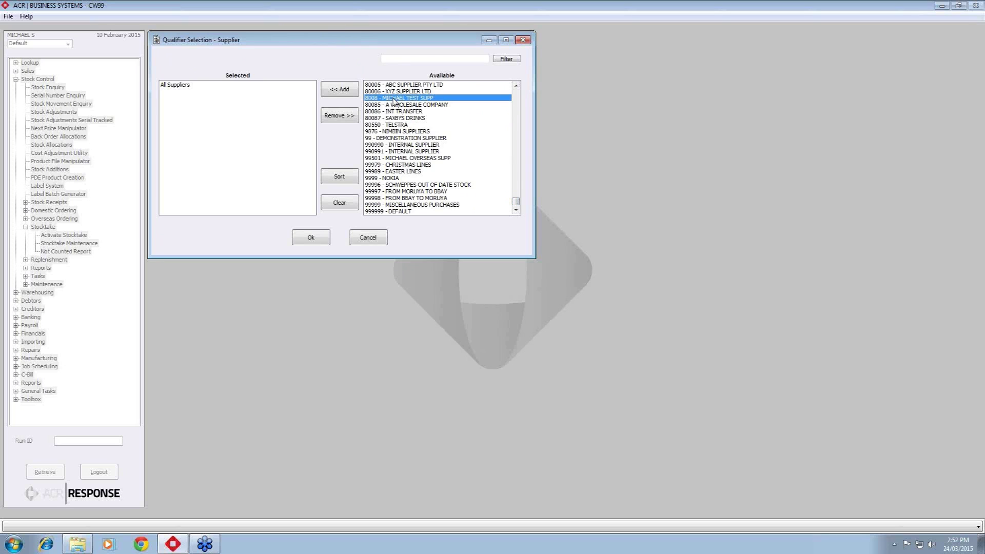
{"action": "left_click", "coordinate": [349, 92]}
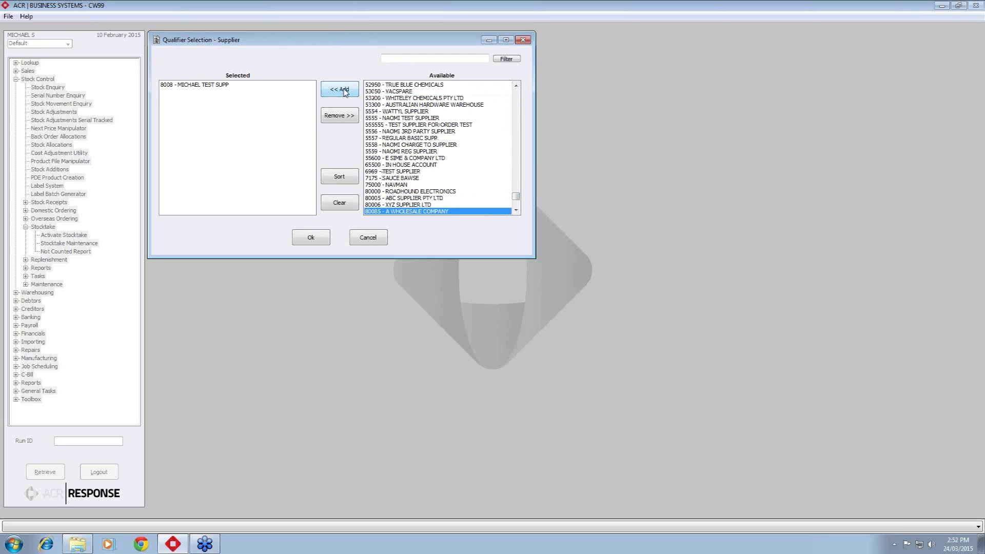
{"action": "left_click", "coordinate": [323, 241]}
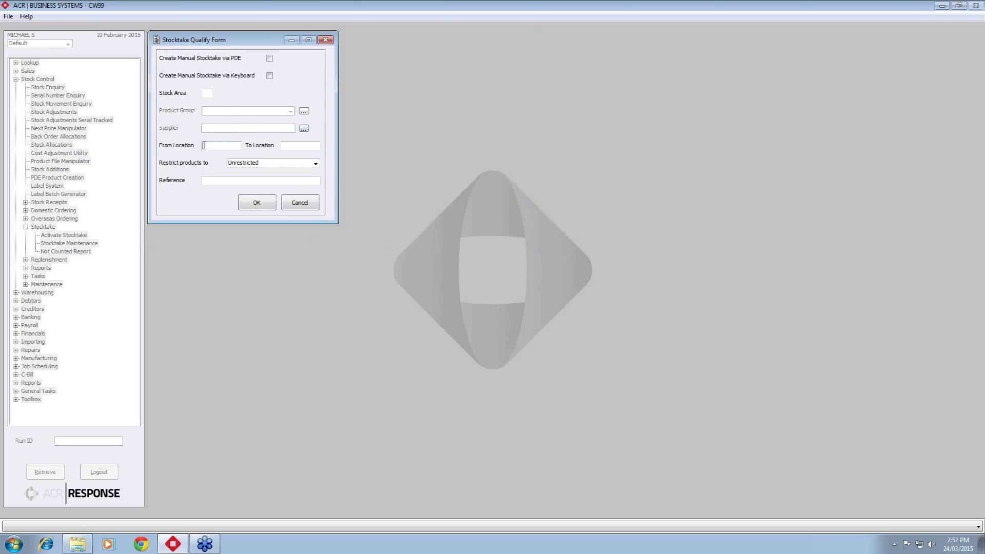
- Restrict the stocktake's products to Single locations
{"action": "left_click", "coordinate": [315, 163]}
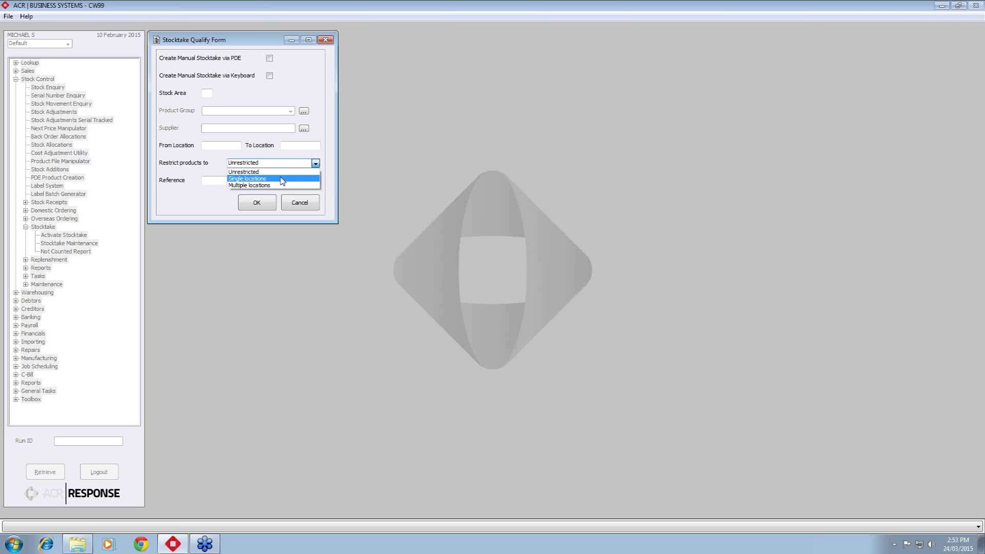
{"action": "left_click", "coordinate": [282, 179]}
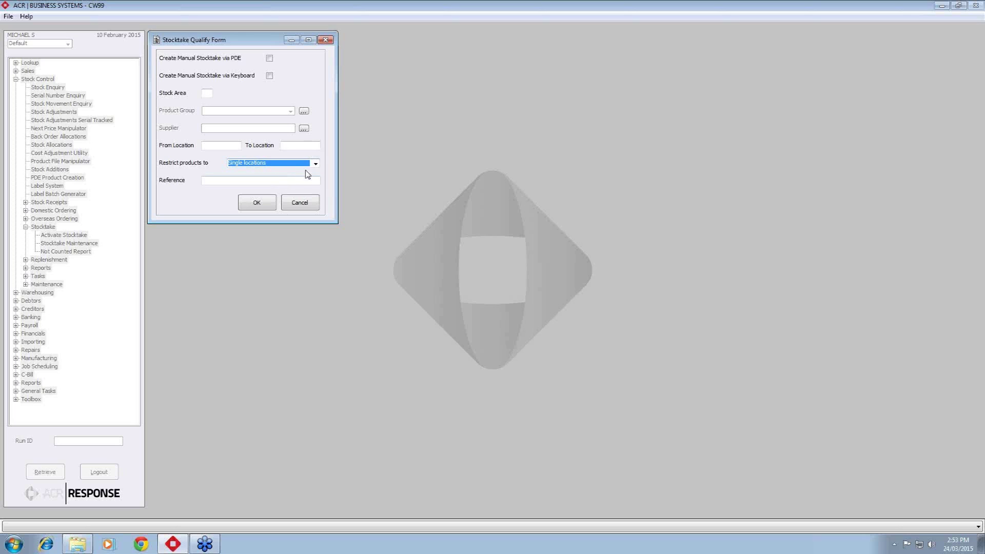
{"action": "left_click", "coordinate": [315, 163]}
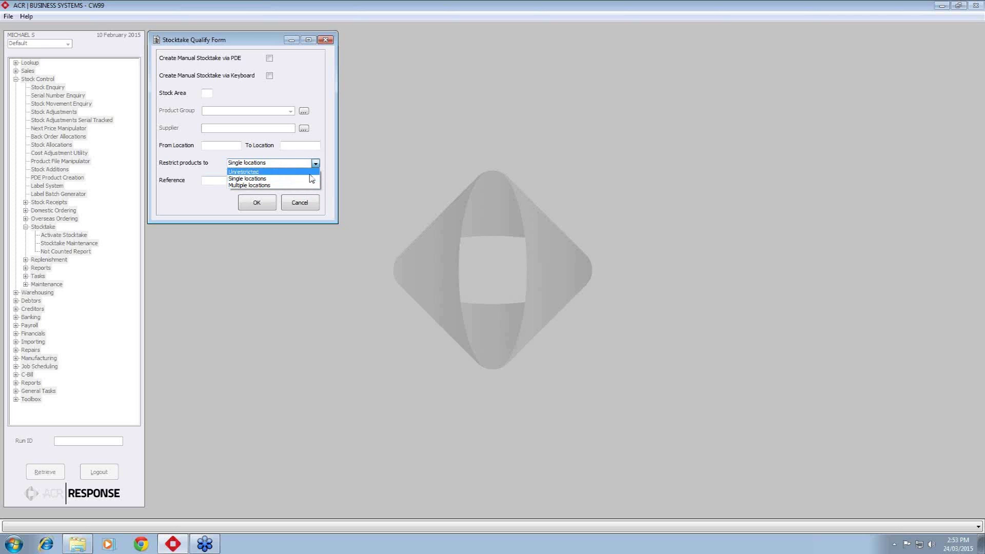
{"action": "left_click", "coordinate": [327, 168]}
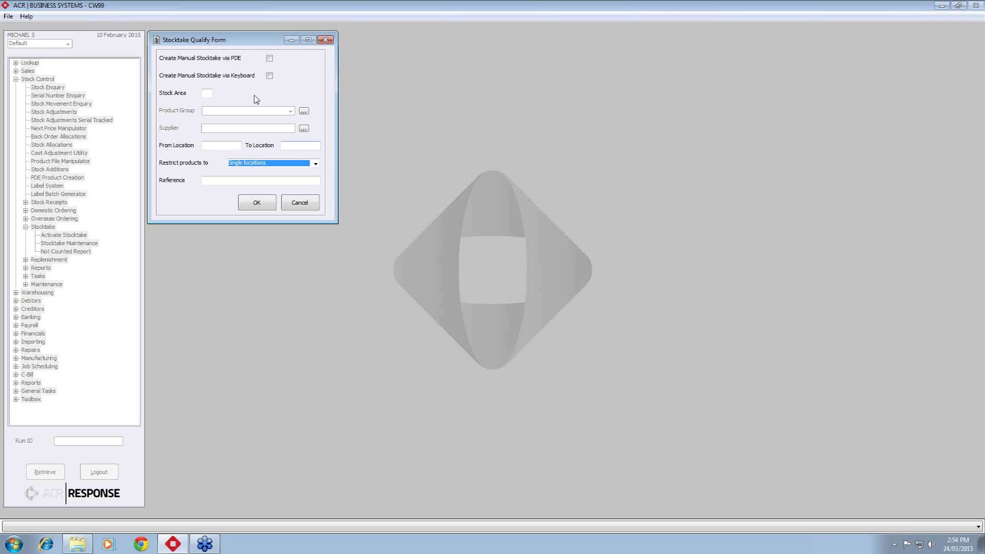
- Activate the qualified stocktake for stock area 1 with the reference QUALIFY STOCKTAKE, and close the generated stocktake
{"action": "left_click", "coordinate": [208, 94]}
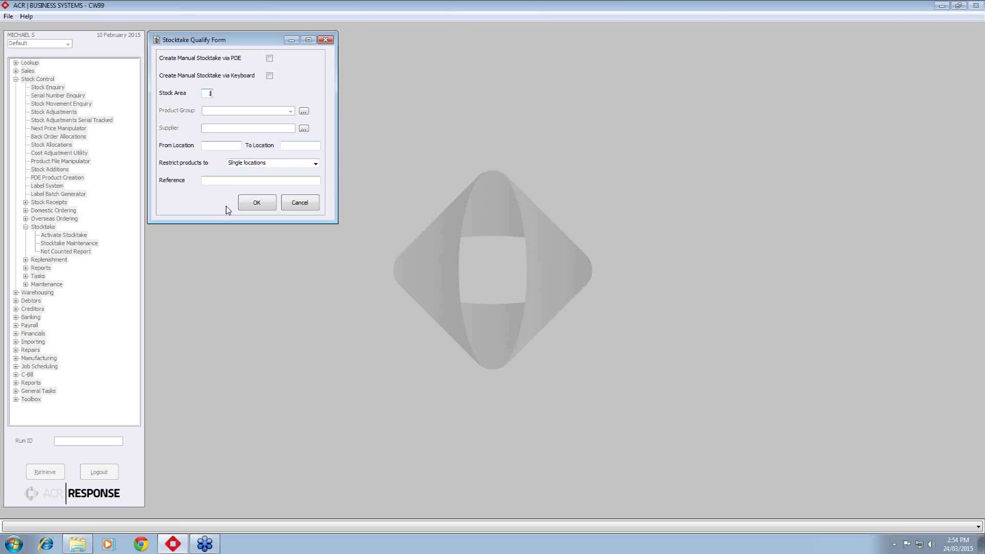
{"action": "left_click", "coordinate": [226, 180]}
{"action": "type", "text": "QUALIFY STOCKTAKE"}
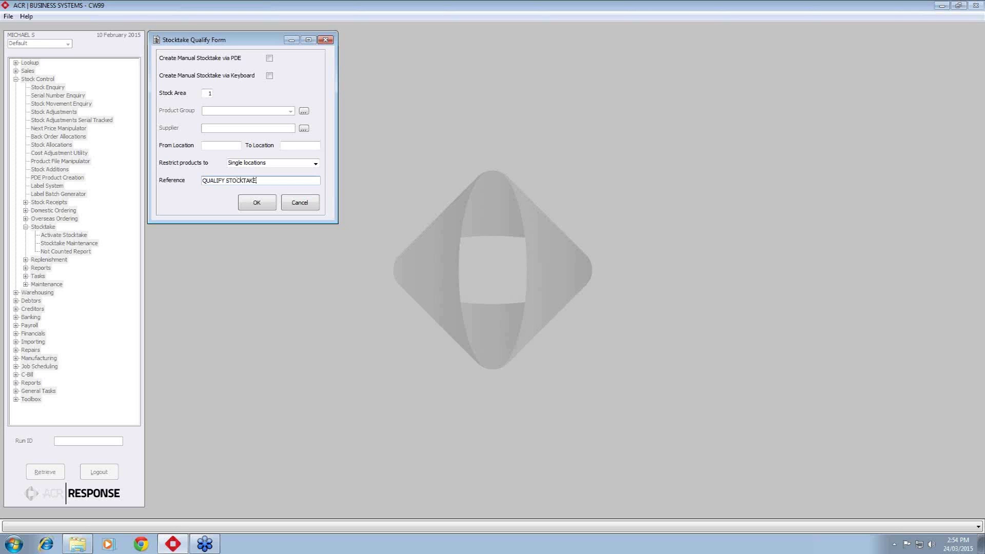
{"action": "left_click", "coordinate": [266, 201]}
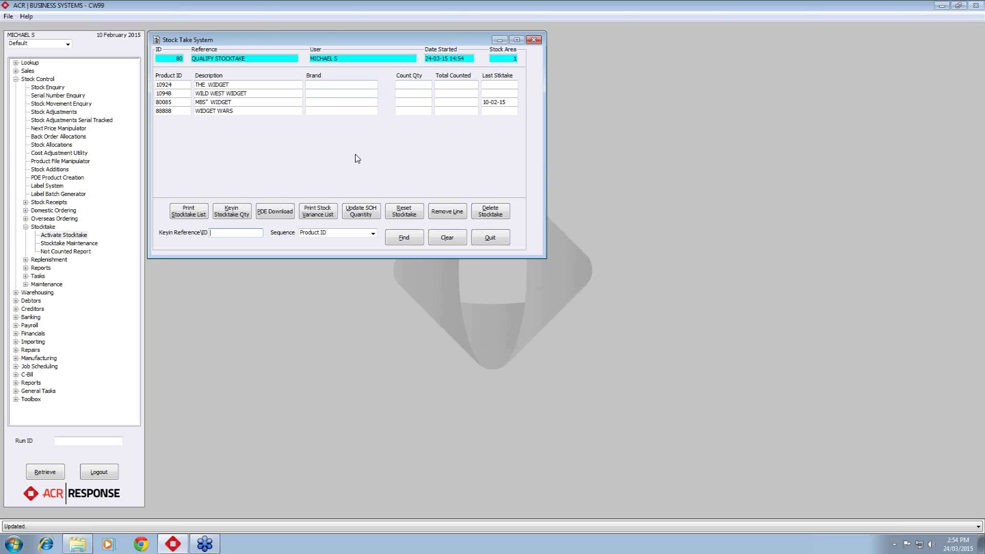
{"action": "left_click", "coordinate": [454, 240]}
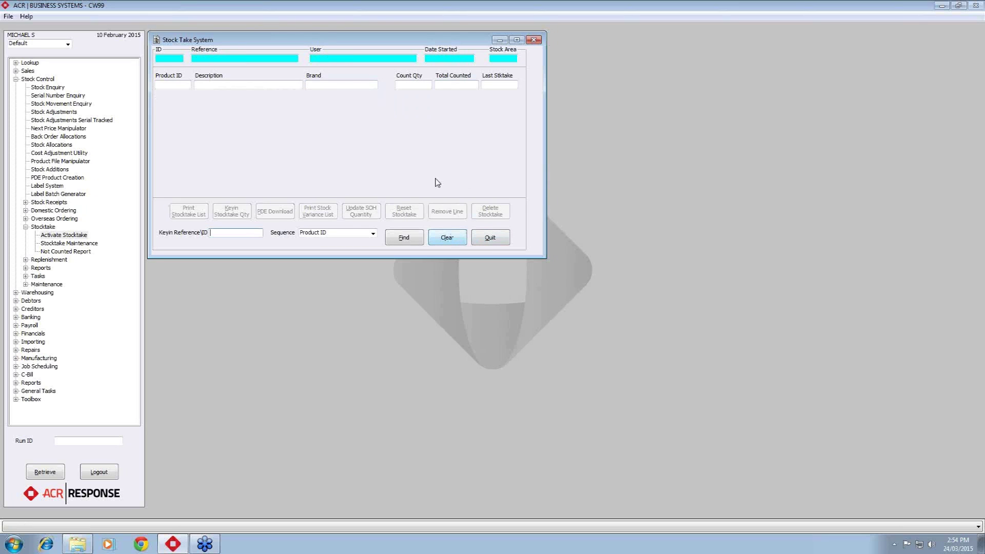
{"action": "left_click", "coordinate": [502, 240]}
- Open Stocktake Maintenance, retrieve the QUALIFY STOCKTAKE stocktake, and clear it from the form
{"action": "left_click", "coordinate": [79, 244]}
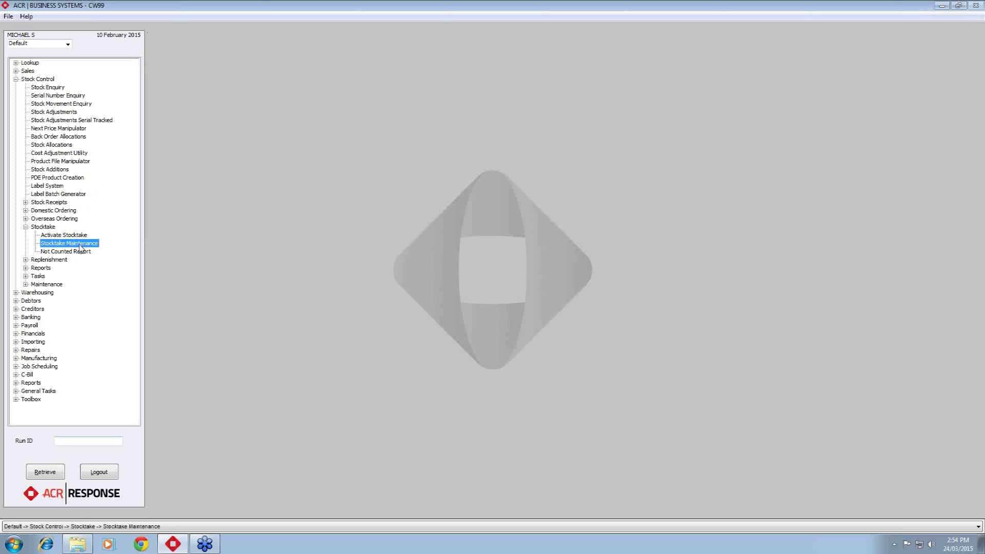
{"action": "double_click", "coordinate": [80, 245]}
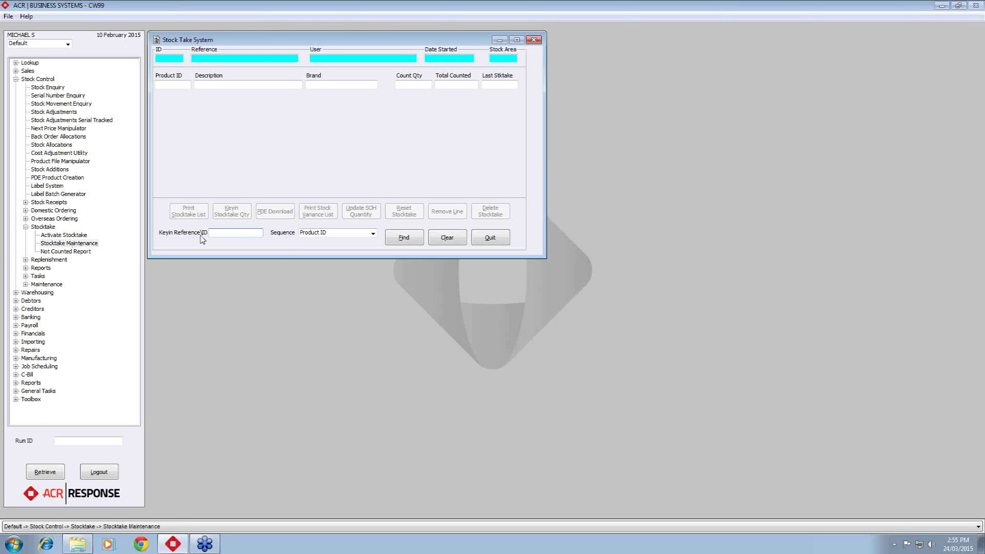
{"action": "key", "text": "Return"}
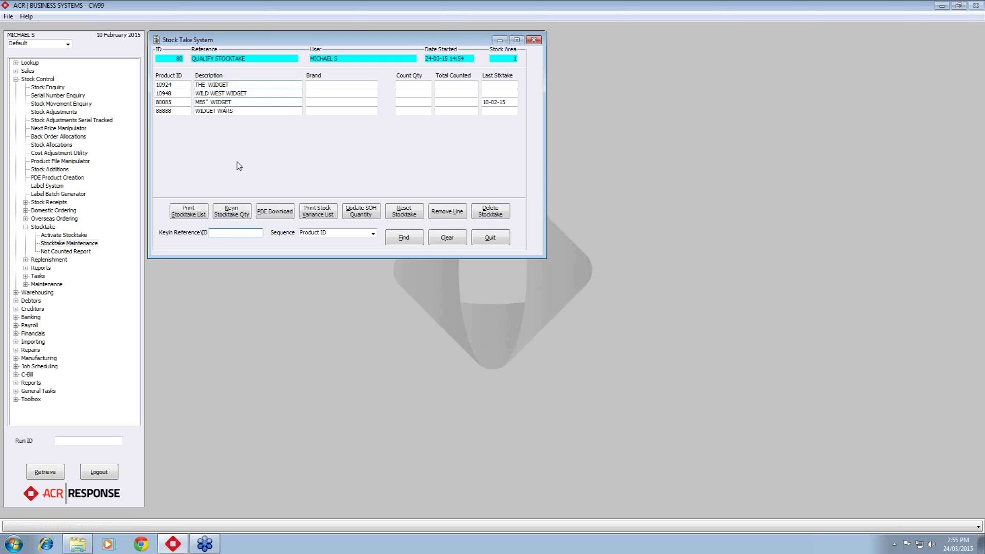
{"action": "left_click", "coordinate": [453, 241]}
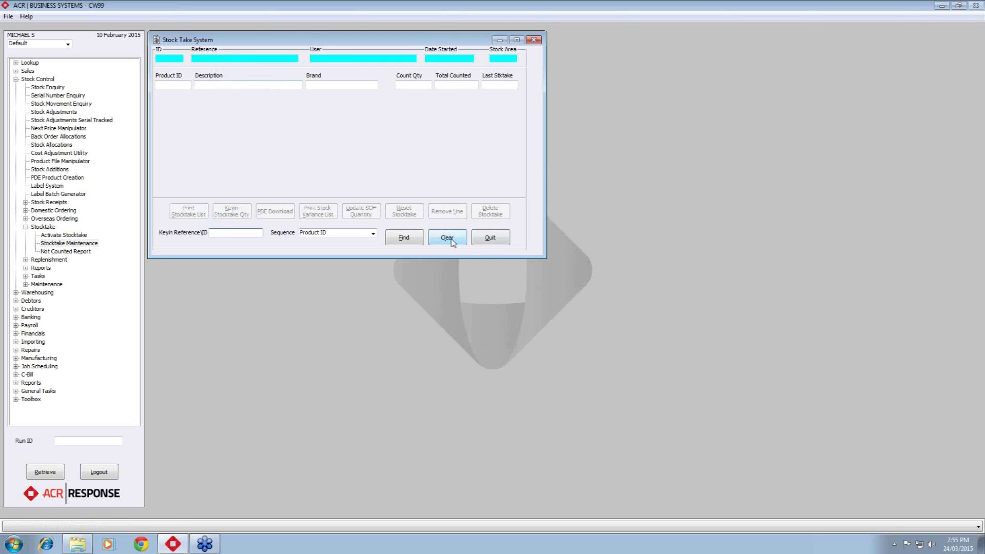
- Retrieve the keyboard stocktake using the reference KEYBOARD, and clear it from the form
{"action": "type", "text": "KEYBOARD"}
{"action": "key", "text": "Return"}
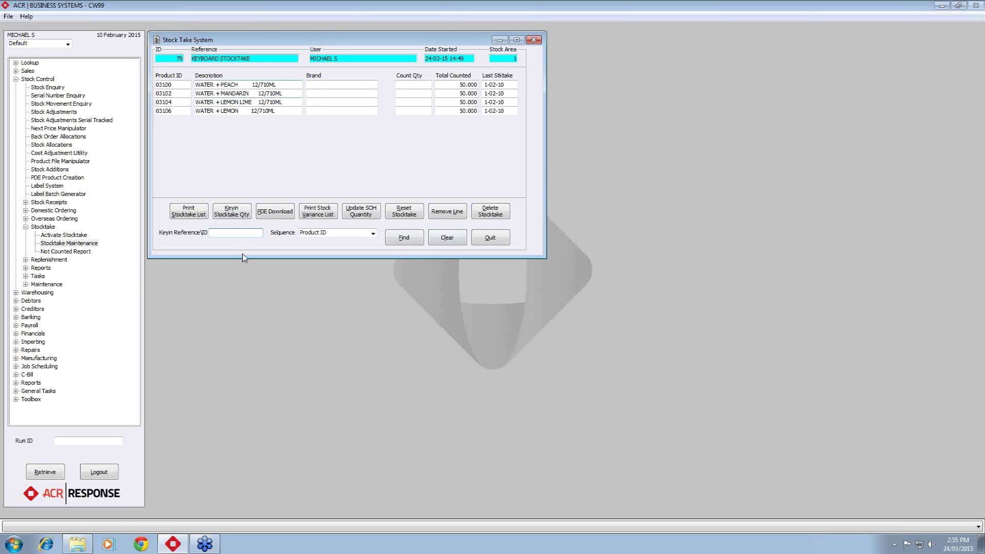
{"action": "left_click", "coordinate": [449, 243]}
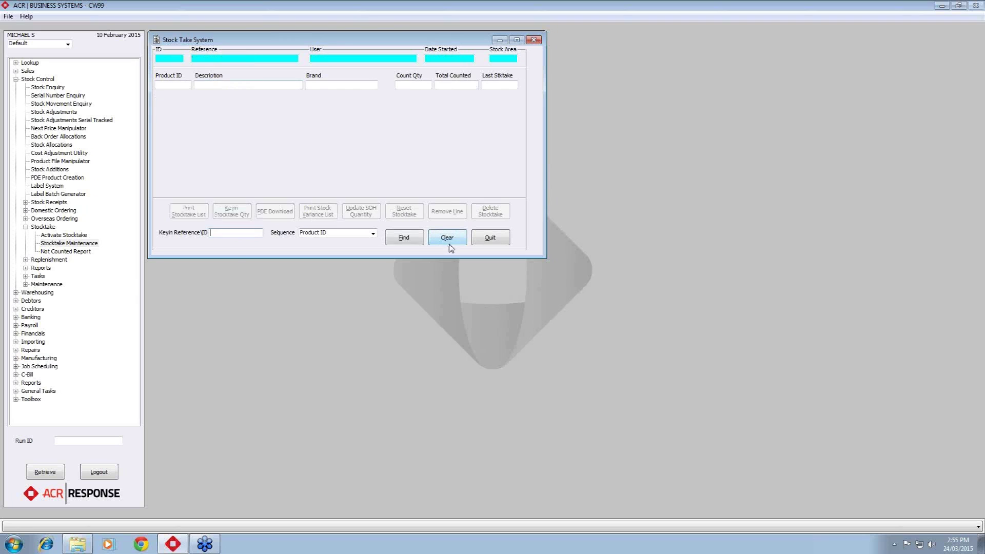
- Retrieve all stocktakes, browse through them, and examine the keyboard stocktake's user, start date and stock area
{"action": "left_click", "coordinate": [408, 240]}
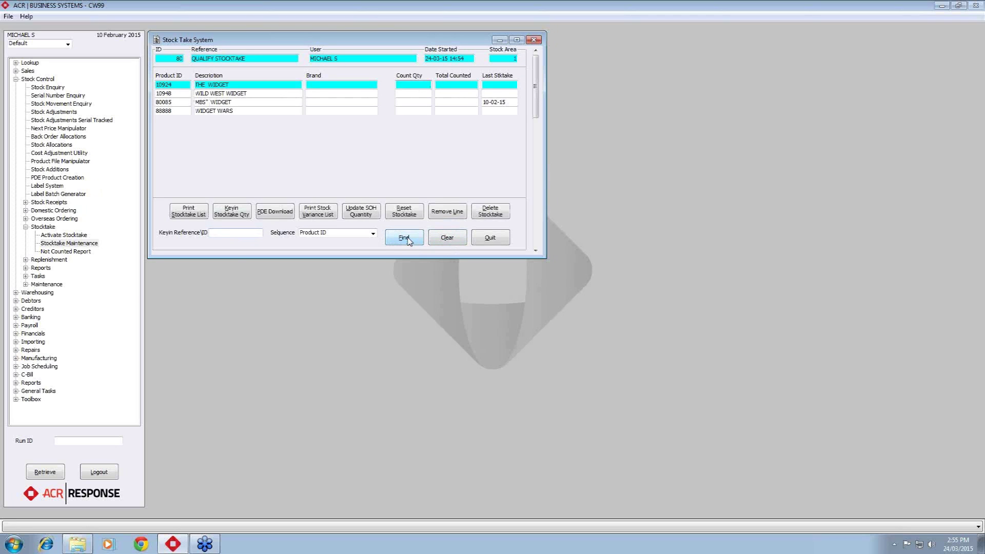
{"action": "left_click", "coordinate": [536, 251]}
{"action": "left_click", "coordinate": [537, 251]}
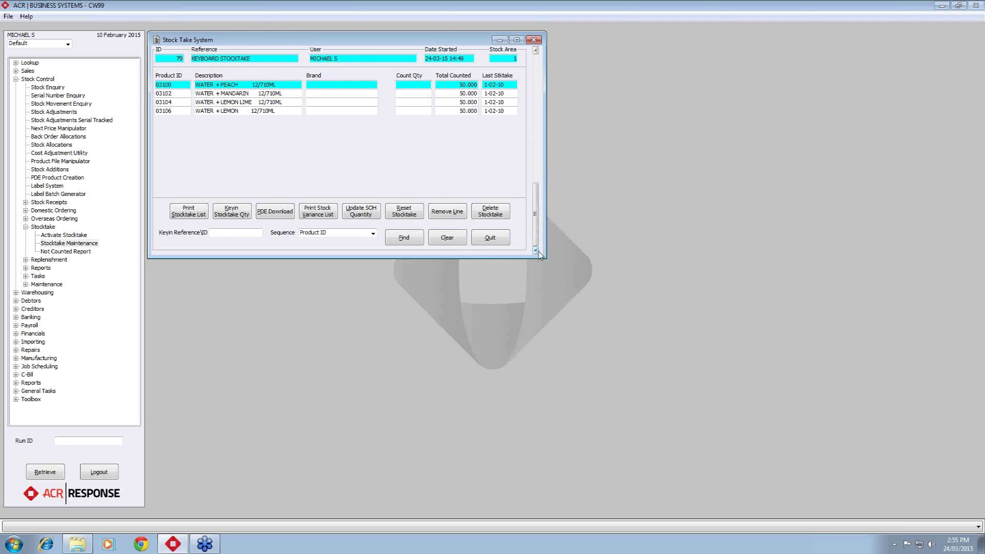
{"action": "left_click", "coordinate": [537, 52]}
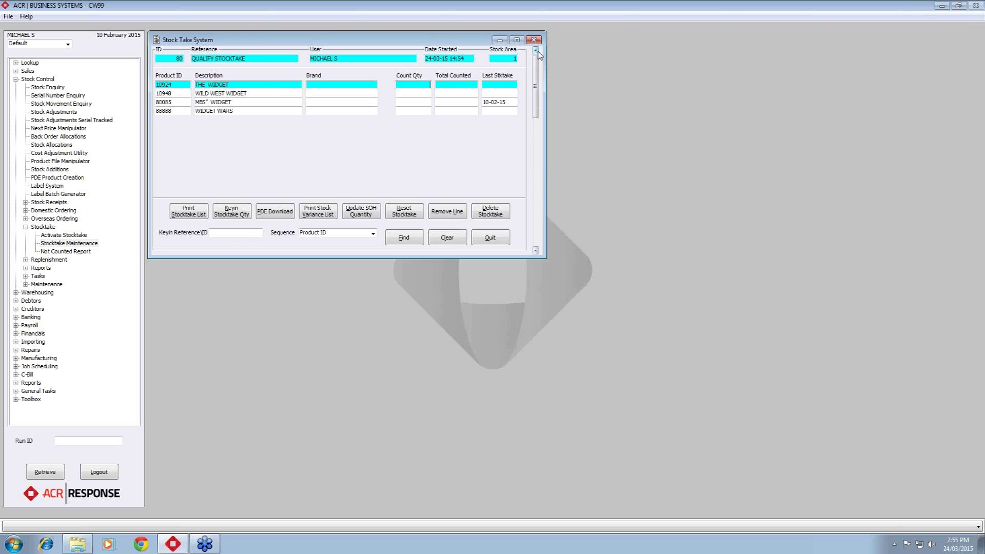
{"action": "left_click", "coordinate": [536, 250]}
{"action": "left_click", "coordinate": [537, 251]}
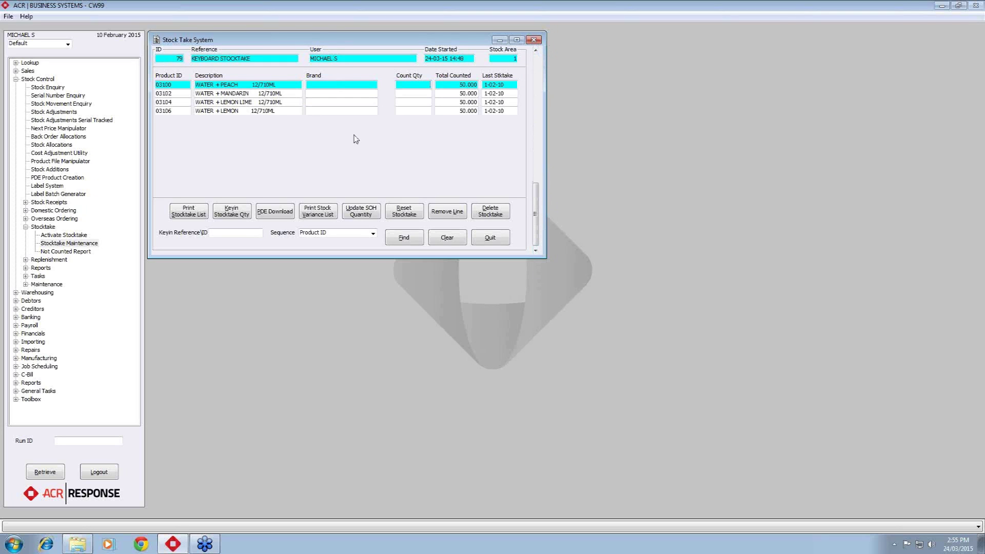
{"action": "left_click", "coordinate": [537, 53]}
{"action": "left_click", "coordinate": [536, 53]}
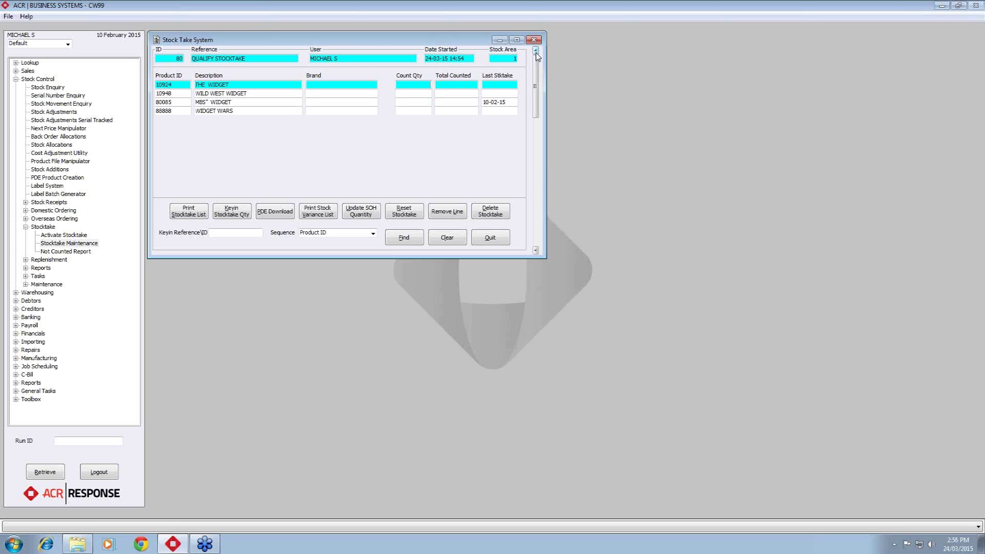
{"action": "left_click_drag", "start_coordinate": [536, 92], "coordinate": [537, 145]}
{"action": "left_click", "coordinate": [536, 250]}
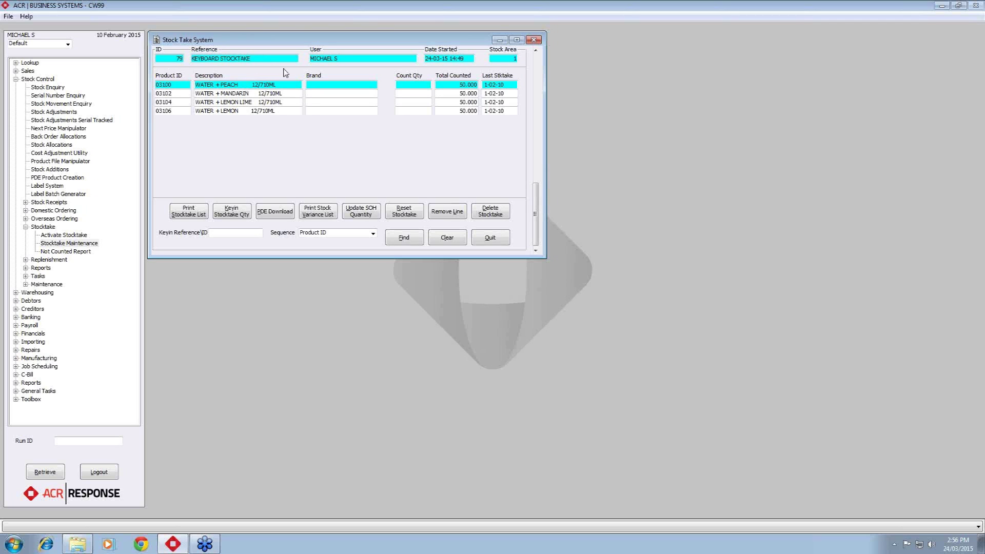
{"action": "left_click", "coordinate": [378, 61]}
{"action": "left_click", "coordinate": [469, 58]}
{"action": "left_click", "coordinate": [515, 59]}
- Enter counts of 5 and -5 for product 03100, -10 for product 03102 and zero for product 03104
{"action": "left_click", "coordinate": [404, 85]}
{"action": "type", "text": "5"}
{"action": "key", "text": "Return"}
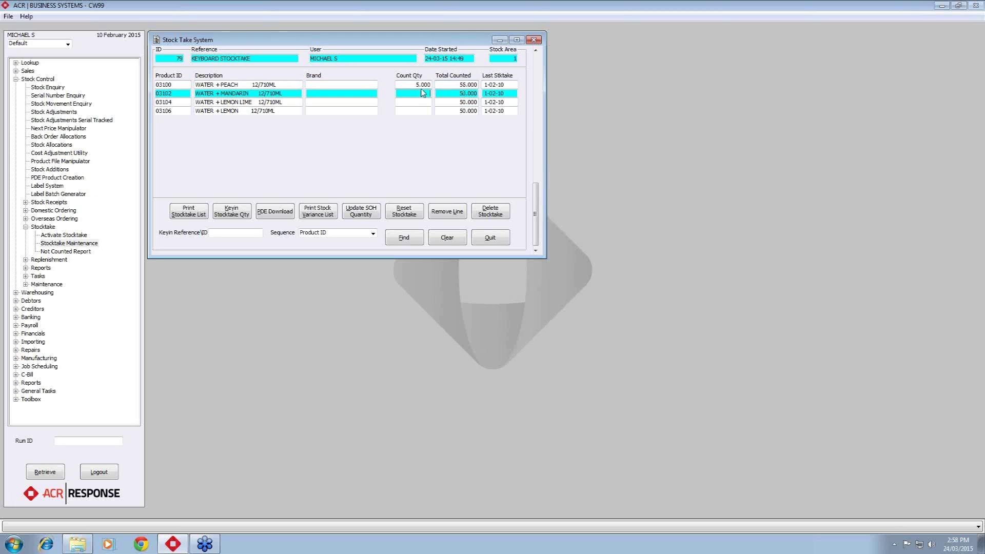
{"action": "key", "text": "Up"}
{"action": "type", "text": "-5"}
{"action": "key", "text": "Return"}
{"action": "type", "text": "-10"}
{"action": "key", "text": "Return"}
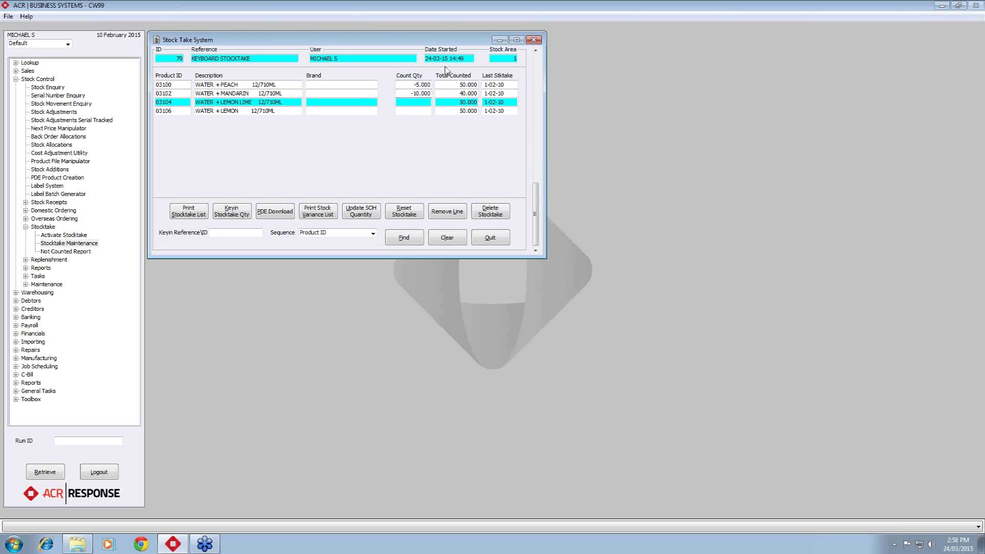
{"action": "key", "text": "Return"}
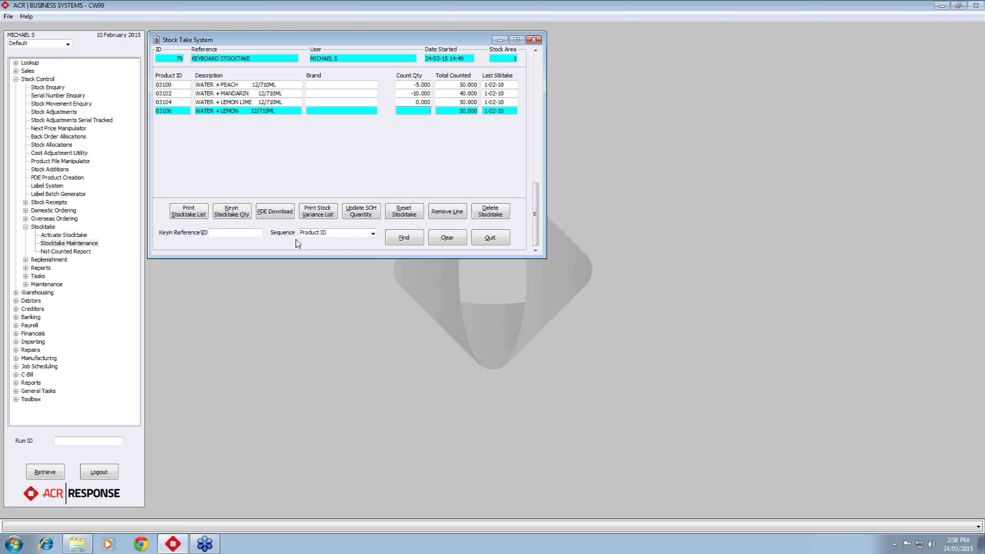
- Try the Location and Product Group sequences for the stocktake, and set the sequence back to Product ID
{"action": "left_click", "coordinate": [372, 234]}
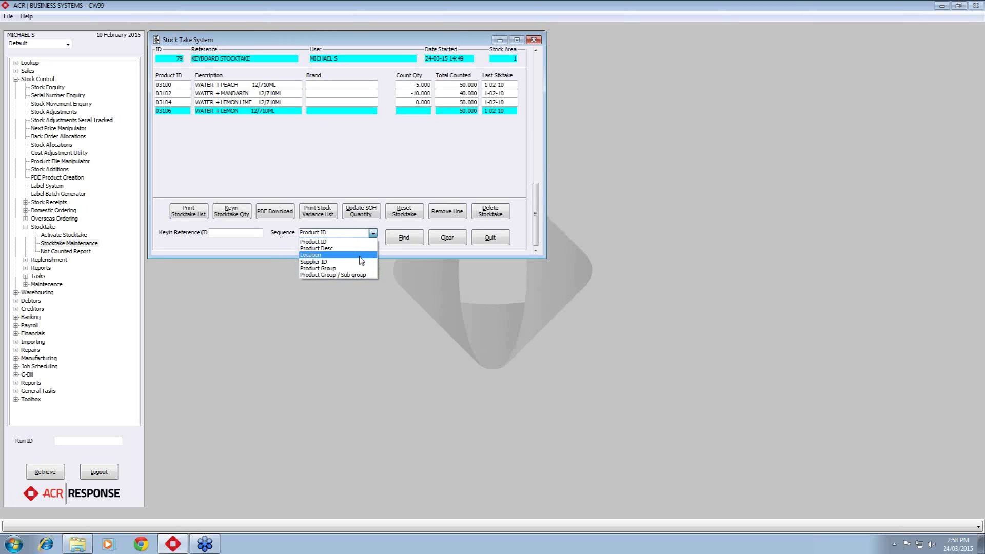
{"action": "left_click", "coordinate": [359, 255]}
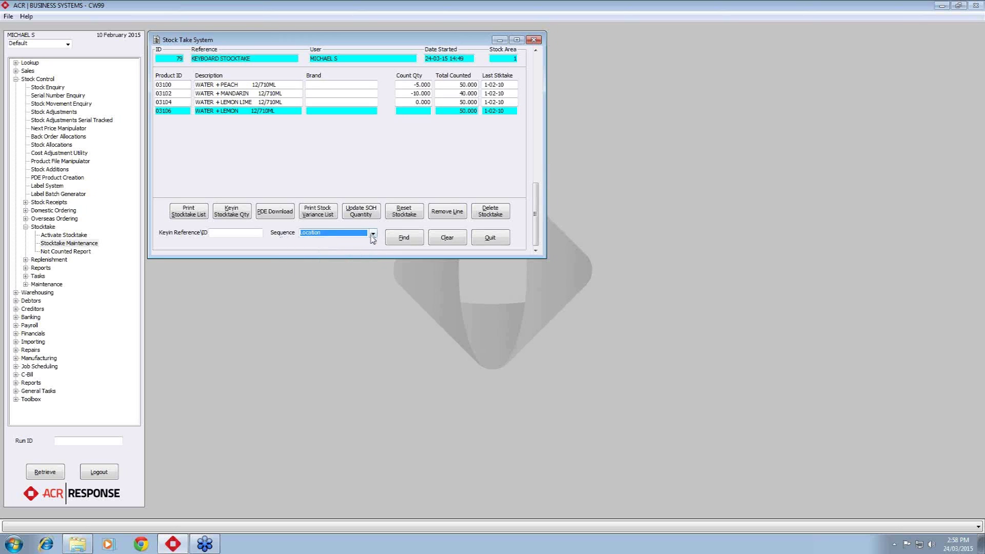
{"action": "left_click", "coordinate": [373, 234]}
{"action": "left_click", "coordinate": [354, 269]}
{"action": "left_click", "coordinate": [373, 234]}
{"action": "left_click", "coordinate": [364, 240]}
- Generate the keyboard stocktake's stocktake list on screen with blank locations included, and minimise the report after viewing it
{"action": "left_click", "coordinate": [189, 214]}
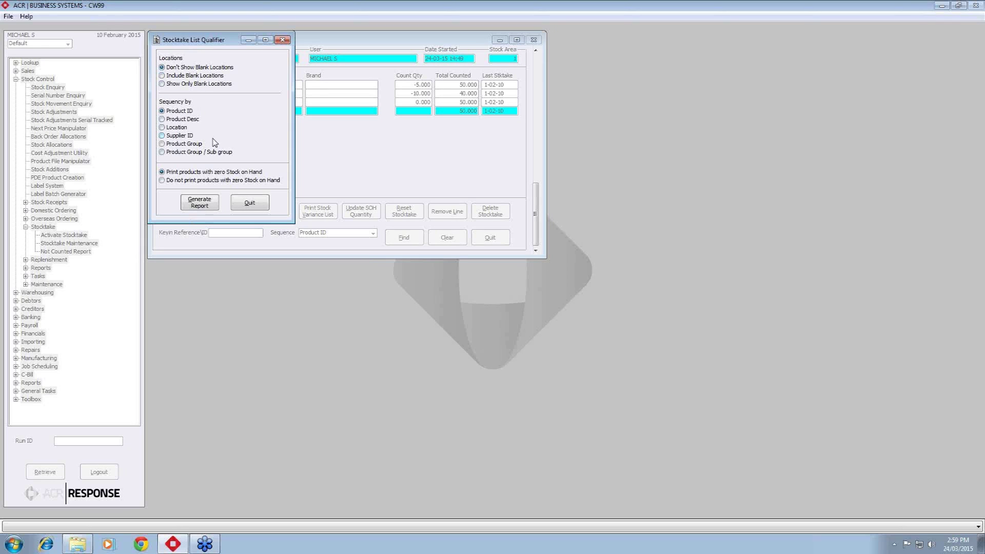
{"action": "left_click", "coordinate": [215, 77]}
{"action": "left_click", "coordinate": [200, 203]}
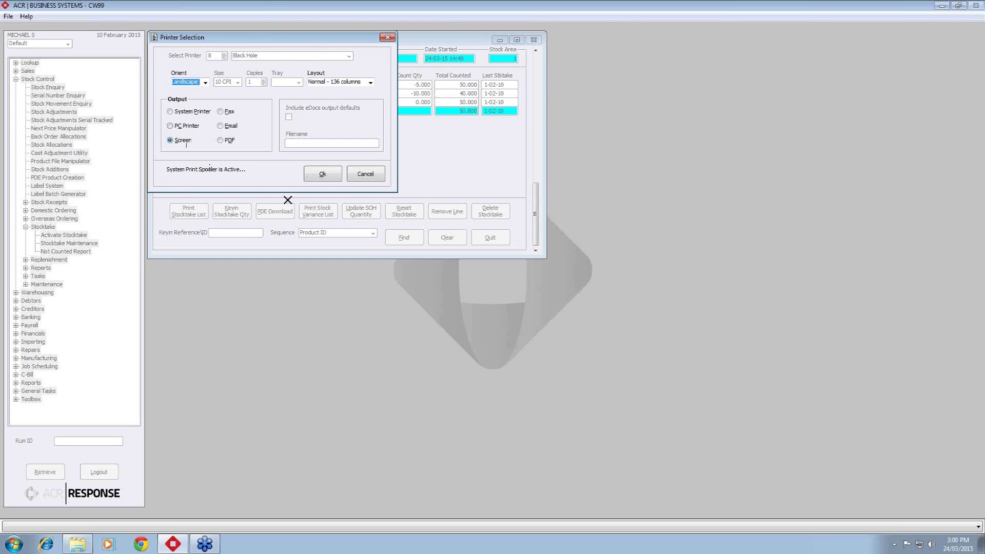
{"action": "left_click", "coordinate": [322, 176]}
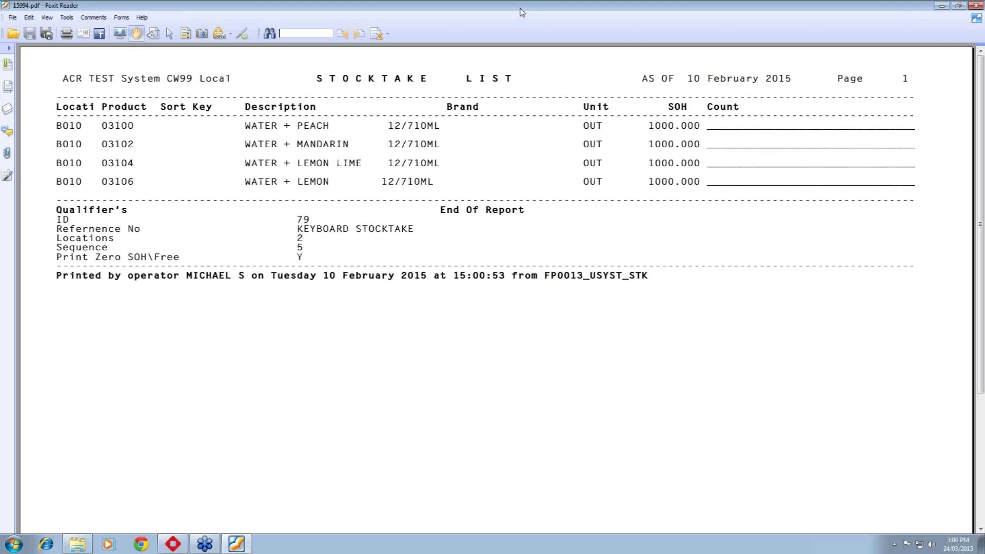
{"action": "double_click", "coordinate": [524, 9]}
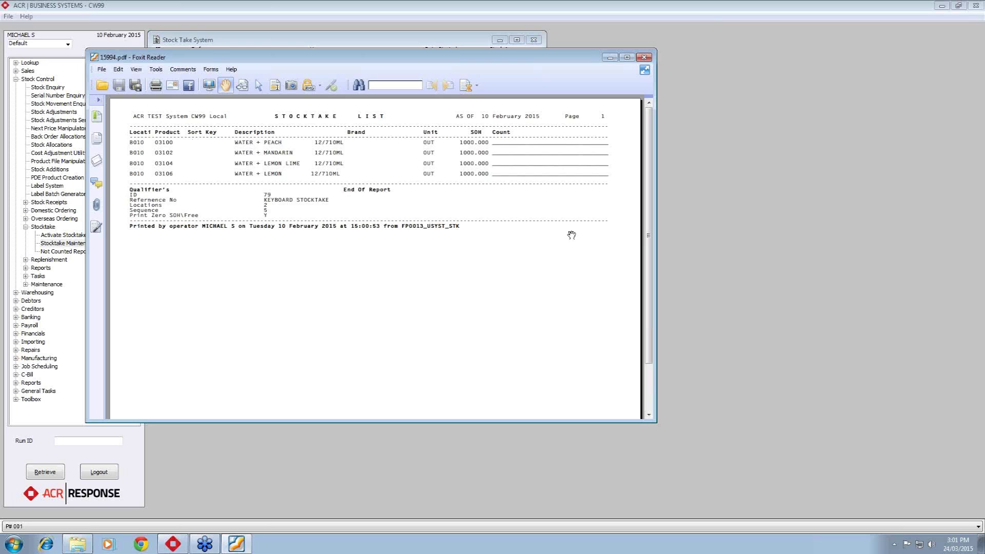
{"action": "left_click", "coordinate": [610, 57]}
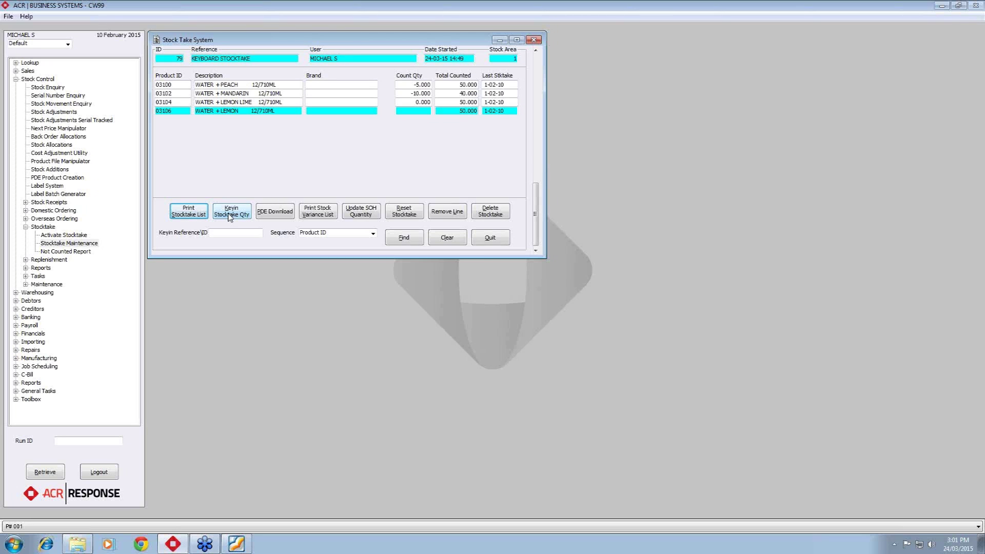
- Open the PDE download and cancel it, and reset all keyed-in quantities of the keyboard stocktake
{"action": "left_click", "coordinate": [289, 216]}
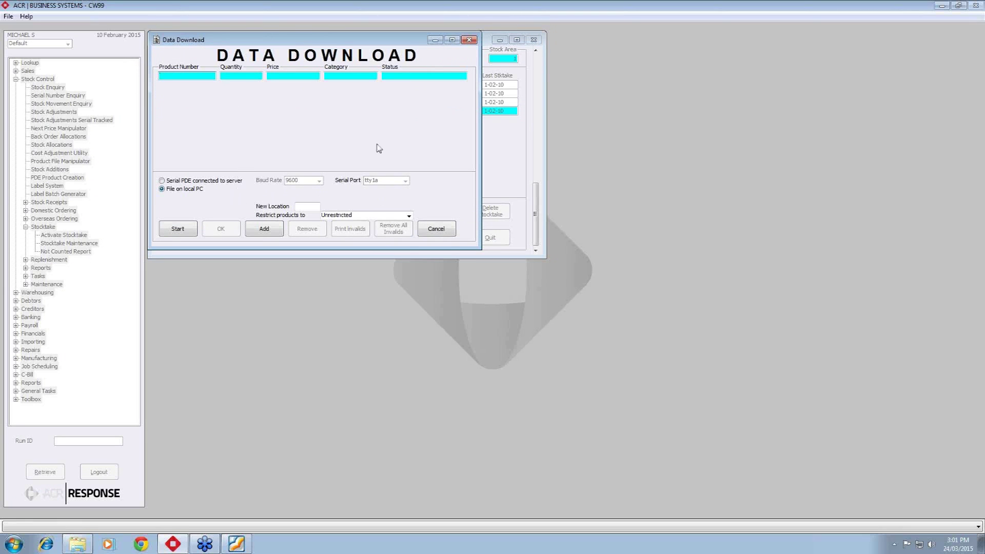
{"action": "left_click", "coordinate": [437, 231]}
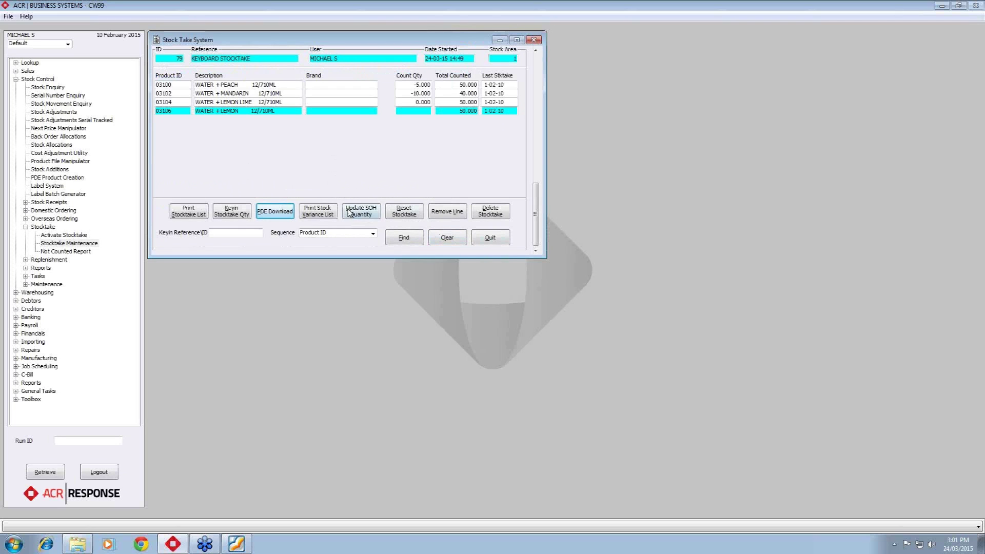
{"action": "left_click", "coordinate": [413, 222]}
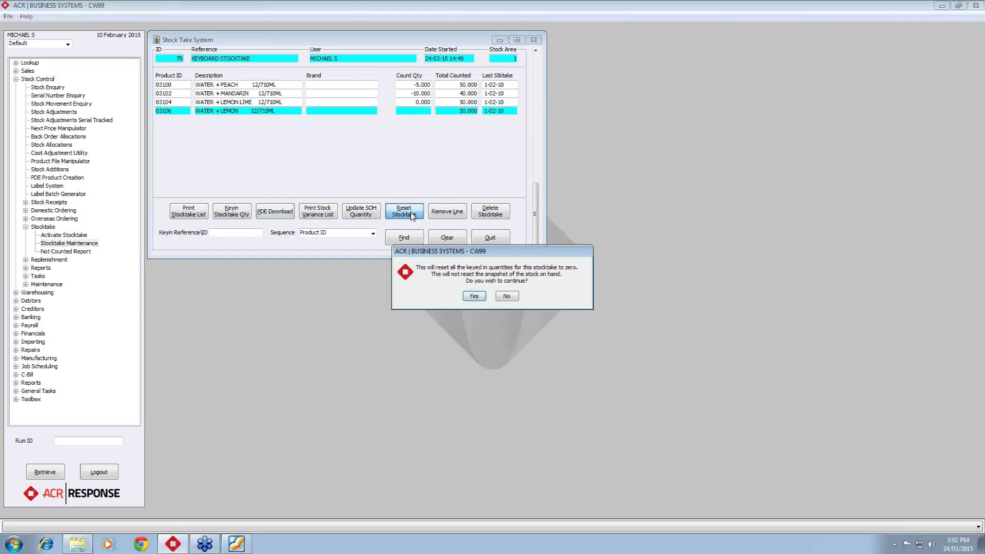
{"action": "left_click", "coordinate": [473, 296]}
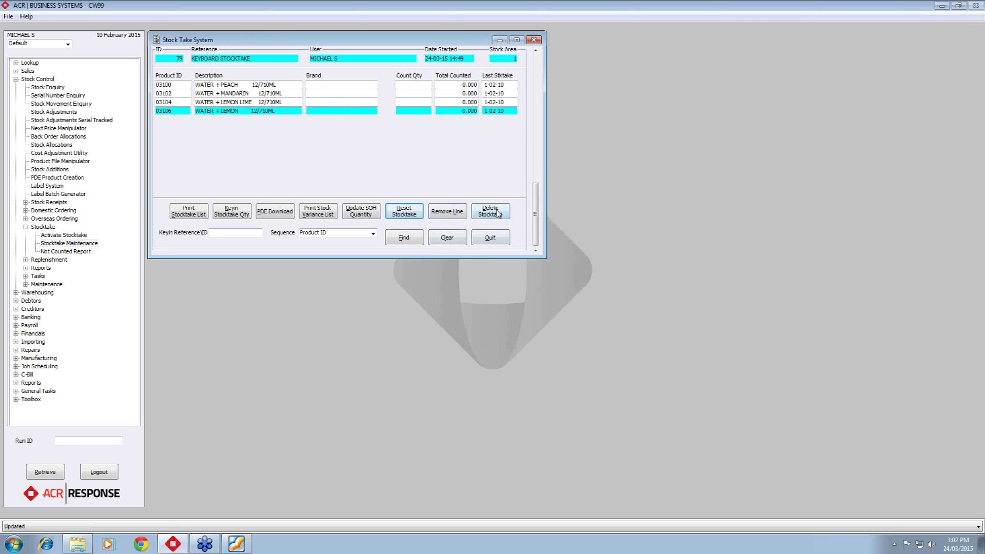
- Delete the PDE STOCKTAKE and browse through the remaining stocktakes to the keyboard stocktake
{"action": "left_click", "coordinate": [535, 50]}
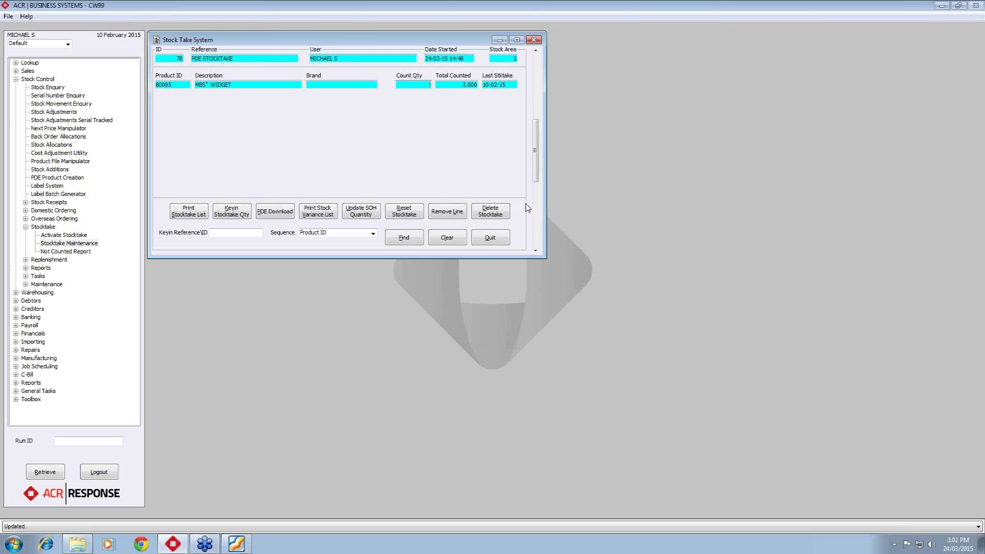
{"action": "left_click", "coordinate": [488, 214]}
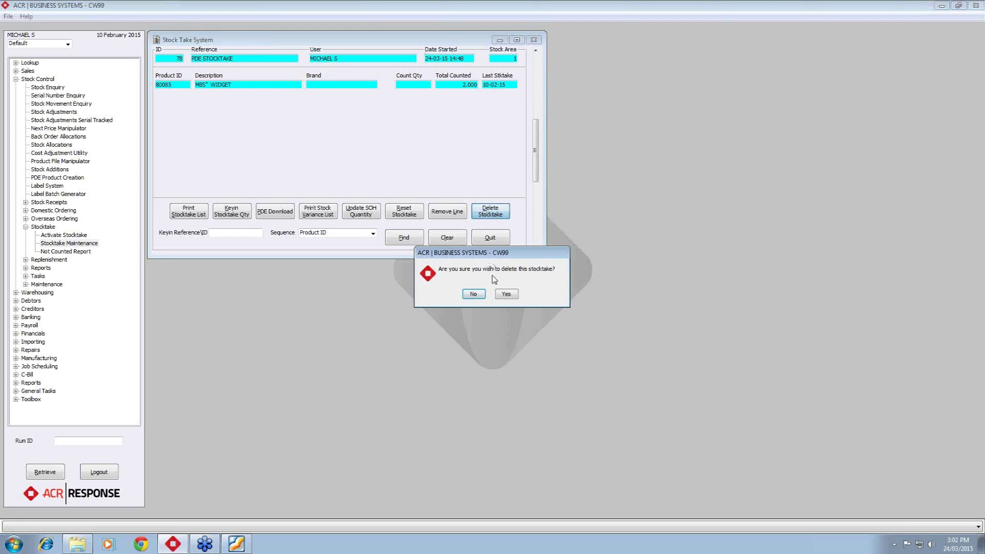
{"action": "left_click", "coordinate": [508, 296]}
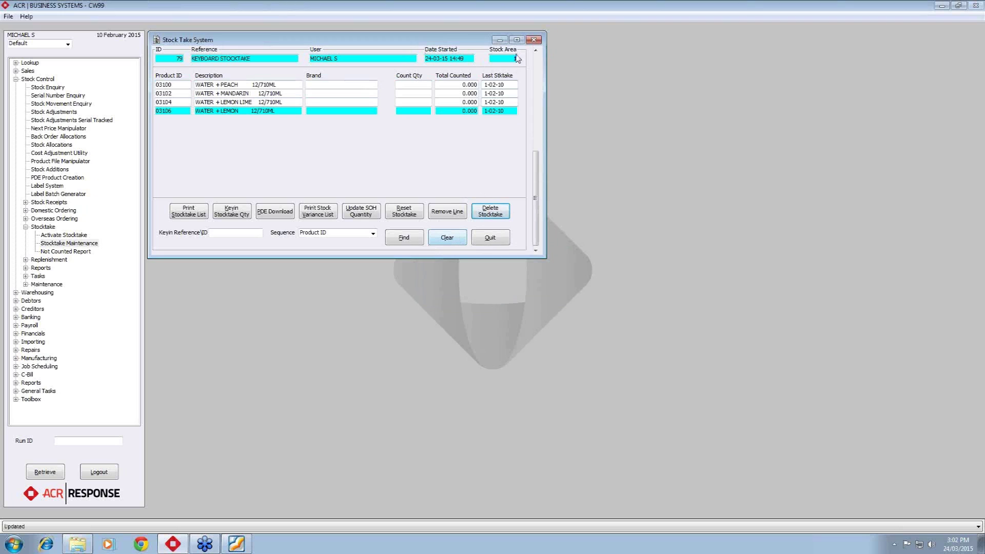
{"action": "left_click", "coordinate": [536, 51]}
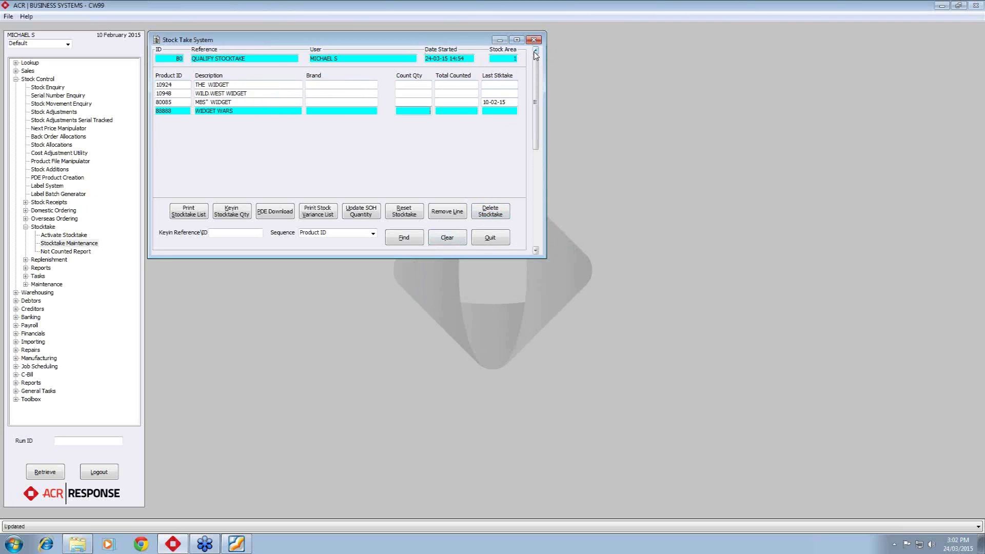
{"action": "left_click", "coordinate": [537, 252]}
{"action": "left_click", "coordinate": [536, 251]}
{"action": "left_click", "coordinate": [536, 252]}
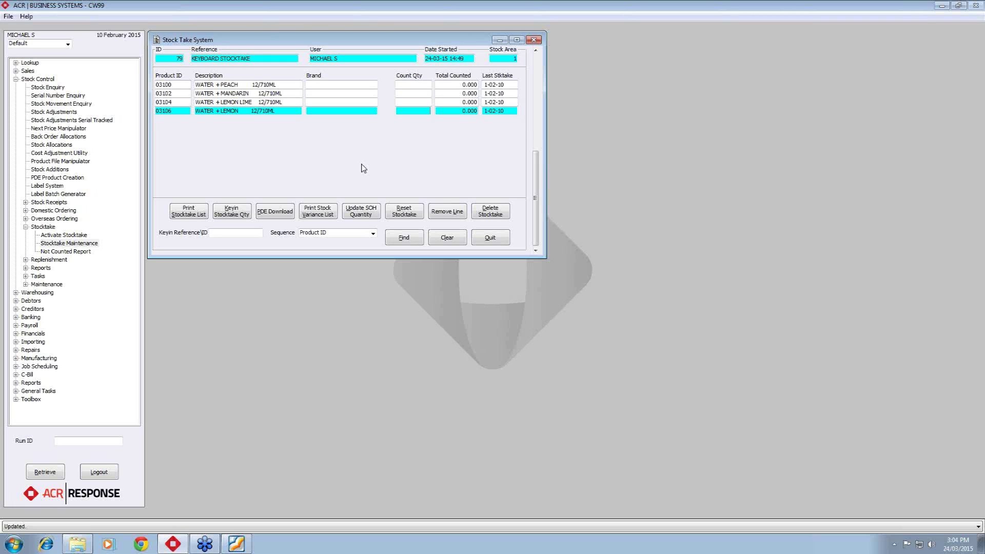
- Examine the keyboard stocktake's ID and its printed stocktake list, and minimise the report
{"action": "left_click", "coordinate": [170, 58]}
{"action": "left_click", "coordinate": [176, 59]}
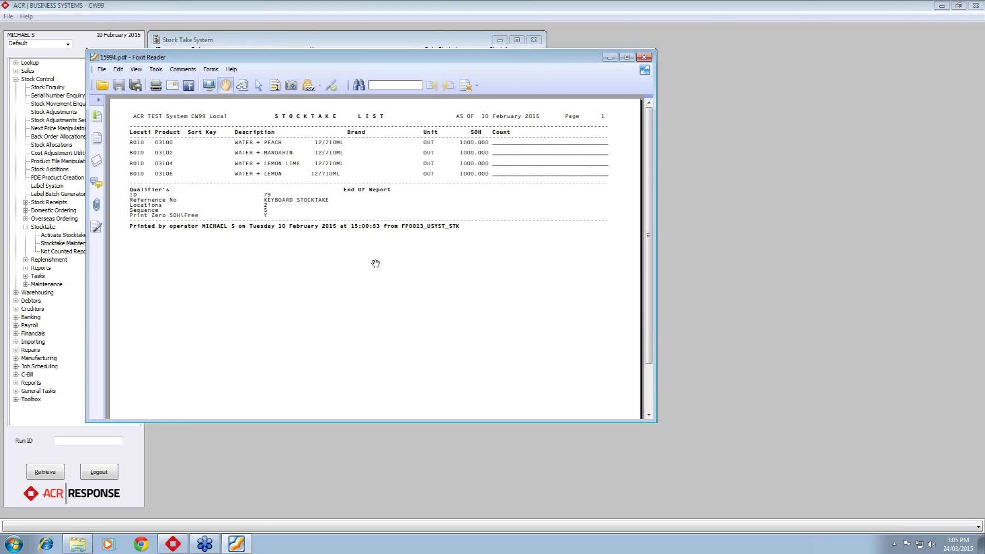
{"action": "left_click", "coordinate": [610, 57]}
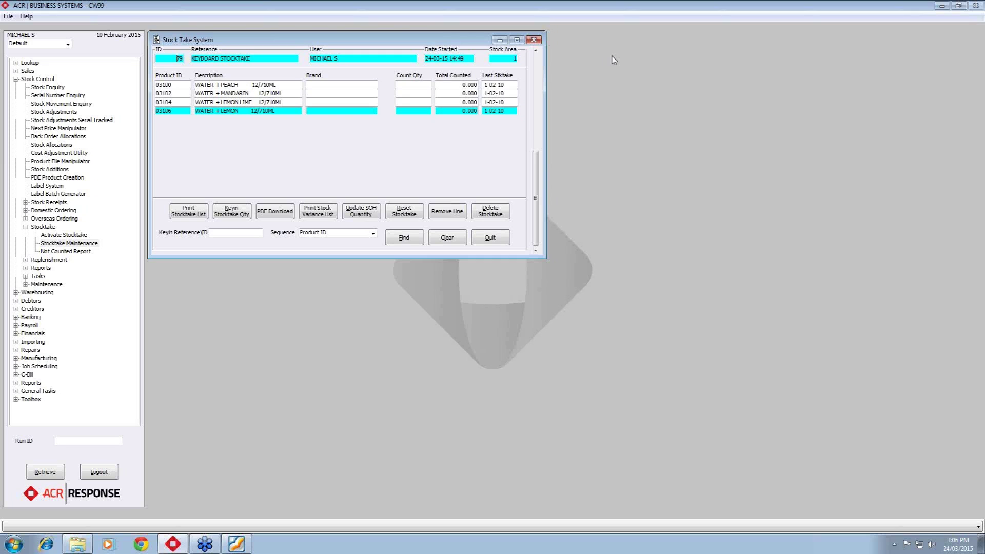
- Enter a count quantity of 900 for each of the four water products in the keyboard stocktake
{"action": "left_click", "coordinate": [536, 51]}
{"action": "left_click", "coordinate": [536, 250]}
{"action": "left_click", "coordinate": [422, 85]}
{"action": "type", "text": "900"}
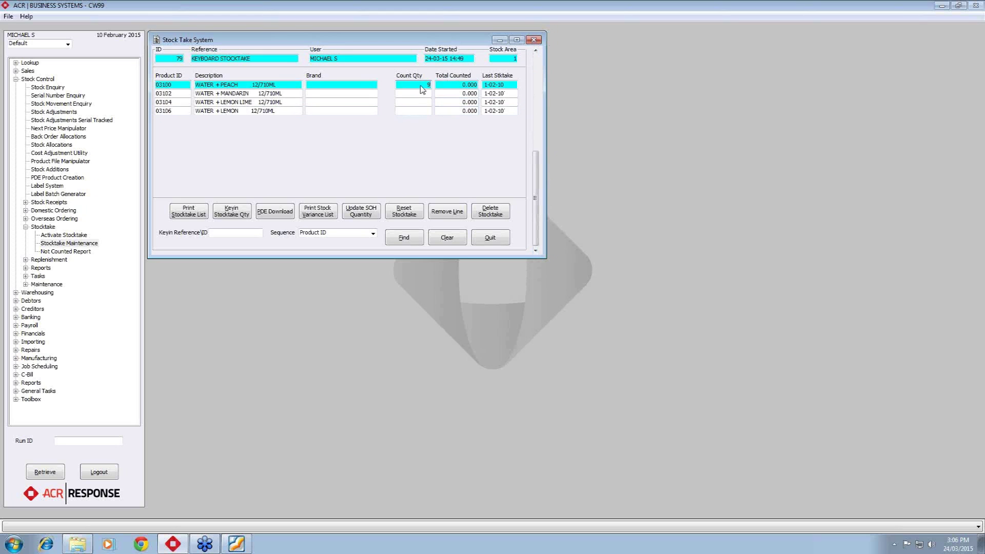
{"action": "key", "text": "Return"}
{"action": "type", "text": "900"}
{"action": "key", "text": "Return"}
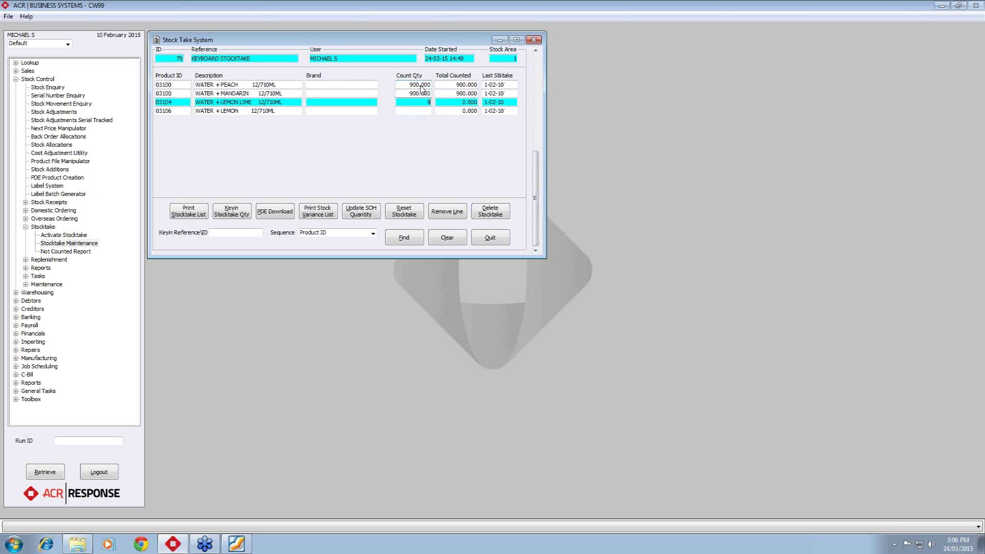
{"action": "type", "text": "900"}
{"action": "key", "text": "Return"}
{"action": "type", "text": "99"}
{"action": "type", "text": "0"}
{"action": "key", "text": "Return"}
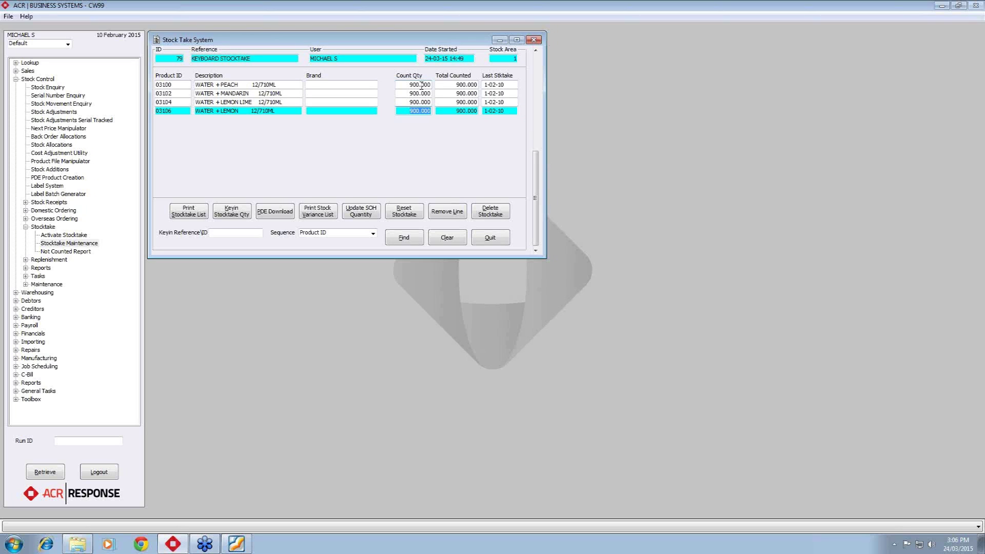
- Generate the stock variance list for all products sequenced by Product ID, output it to screen, and minimise the report
{"action": "left_click", "coordinate": [331, 217]}
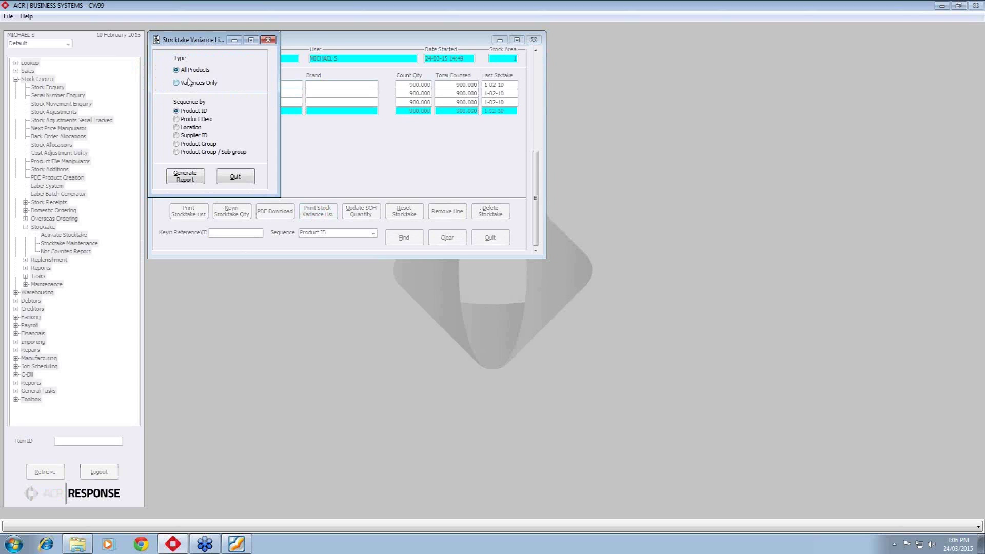
{"action": "left_click", "coordinate": [215, 83]}
{"action": "left_click", "coordinate": [204, 71]}
{"action": "left_click", "coordinate": [200, 179]}
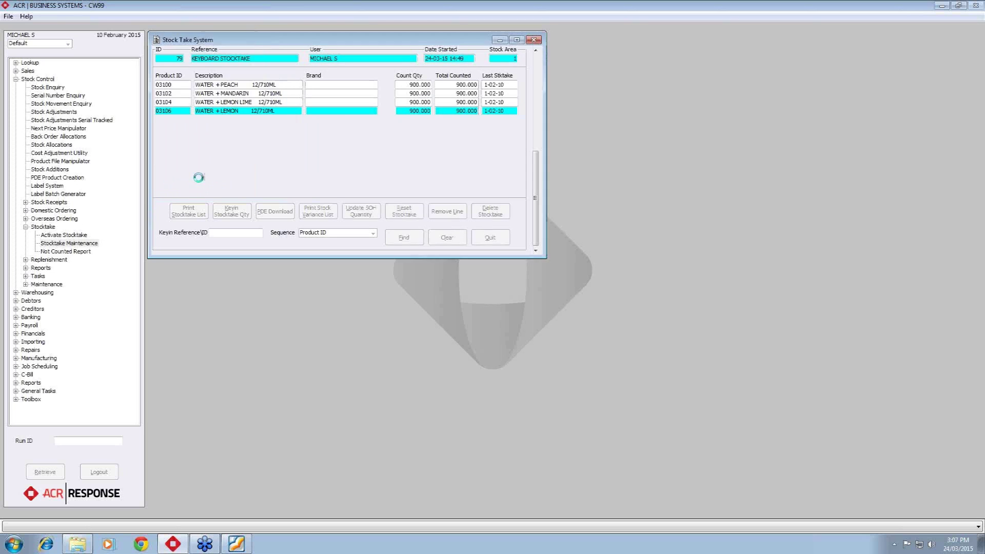
{"action": "left_click", "coordinate": [174, 131]}
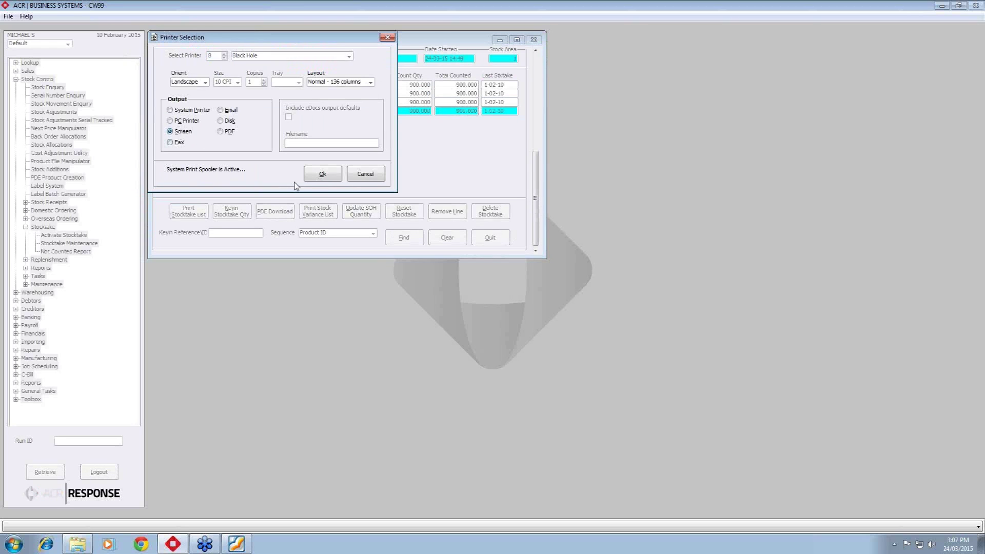
{"action": "left_click", "coordinate": [322, 174]}
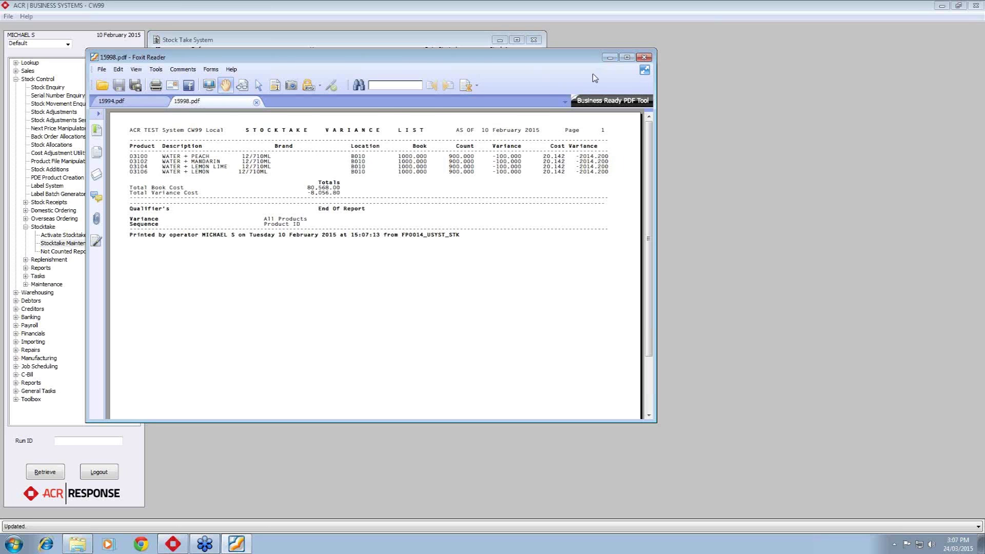
{"action": "left_click", "coordinate": [609, 58]}
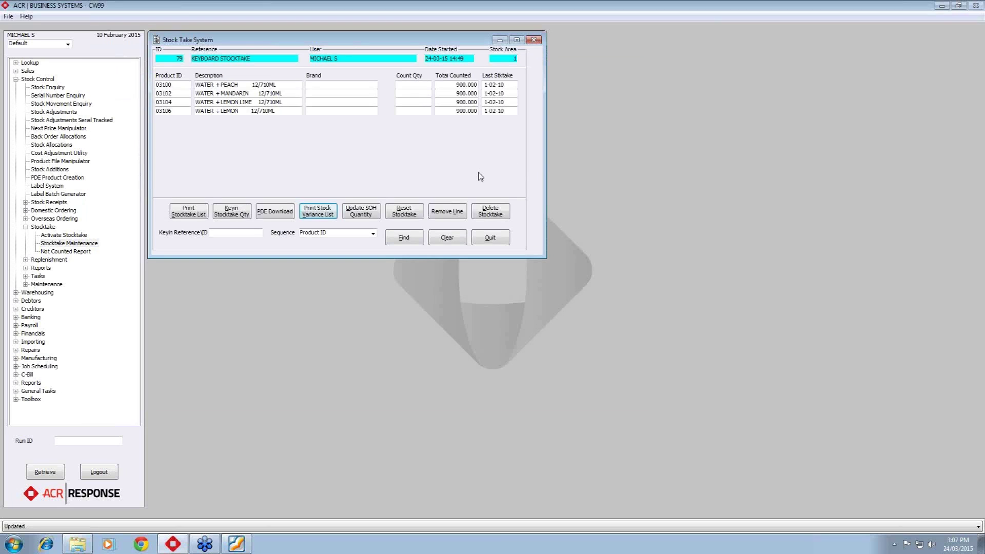
- Update the stock on hand quantities from the keyboard stocktake, confirming all three product counts
{"action": "left_click", "coordinate": [368, 214]}
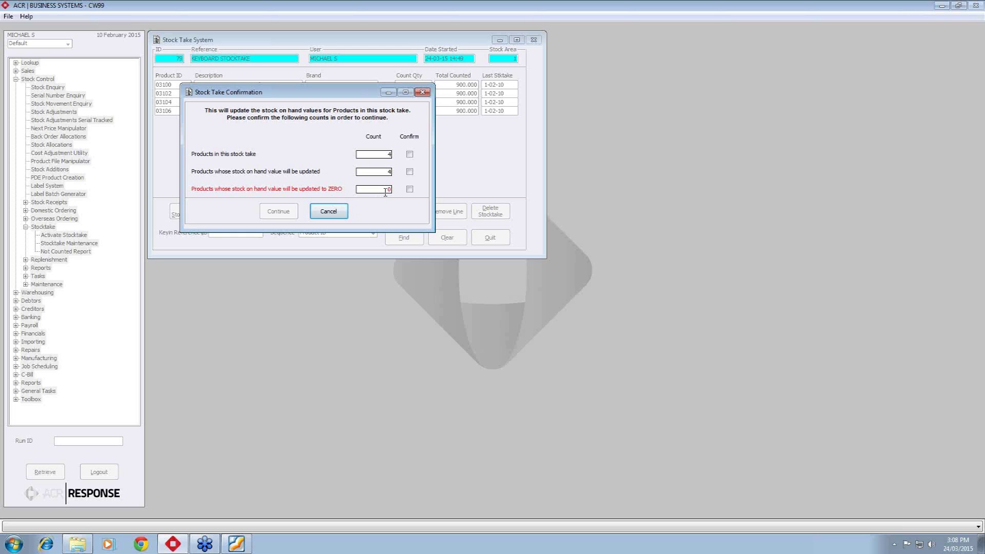
{"action": "left_click_drag", "start_coordinate": [361, 93], "coordinate": [366, 151]}
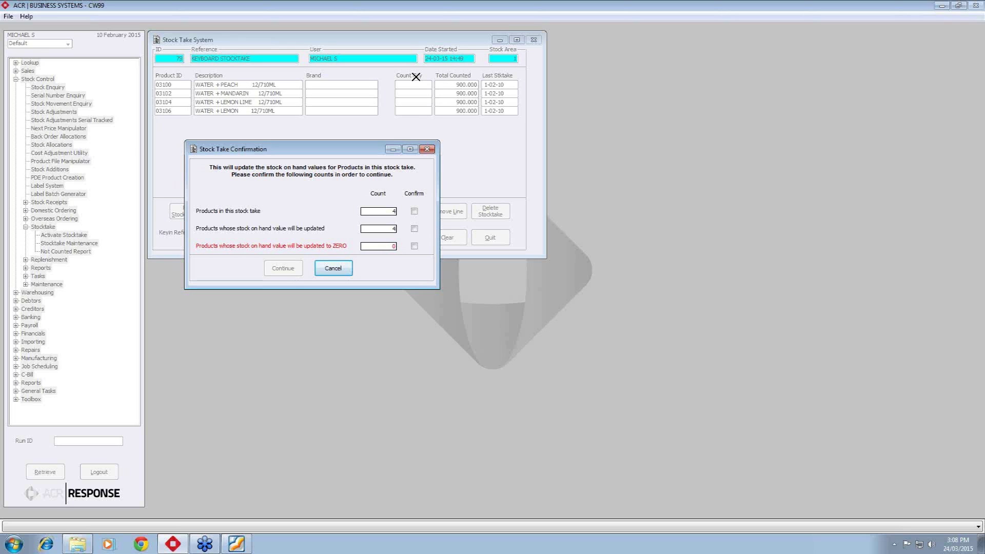
{"action": "type", "text": "4"}
{"action": "left_click", "coordinate": [414, 211]}
{"action": "left_click", "coordinate": [414, 229]}
{"action": "left_click", "coordinate": [415, 246]}
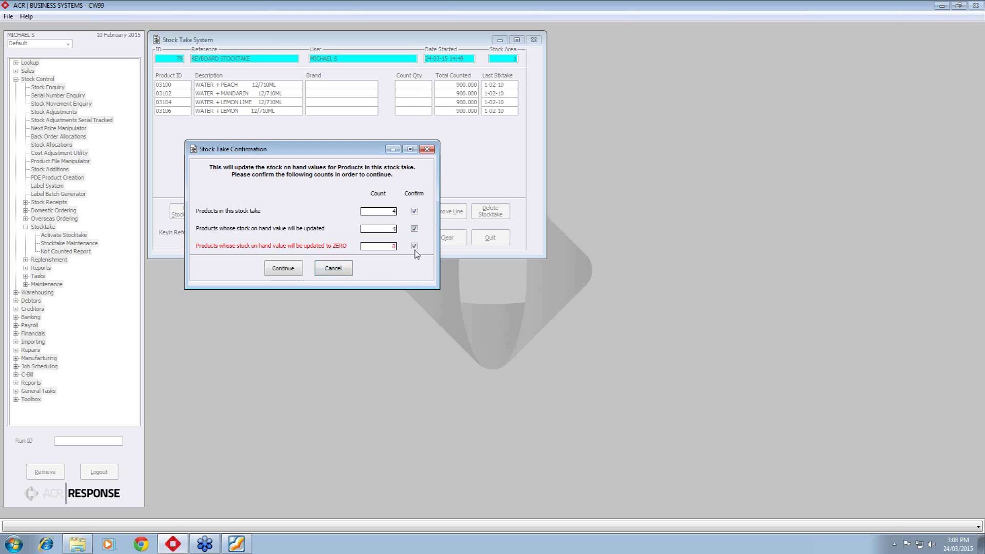
{"action": "left_click", "coordinate": [282, 269]}
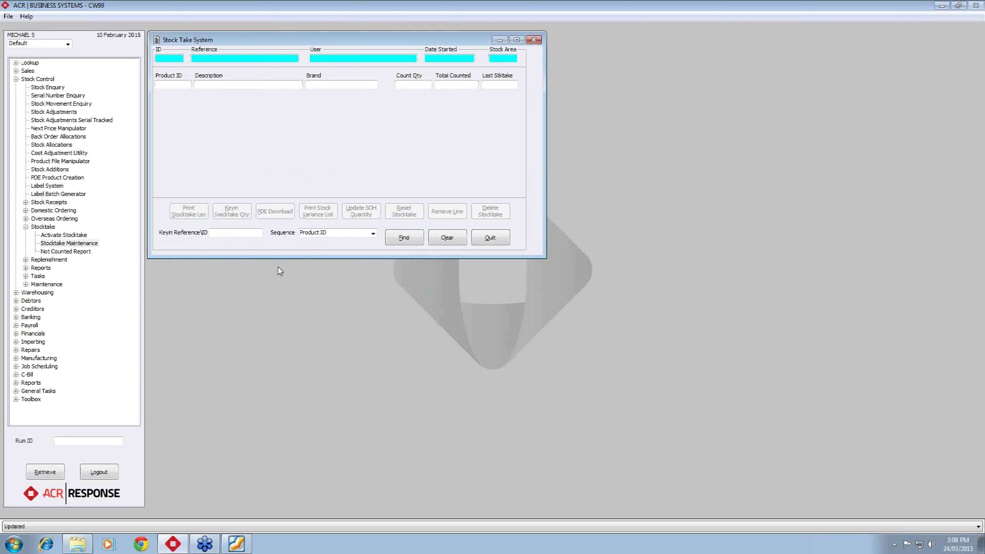
- Find the QUALIFY STOCKTAKE in Stocktake Maintenance and quit the stocktake window
{"action": "left_click", "coordinate": [441, 240]}
{"action": "left_click", "coordinate": [408, 241]}
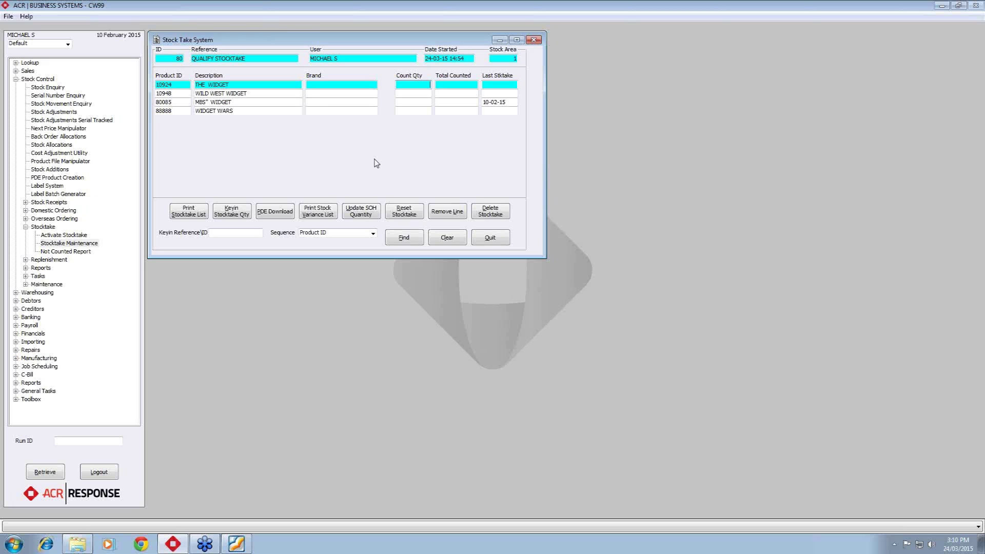
{"action": "left_click", "coordinate": [79, 236]}
{"action": "left_click", "coordinate": [83, 244]}
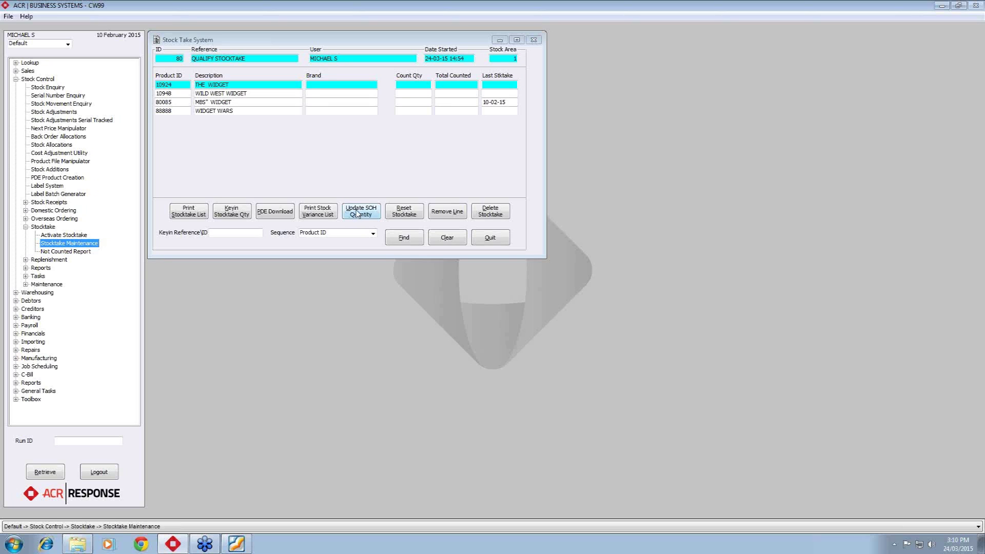
{"action": "left_click", "coordinate": [504, 241]}
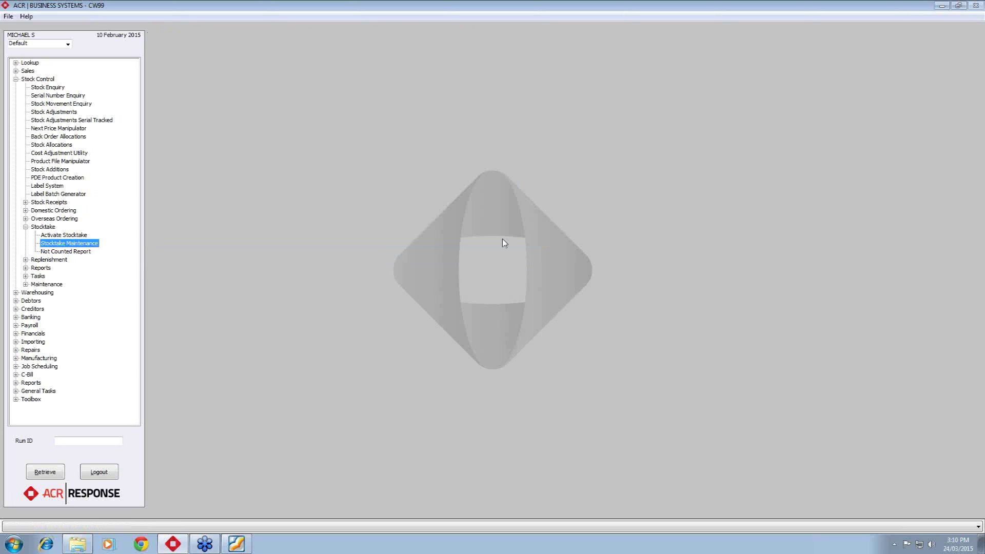
- Generate the Not Counted Report for stock area 1 from 1 January 2010 and output it to screen
{"action": "double_click", "coordinate": [86, 251]}
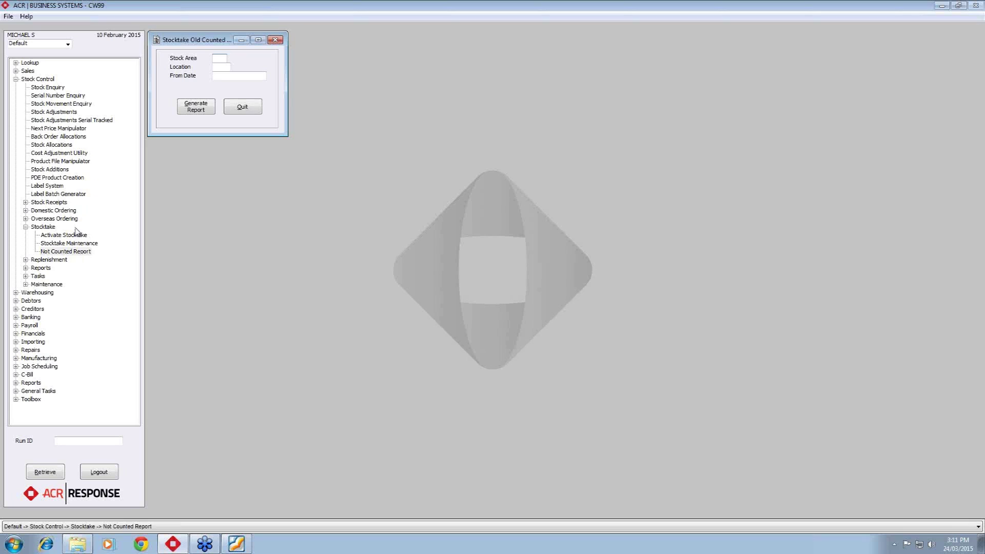
{"action": "type", "text": "1"}
{"action": "key", "text": "Tab"}
{"action": "type", "text": "1-JAN-10"}
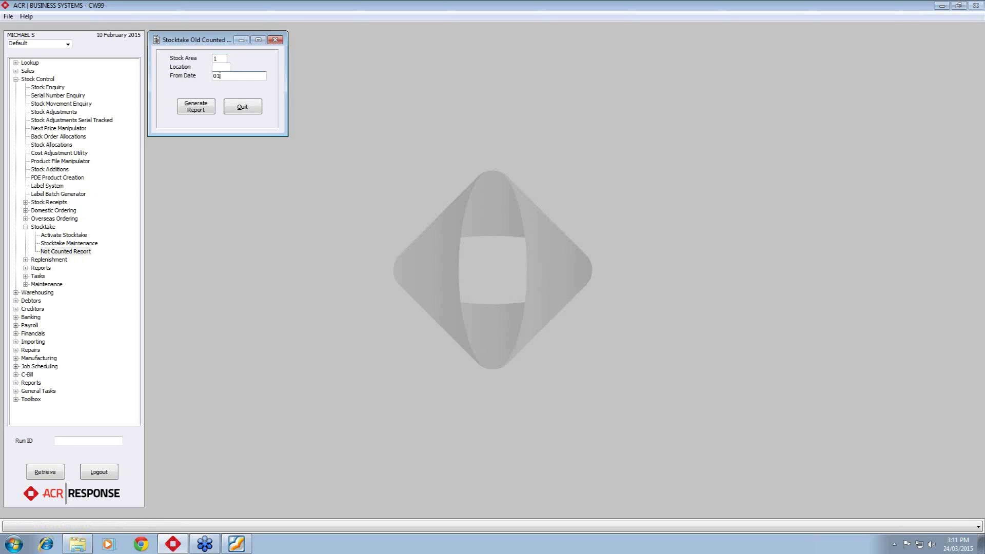
{"action": "key", "text": "Tab"}
{"action": "left_click", "coordinate": [195, 108]}
{"action": "left_click", "coordinate": [332, 174]}
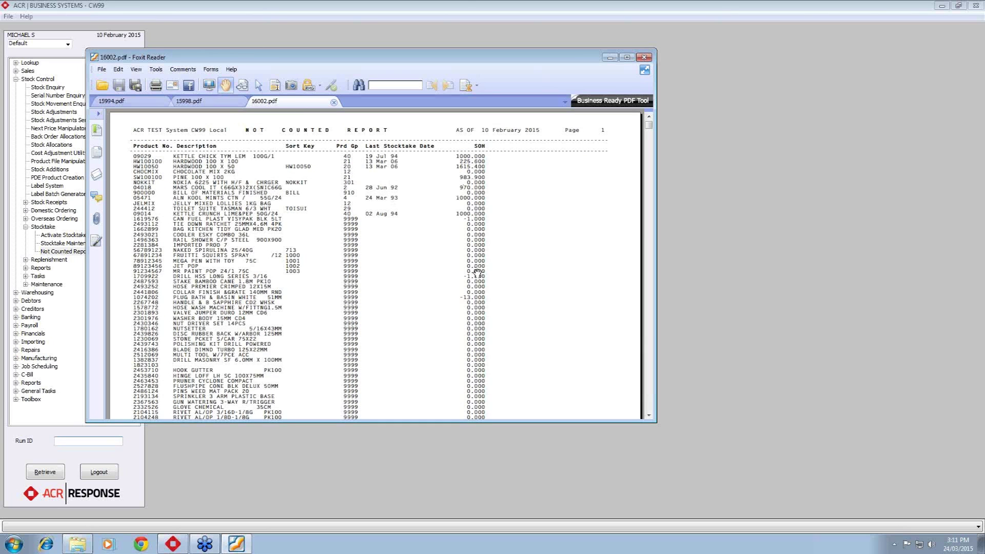
- Examine the product numbers, last stocktake dates and SOH in the Not Counted Report, and minimise it
{"action": "scroll", "coordinate": [469, 267], "scroll_direction": "down", "scroll_amount": 15}
{"action": "scroll", "coordinate": [451, 358], "scroll_direction": "down", "scroll_amount": 5}
{"action": "scroll", "coordinate": [452, 358], "scroll_direction": "down", "scroll_amount": 15}
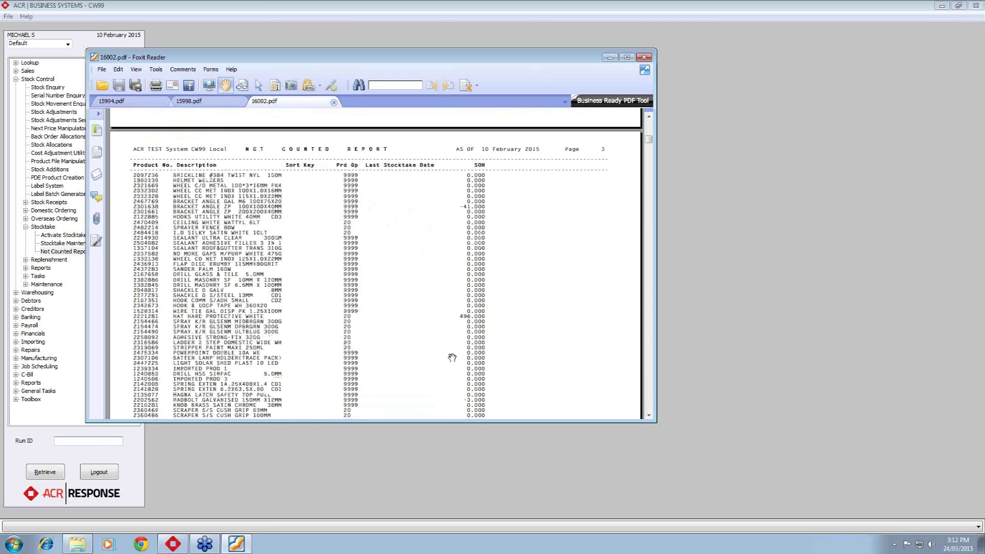
{"action": "scroll", "coordinate": [448, 358], "scroll_direction": "up", "scroll_amount": 3}
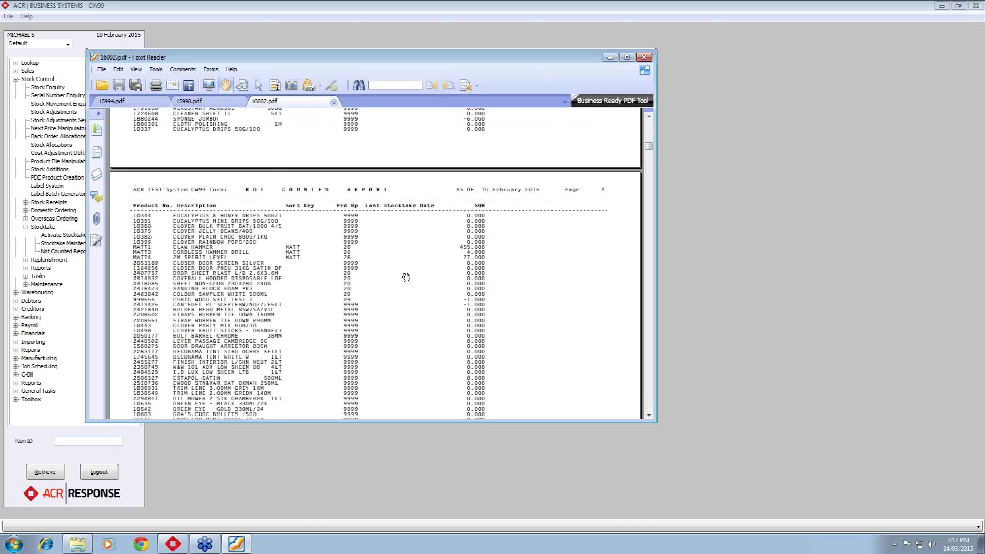
{"action": "scroll", "coordinate": [398, 391], "scroll_direction": "down", "scroll_amount": 15}
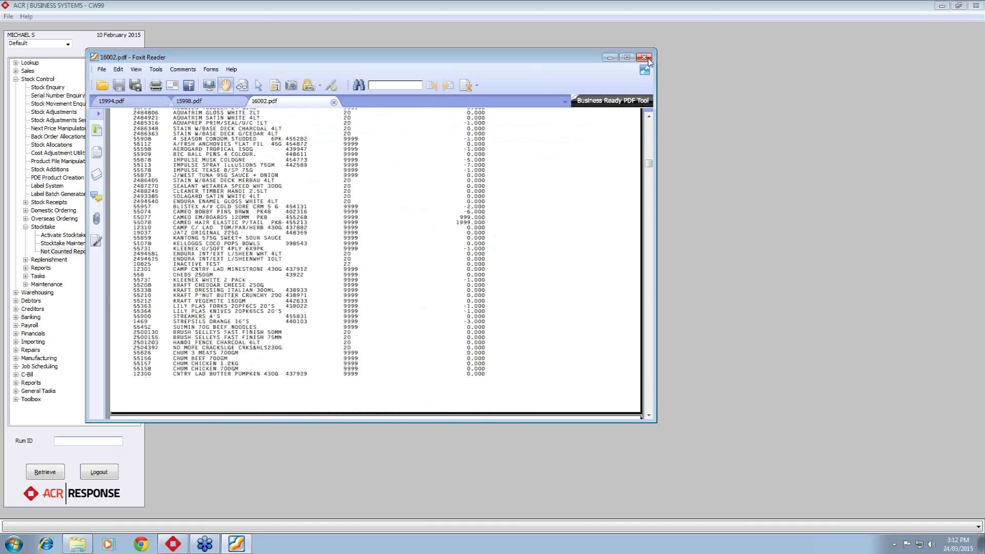
{"action": "left_click", "coordinate": [612, 58]}
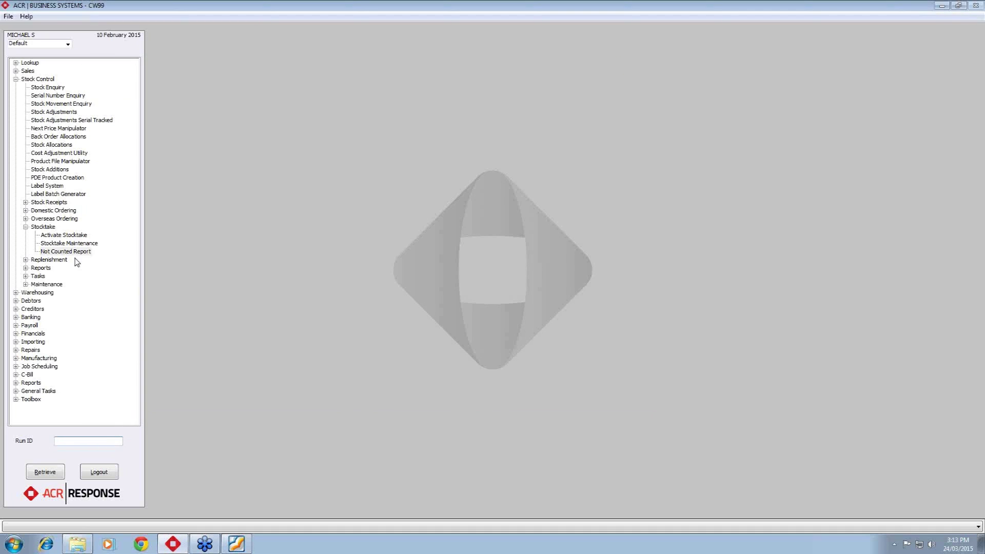
- Open the qualifier for the Stock Movement Value Report in the Stock Reports group
{"action": "left_click", "coordinate": [26, 227]}
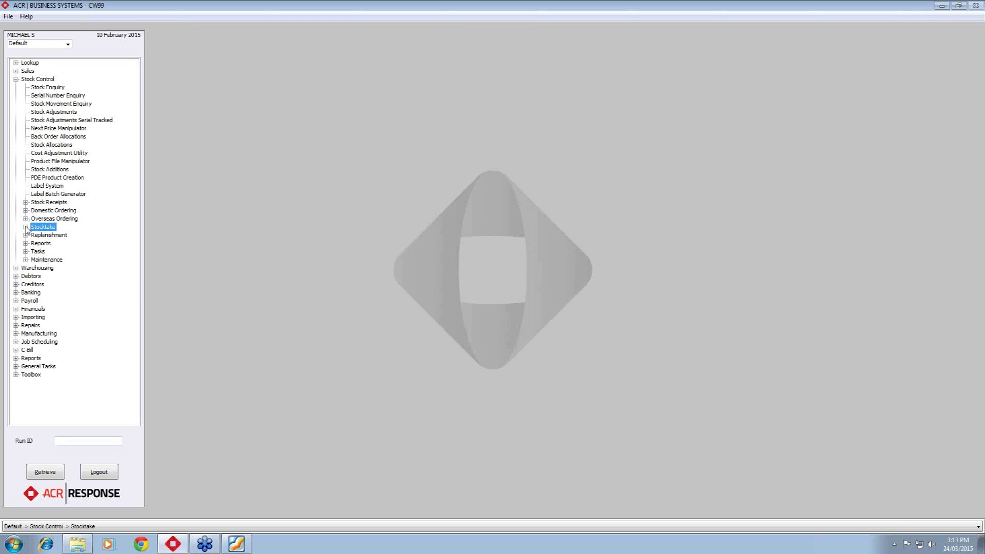
{"action": "left_click", "coordinate": [16, 359]}
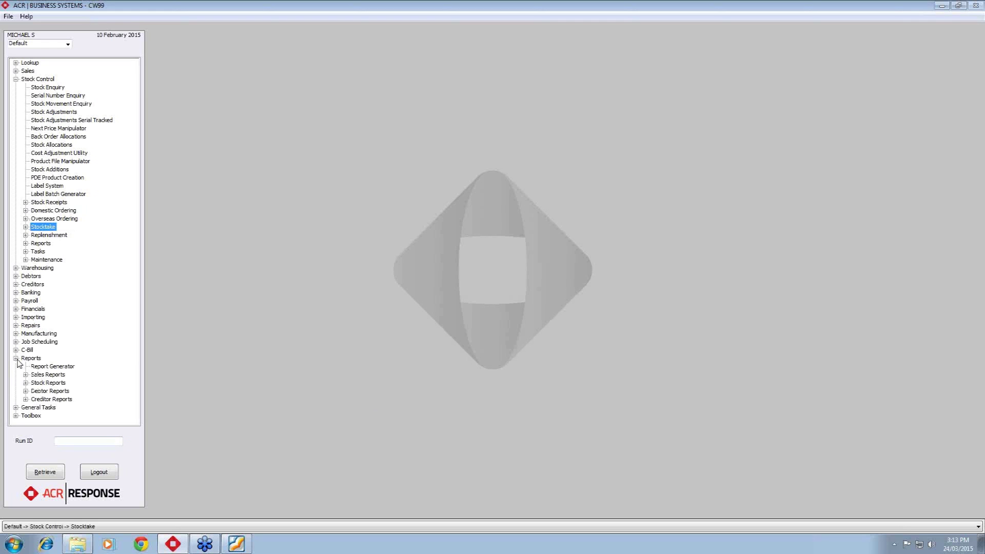
{"action": "scroll", "coordinate": [28, 388], "scroll_direction": "down", "scroll_amount": 2}
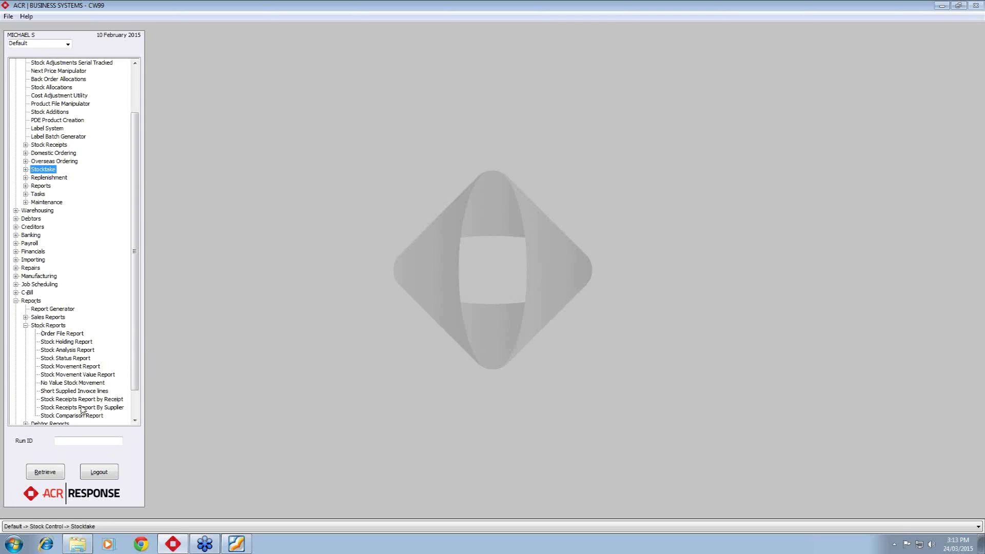
{"action": "left_click", "coordinate": [77, 375]}
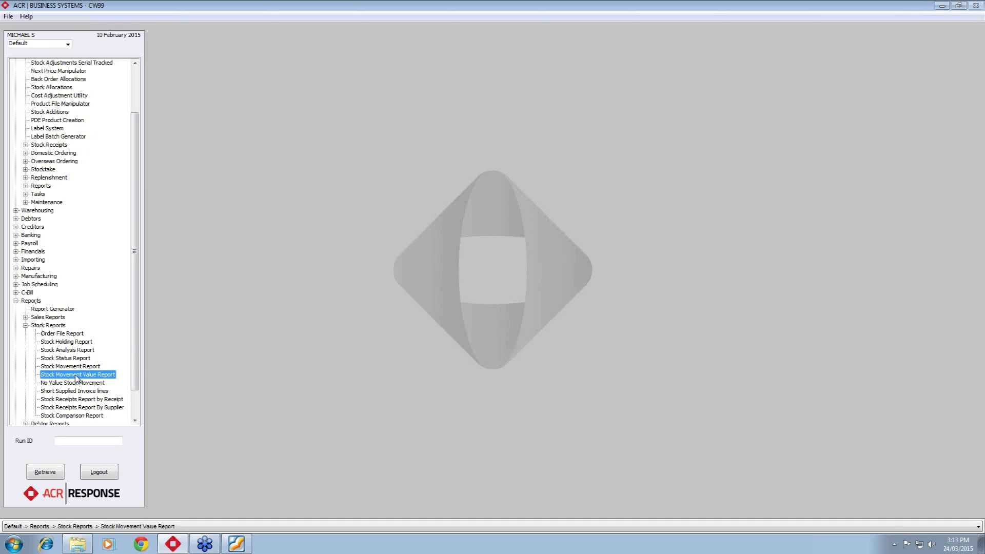
{"action": "double_click", "coordinate": [77, 375]}
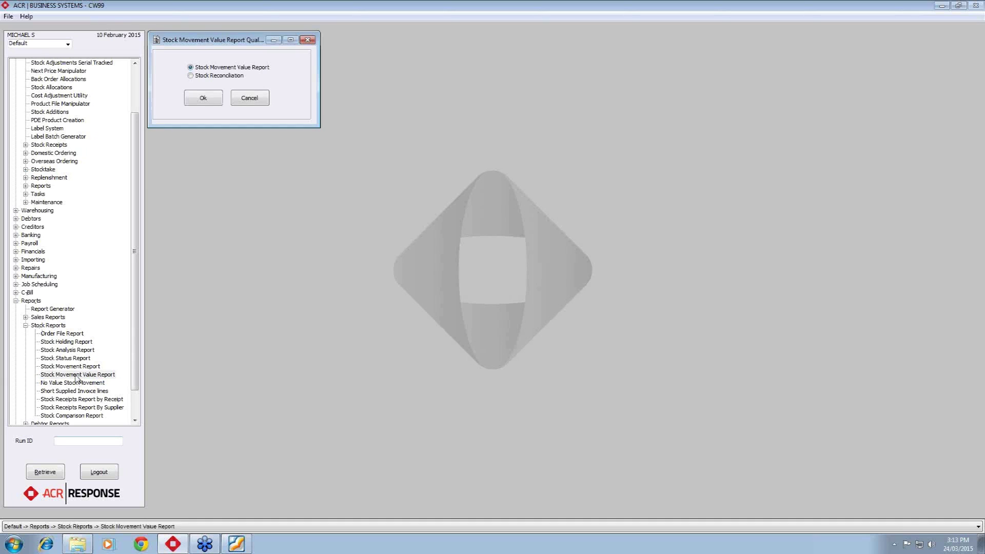
{"action": "left_click", "coordinate": [201, 100]}
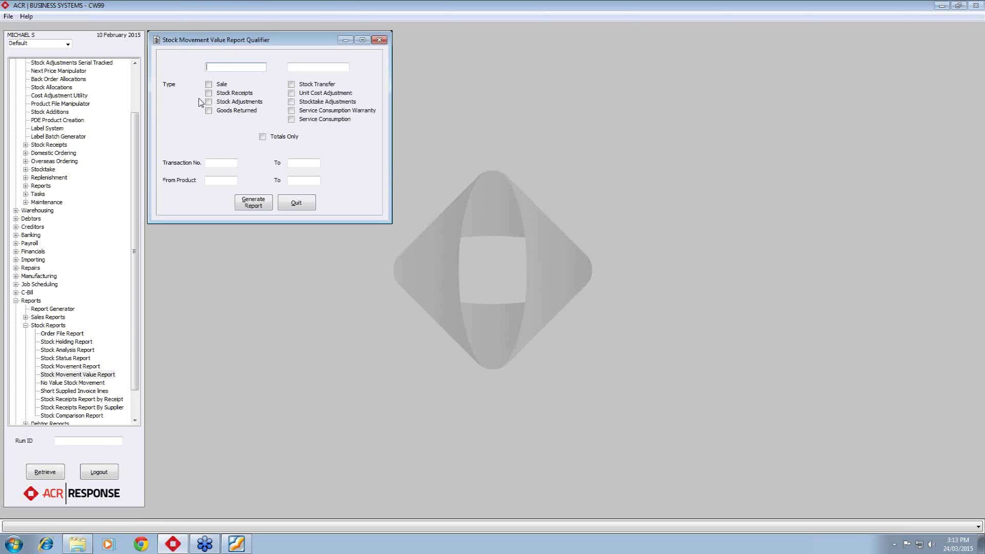
- Generate the Stock Movement Value Report to screen for stocktake adjustments dated 23 March to 3 April 2010
{"action": "left_click", "coordinate": [293, 103]}
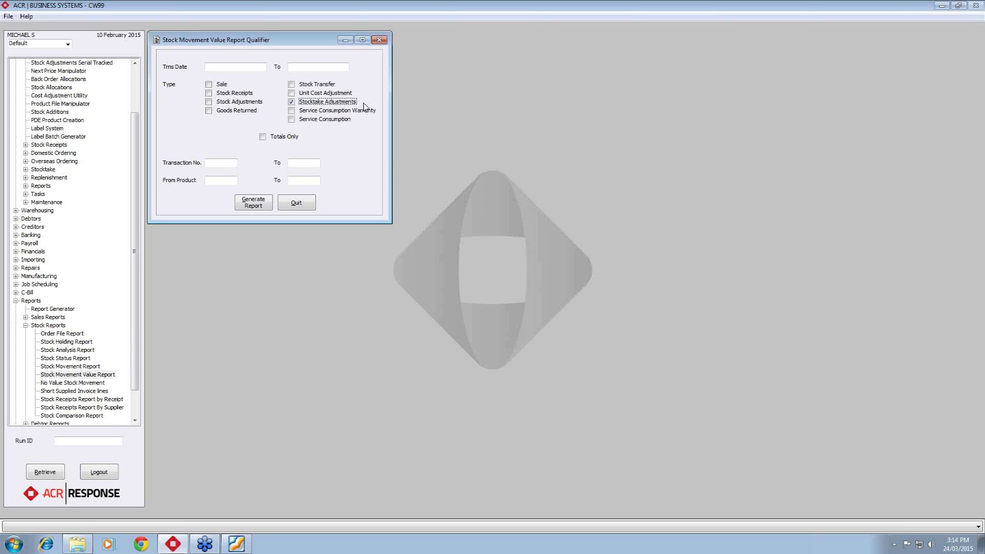
{"action": "left_click", "coordinate": [236, 67]}
{"action": "type", "text": "2303"}
{"action": "key", "text": "Tab"}
{"action": "type", "text": "0304"}
{"action": "key", "text": "Tab"}
{"action": "left_click", "coordinate": [255, 203]}
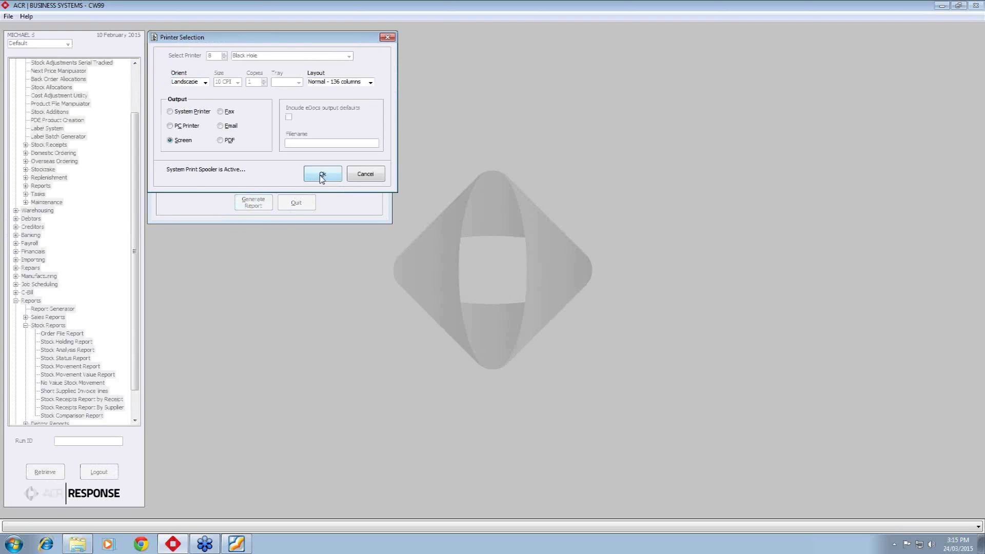
{"action": "left_click", "coordinate": [320, 175]}
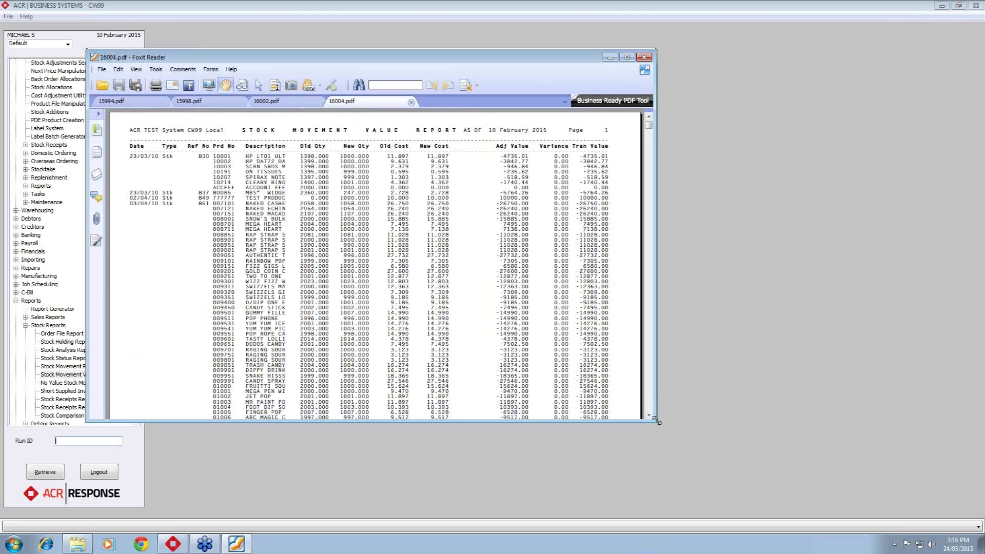
- Enlarge the report window and highlight the lines of stocktake references 830 and 837 to examine their values
{"action": "left_click_drag", "start_coordinate": [658, 428], "coordinate": [801, 498]}
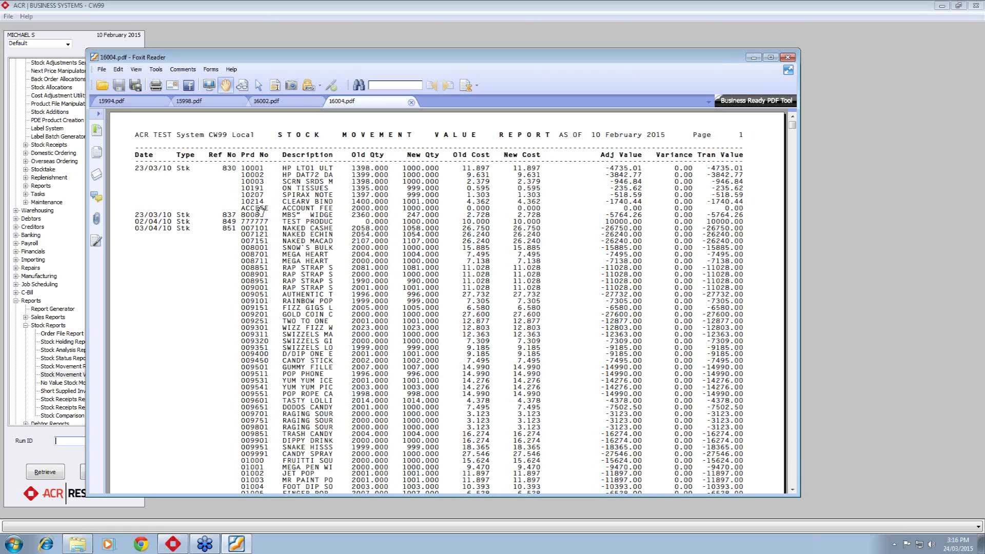
{"action": "left_click", "coordinate": [275, 85]}
{"action": "left_click_drag", "start_coordinate": [136, 169], "coordinate": [743, 208]}
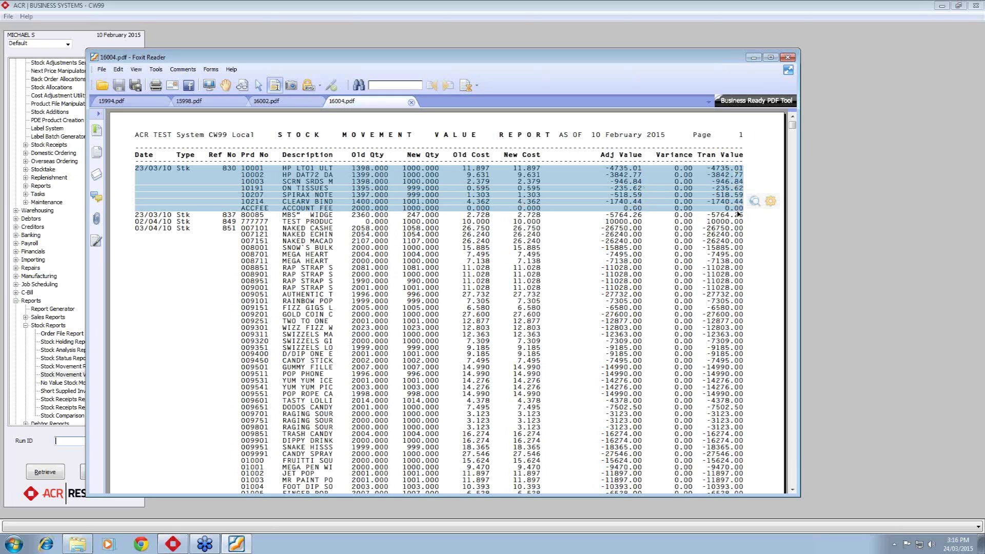
{"action": "left_click", "coordinate": [135, 216]}
{"action": "left_click_drag", "start_coordinate": [136, 216], "coordinate": [743, 214]}
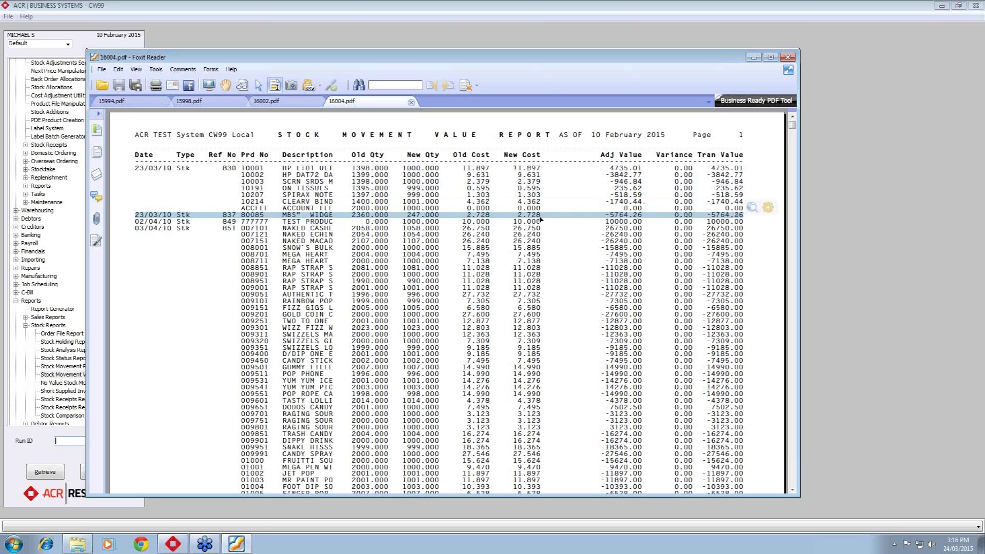
- Examine the lines of stocktake reference 851 and the product number of the first line, and minimise the report
{"action": "left_click_drag", "start_coordinate": [135, 228], "coordinate": [644, 438]}
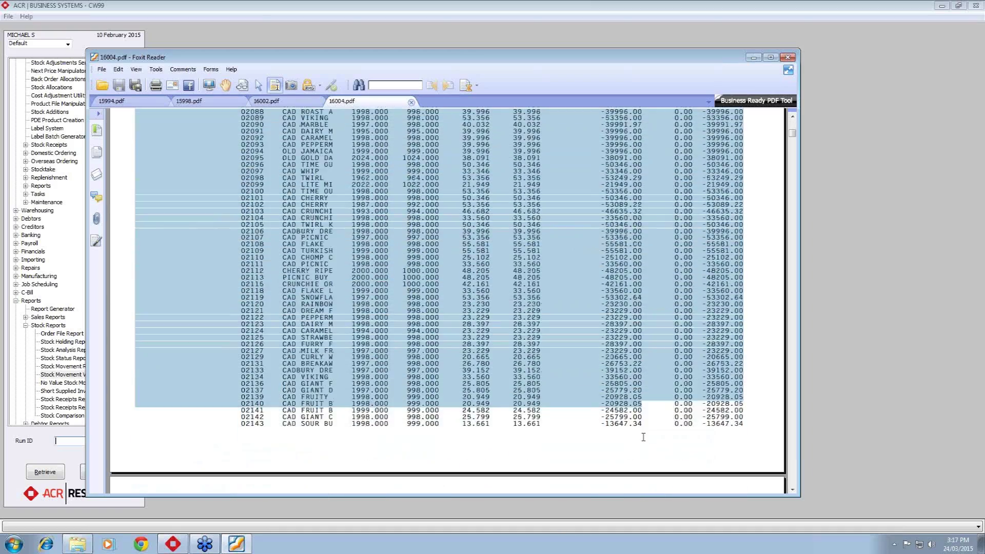
{"action": "scroll", "coordinate": [644, 437], "scroll_direction": "down", "scroll_amount": 15}
{"action": "left_click_drag", "start_coordinate": [641, 435], "coordinate": [635, 427]}
{"action": "scroll", "coordinate": [635, 427], "scroll_direction": "up", "scroll_amount": 20}
{"action": "left_click_drag", "start_coordinate": [635, 427], "coordinate": [551, 268]}
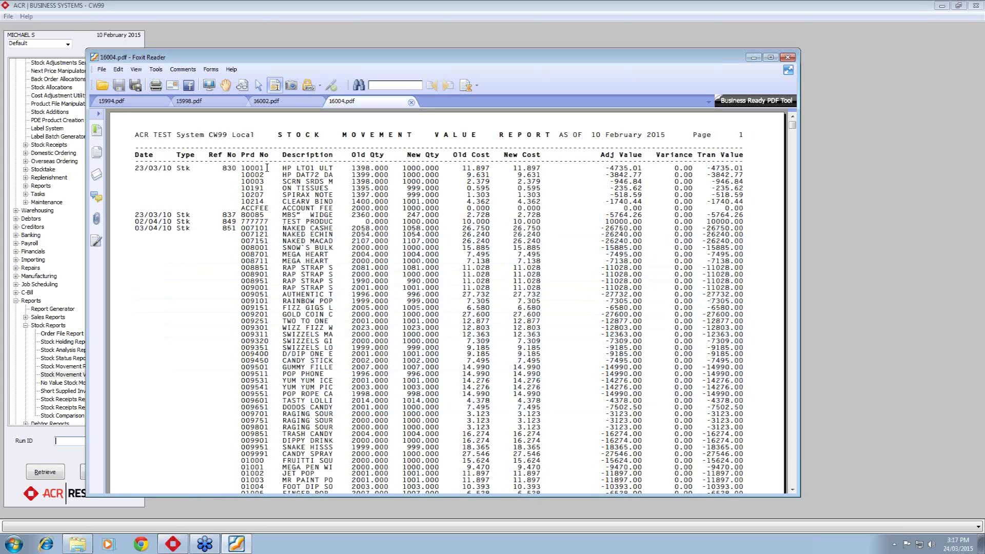
{"action": "left_click_drag", "start_coordinate": [265, 167], "coordinate": [241, 168]}
{"action": "left_click", "coordinate": [754, 57]}
- Open the Stock Movement Value Report qualifier and set it to stocktake adjustments dated 23 March to 3 April 2010
{"action": "double_click", "coordinate": [83, 375]}
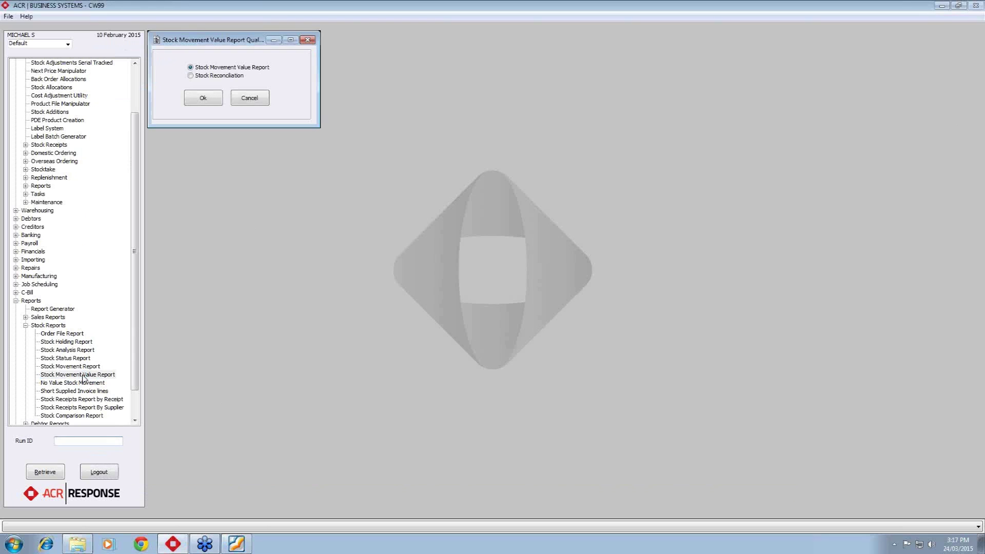
{"action": "left_click", "coordinate": [205, 98]}
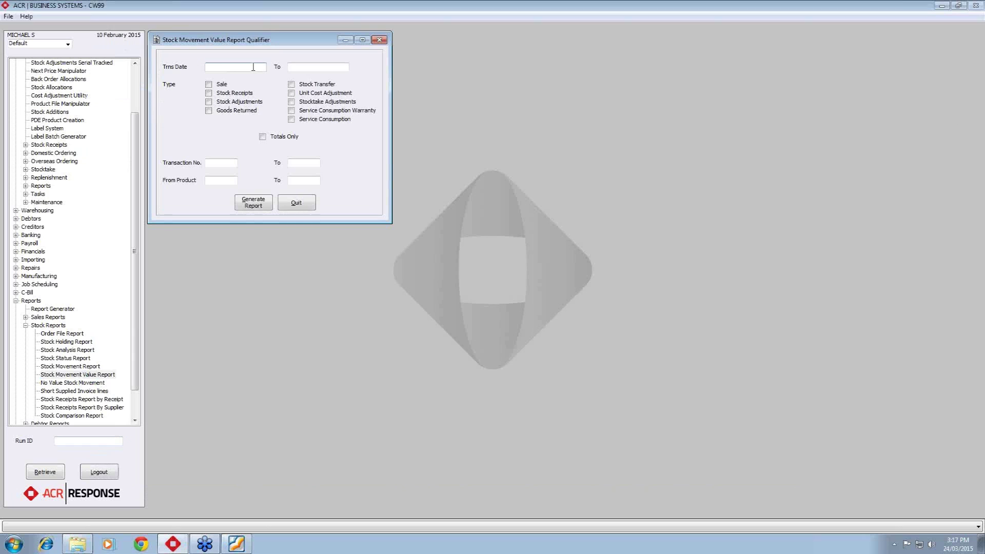
{"action": "left_click", "coordinate": [253, 67]}
{"action": "type", "text": "230310"}
{"action": "key", "text": "Tab"}
{"action": "type", "text": "030410"}
{"action": "key", "text": "Tab"}
{"action": "left_click", "coordinate": [294, 103]}
- Generate the report to screen for product 10001 only and highlight its stock take total
{"action": "left_click", "coordinate": [224, 181]}
{"action": "type", "text": "10001"}
{"action": "left_click", "coordinate": [292, 184]}
{"action": "type", "text": "10001"}
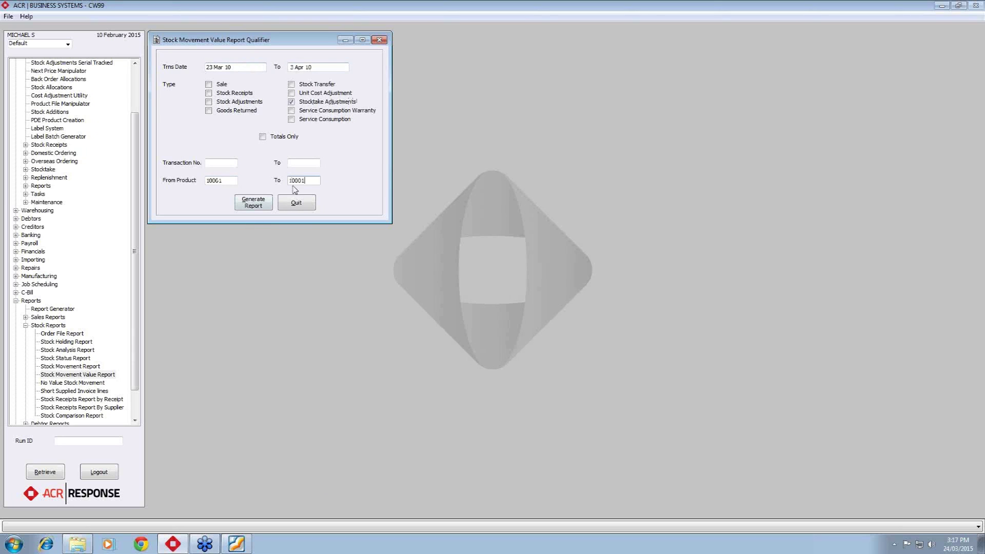
{"action": "left_click", "coordinate": [266, 210]}
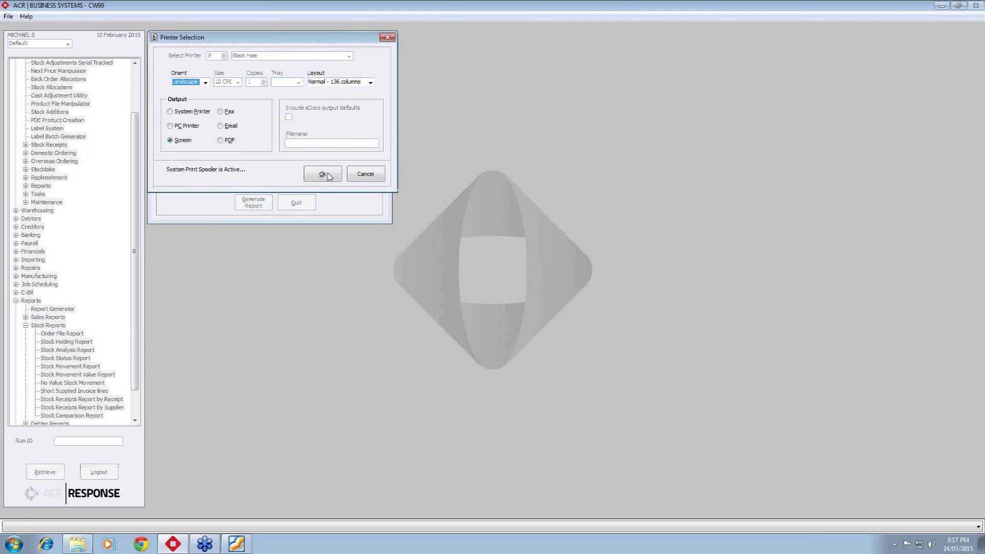
{"action": "left_click", "coordinate": [328, 174]}
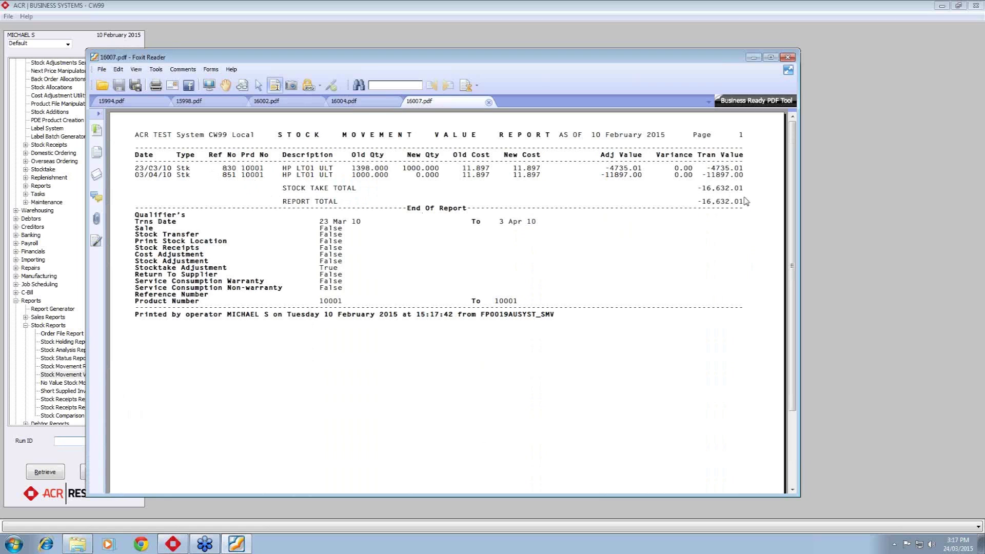
{"action": "left_click_drag", "start_coordinate": [745, 189], "coordinate": [697, 189]}
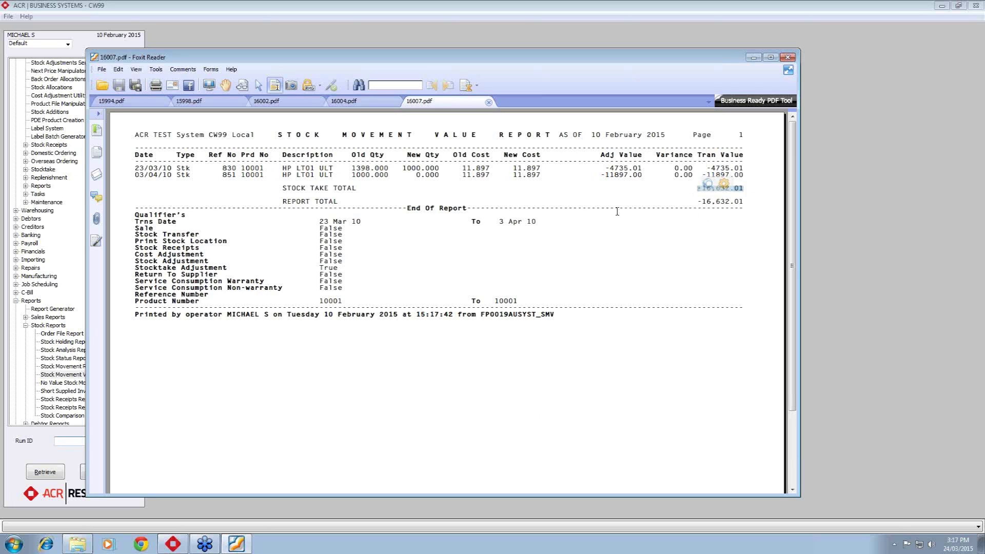
{"action": "left_click", "coordinate": [753, 58]}
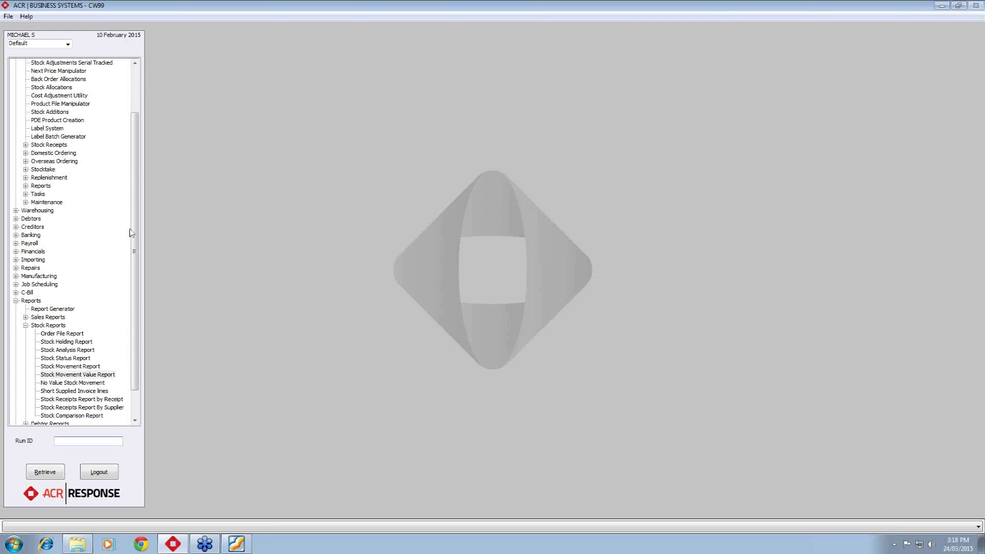
- Collapse the Stock Control and Reports groups and open Misc Configurations from the Toolbox configurations
{"action": "left_click_drag", "start_coordinate": [140, 180], "coordinate": [138, 128]}
{"action": "left_click", "coordinate": [16, 79]}
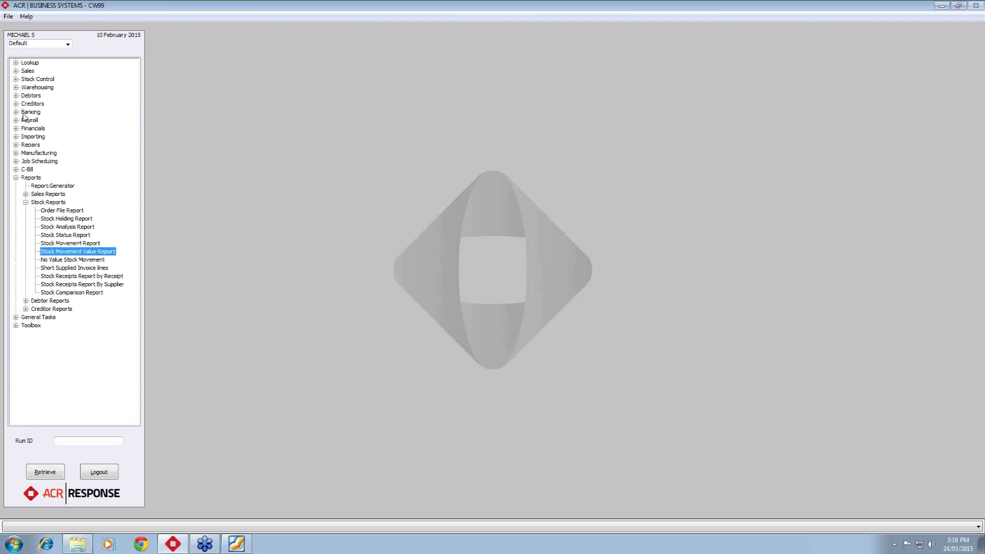
{"action": "left_click", "coordinate": [16, 178]}
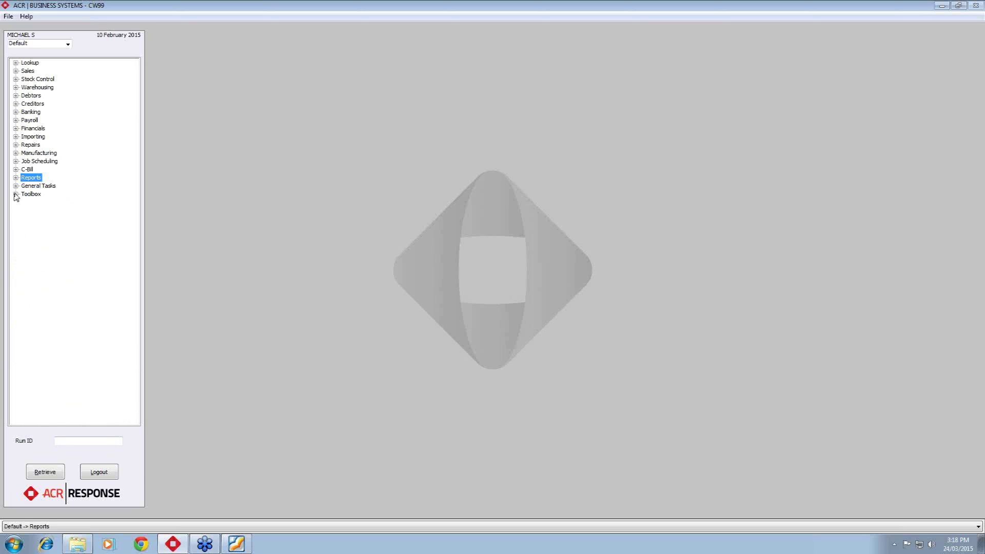
{"action": "left_click", "coordinate": [16, 194]}
{"action": "left_click", "coordinate": [25, 268]}
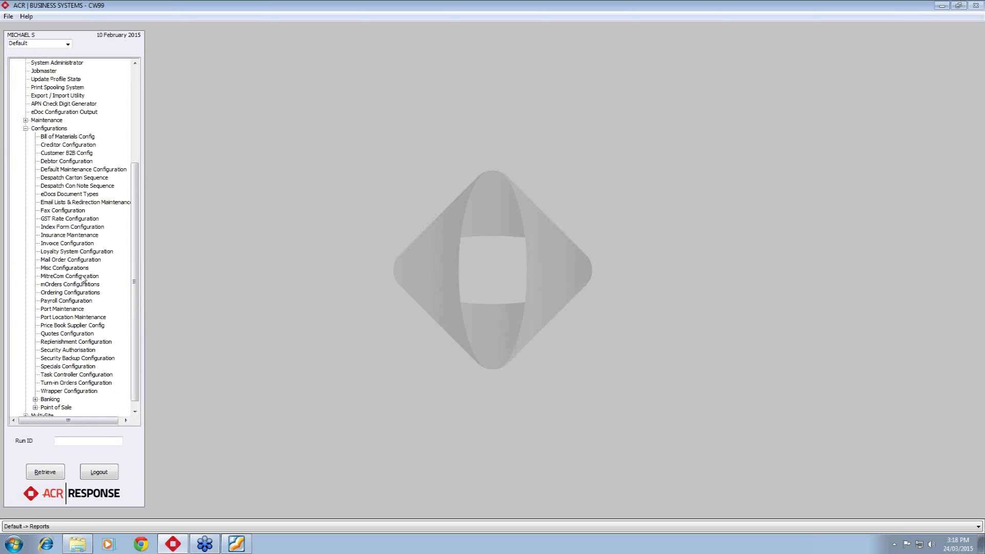
{"action": "left_click", "coordinate": [76, 266]}
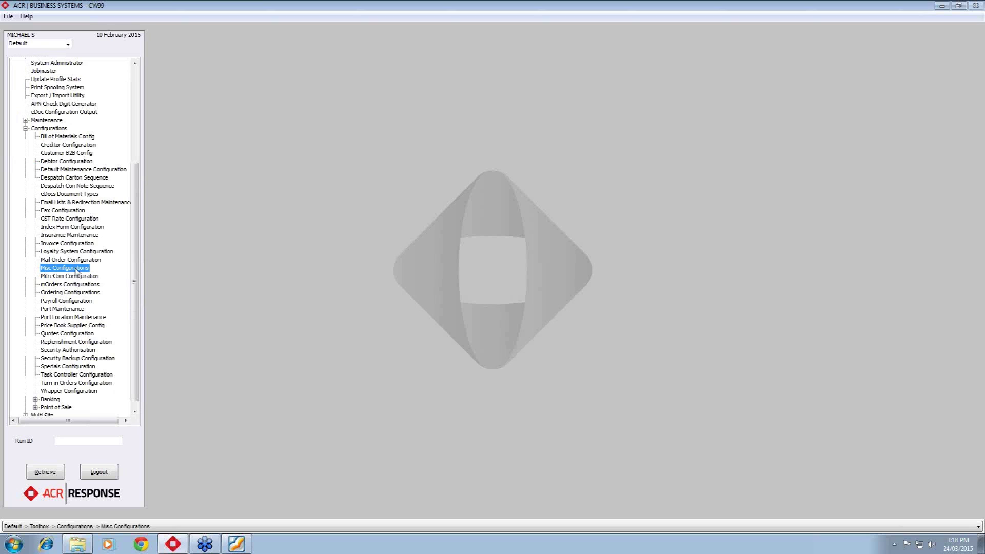
{"action": "double_click", "coordinate": [76, 269]}
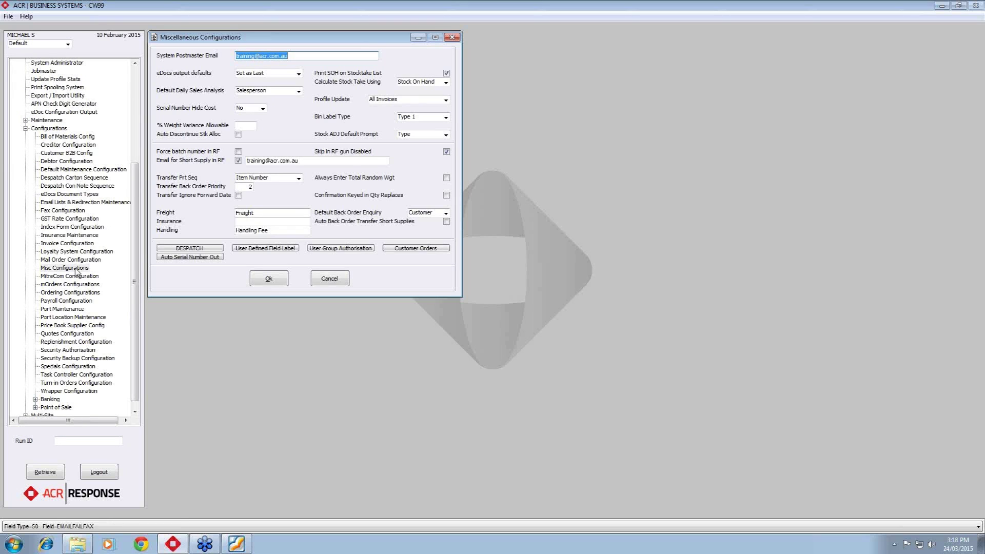
- Examine the group choices for Stocktake User Group in User Group Authorisation, leaving without saving
{"action": "left_click", "coordinate": [349, 250]}
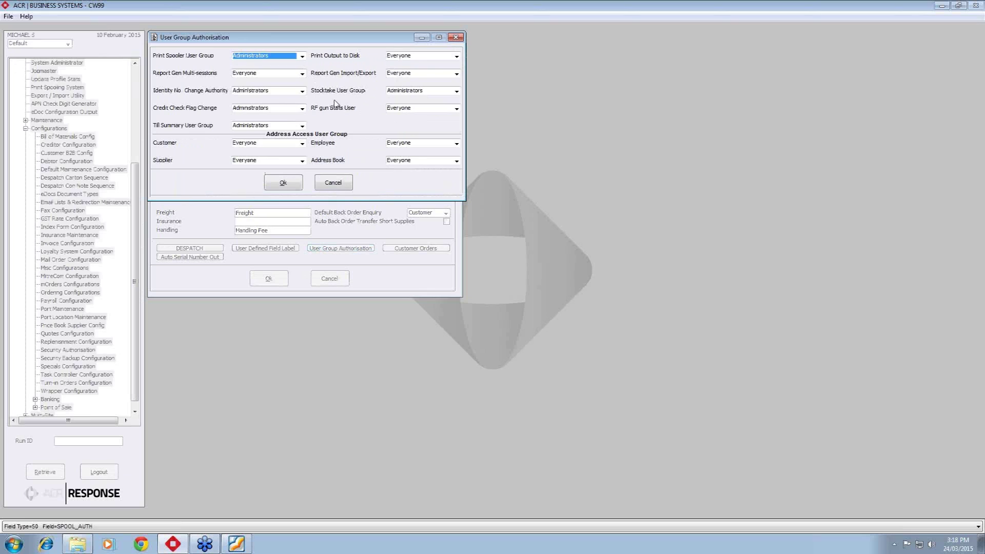
{"action": "left_click", "coordinate": [456, 92]}
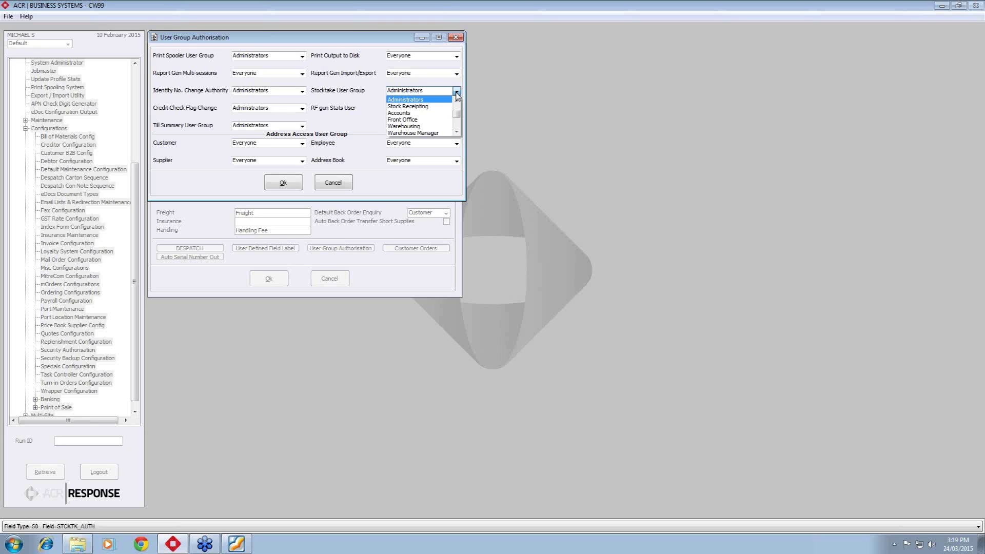
{"action": "left_click", "coordinate": [361, 199]}
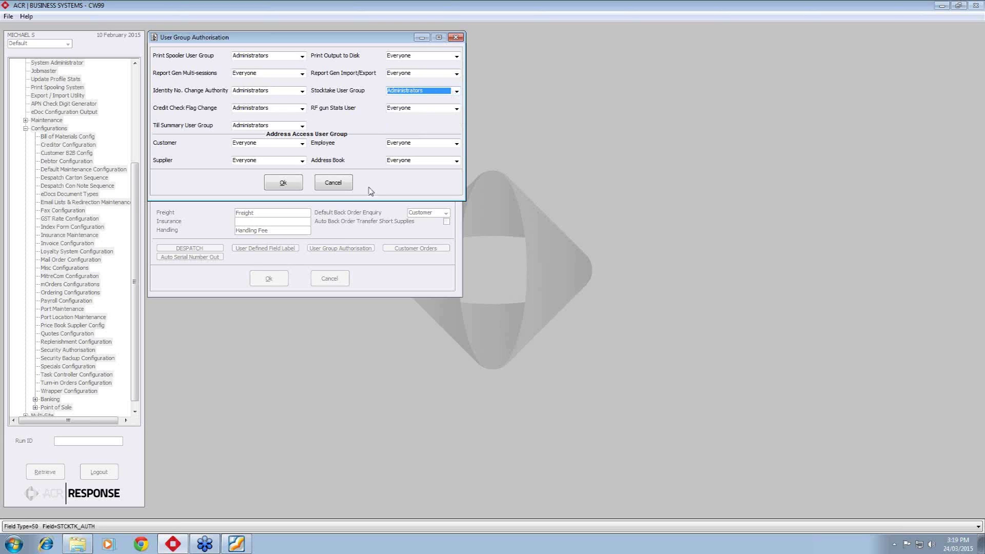
{"action": "left_click", "coordinate": [338, 183]}
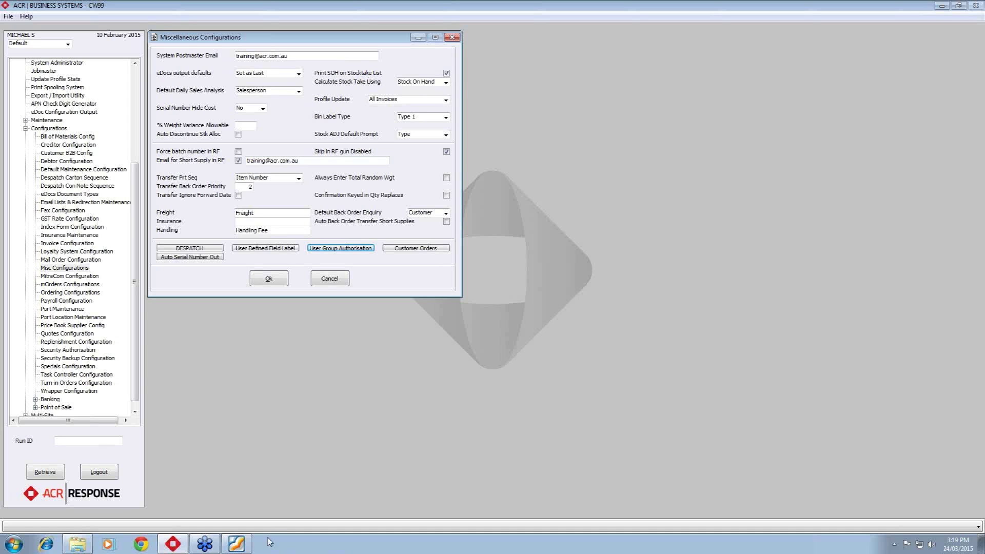
- Examine the SOH column of the Stocktake List report 15994.pdf in Foxit Reader against the Print SOH on Stocktake List setting
{"action": "left_click", "coordinate": [244, 538]}
{"action": "left_click", "coordinate": [140, 102]}
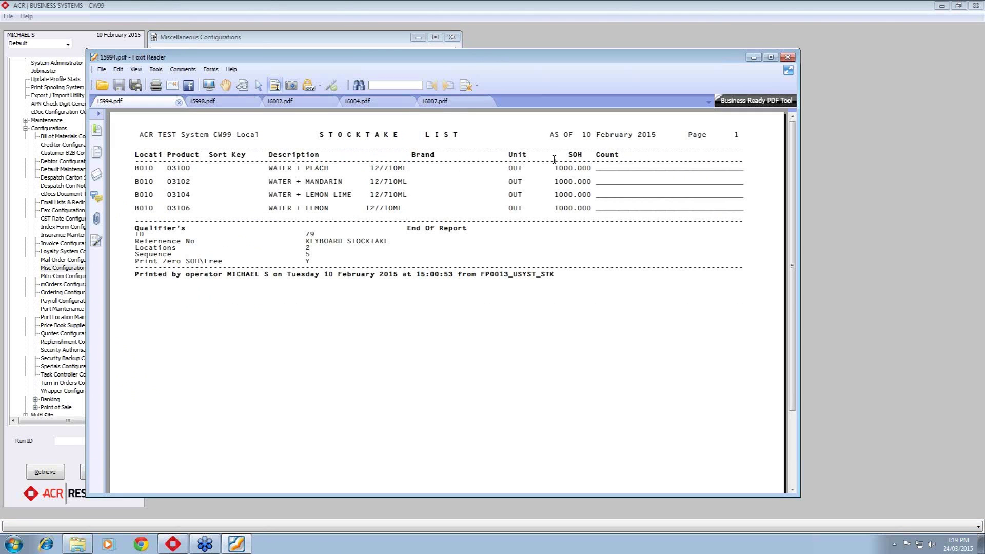
{"action": "left_click_drag", "start_coordinate": [554, 159], "coordinate": [565, 220]}
{"action": "left_click", "coordinate": [569, 217]}
{"action": "left_click", "coordinate": [754, 57]}
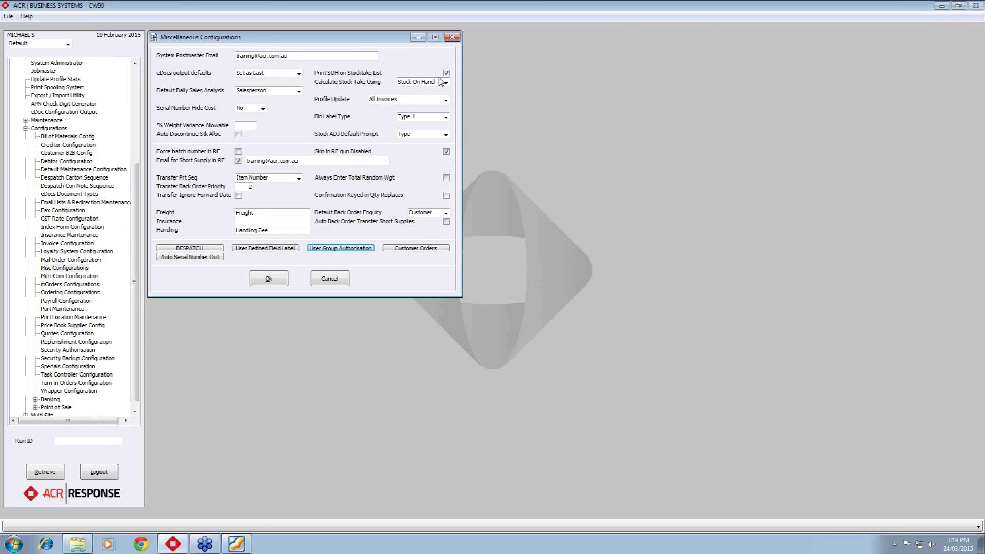
{"action": "left_click", "coordinate": [245, 549]}
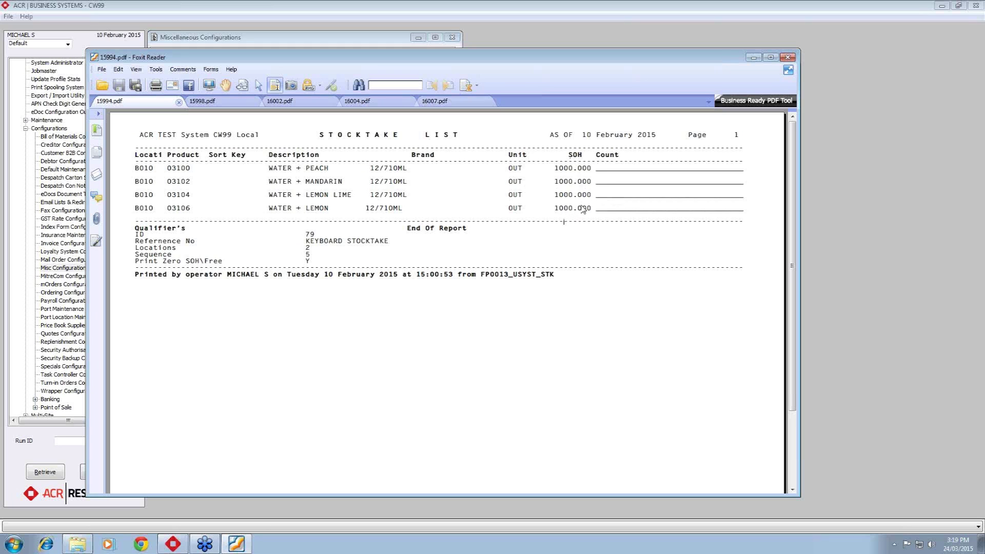
{"action": "left_click", "coordinate": [753, 57]}
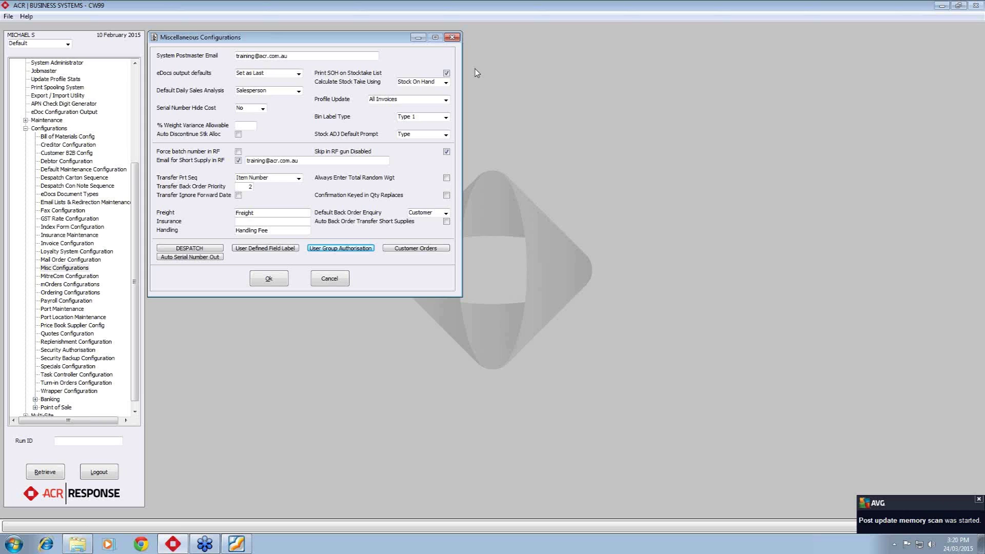
- Dismiss the antivirus notices, view the choices for Calculate Stock Take Using, and close Miscellaneous Configurations without saving
{"action": "left_click", "coordinate": [978, 499]}
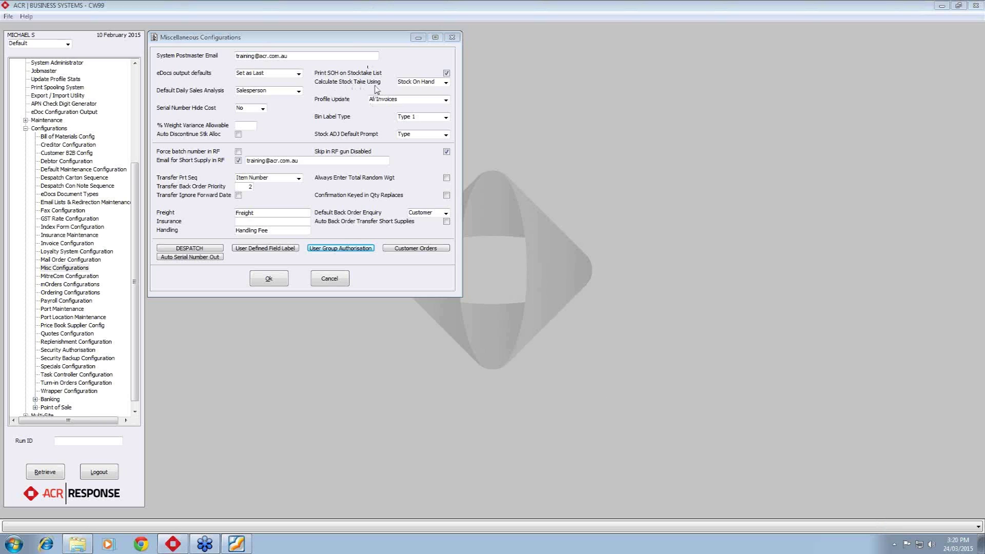
{"action": "left_click", "coordinate": [446, 83]}
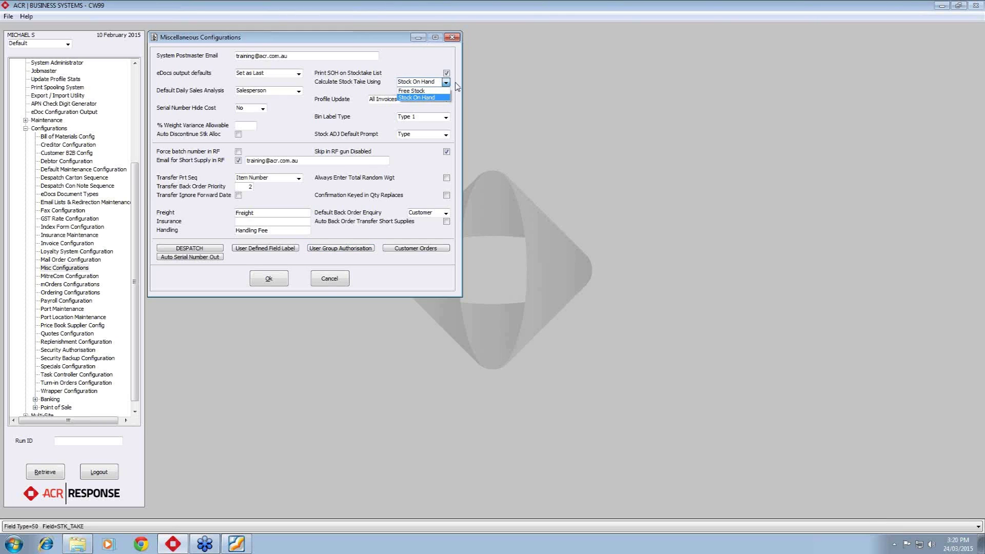
{"action": "left_click", "coordinate": [457, 86]}
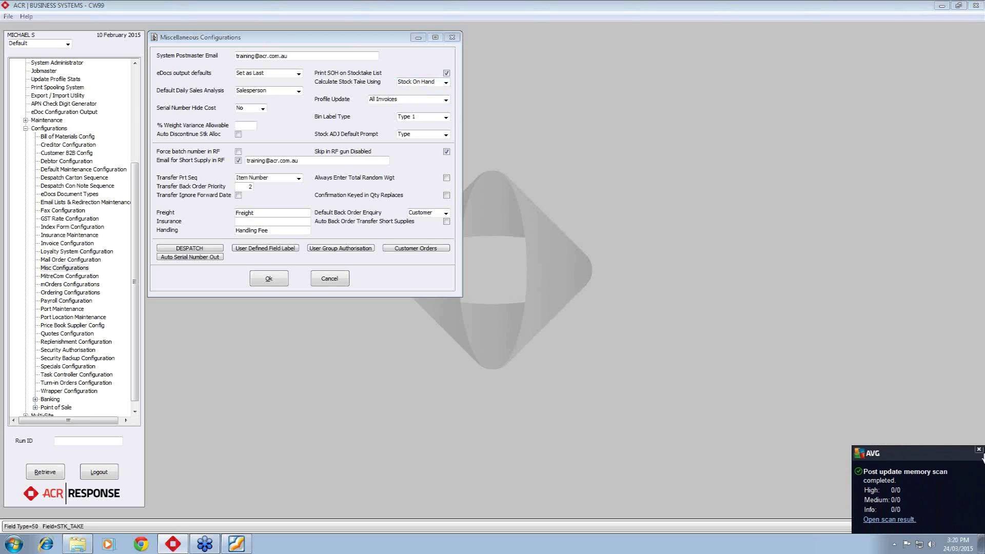
{"action": "left_click", "coordinate": [979, 451]}
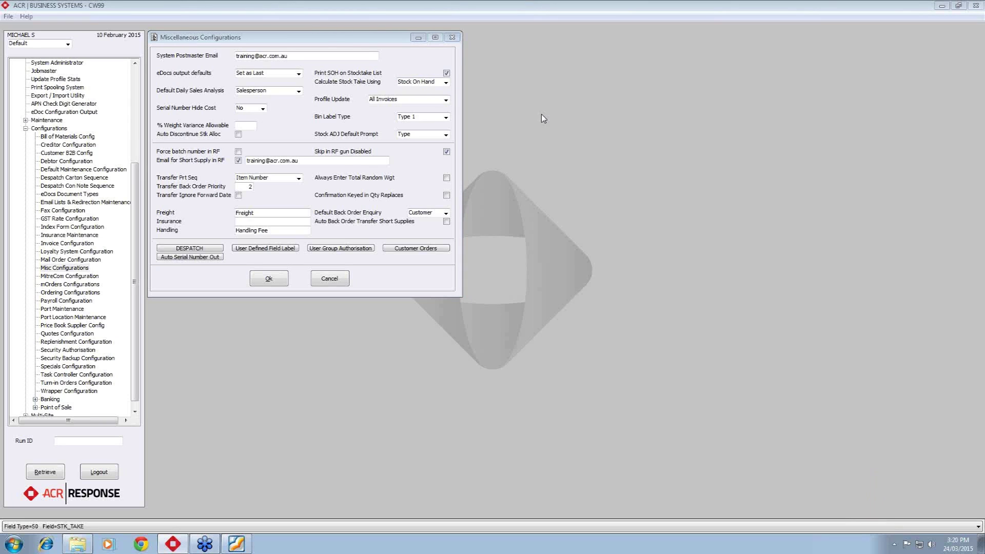
{"action": "left_click", "coordinate": [308, 268]}
{"action": "left_click", "coordinate": [330, 278]}
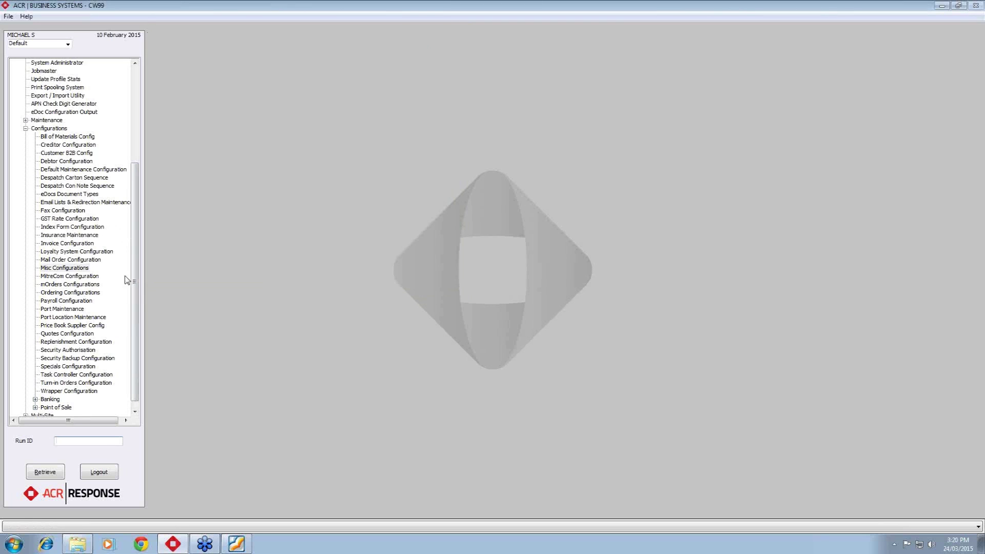
- Look up product 80085 in Product Maintenance Tradetalk and open its stock areas
{"action": "left_click", "coordinate": [16, 71]}
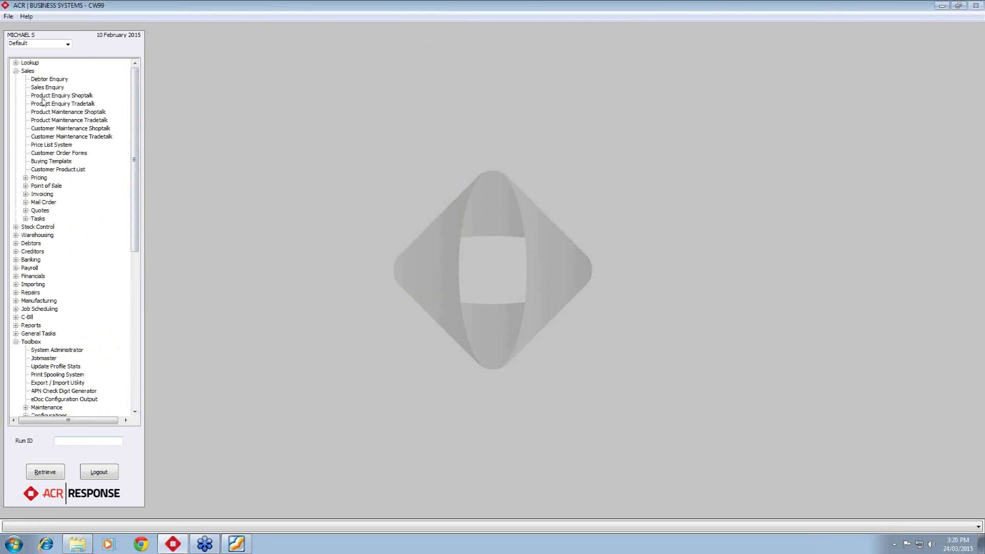
{"action": "double_click", "coordinate": [45, 122]}
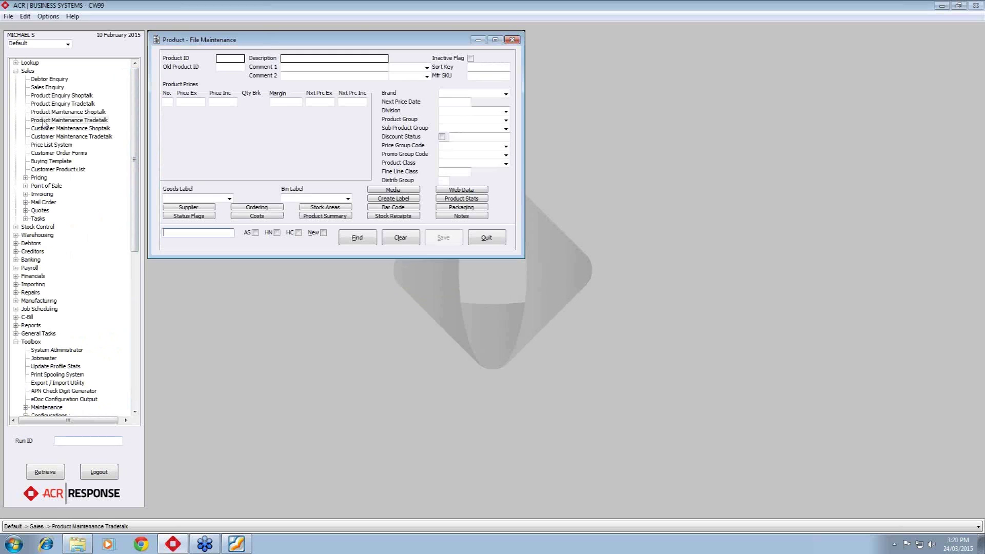
{"action": "type", "text": "60085"}
{"action": "key", "text": "Return"}
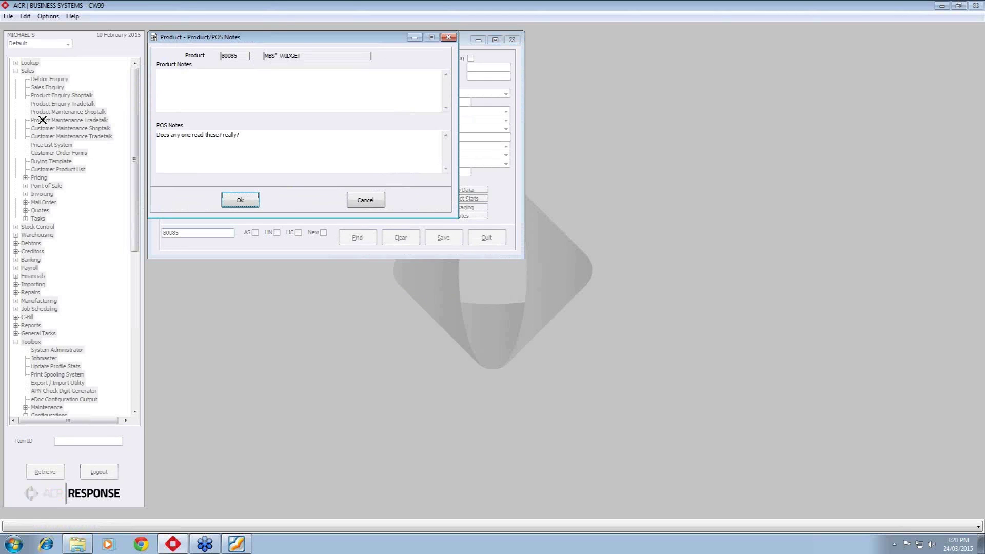
{"action": "left_click", "coordinate": [229, 203]}
{"action": "left_click", "coordinate": [331, 208]}
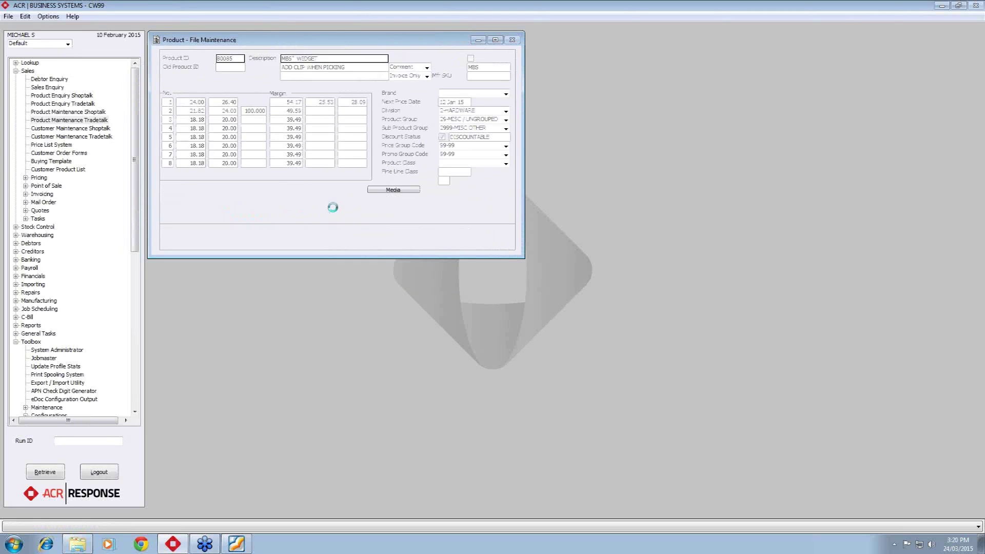
- Examine the Stock on Hand and Free quantities of stock area 1, and close the product record
{"action": "left_click_drag", "start_coordinate": [269, 153], "coordinate": [298, 157]}
{"action": "left_click_drag", "start_coordinate": [271, 187], "coordinate": [302, 190]}
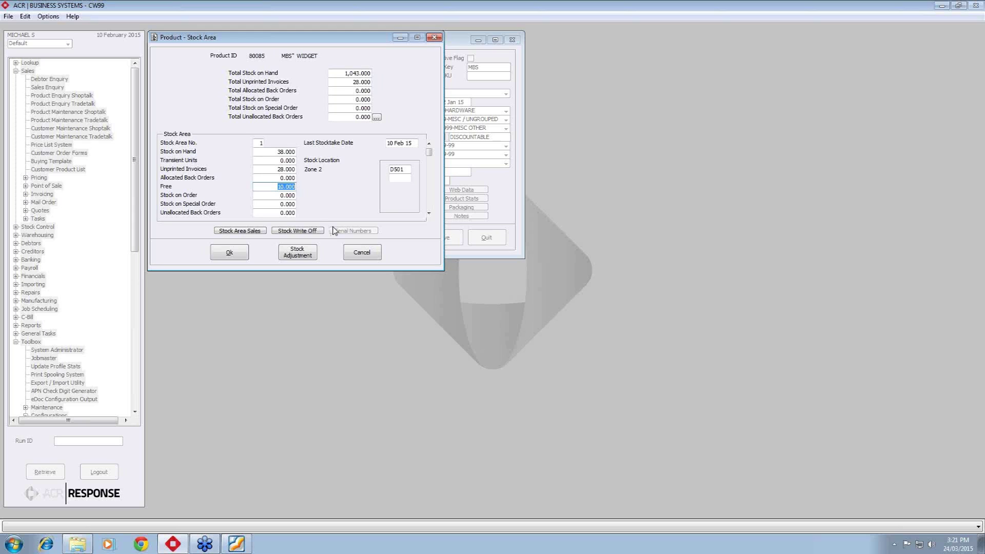
{"action": "left_click", "coordinate": [276, 186]}
{"action": "left_click_drag", "start_coordinate": [276, 187], "coordinate": [296, 187]}
{"action": "left_click", "coordinate": [285, 151]}
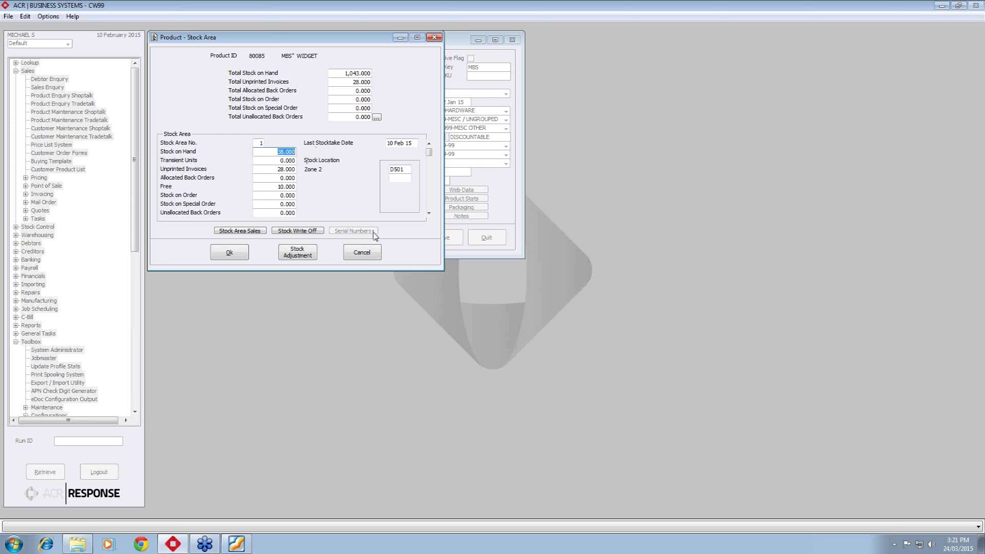
{"action": "left_click", "coordinate": [361, 253]}
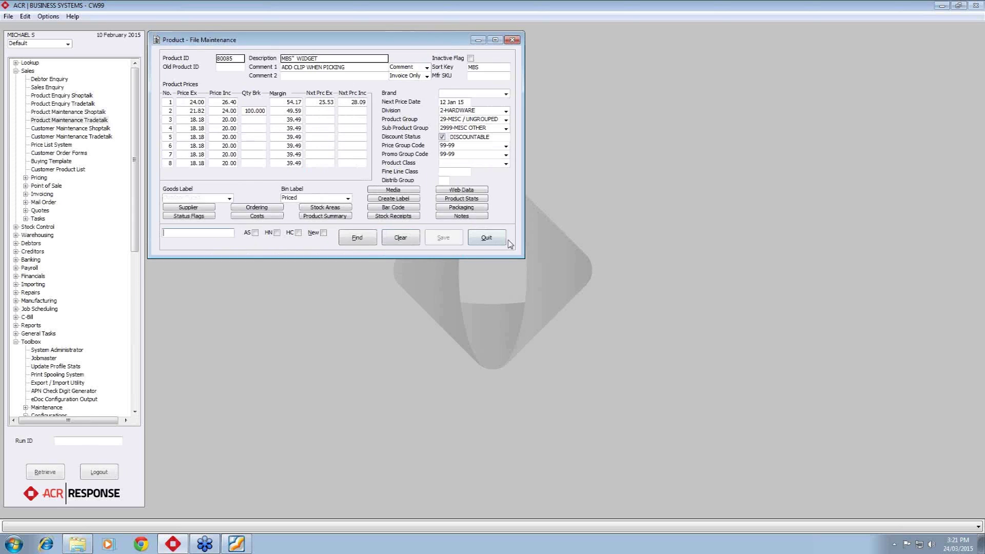
{"action": "key", "text": "Escape"}
- Reopen Misc Configurations to review the Calculate Stock Take Using setting, and cancel out of it
{"action": "scroll", "coordinate": [134, 226], "scroll_direction": "down", "scroll_amount": 12}
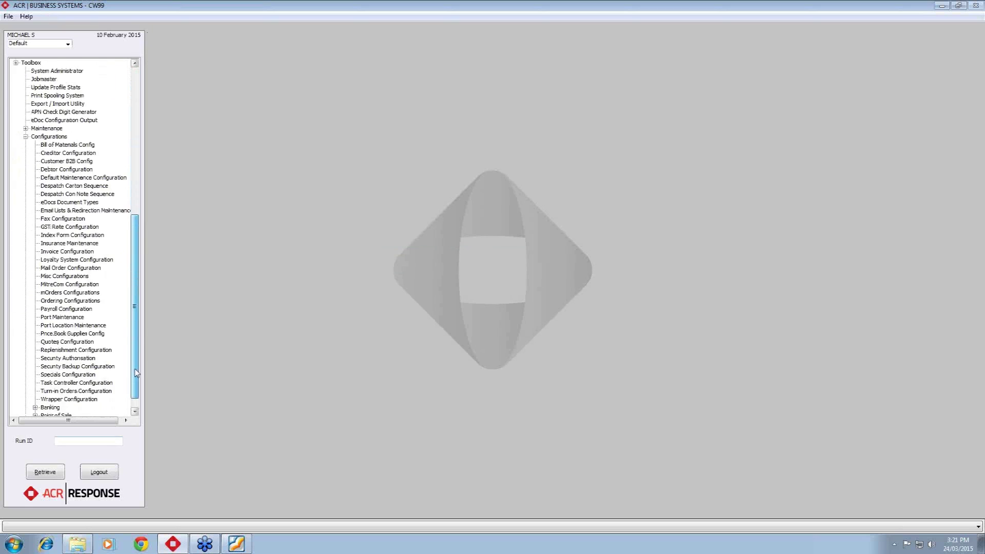
{"action": "left_click", "coordinate": [54, 260]}
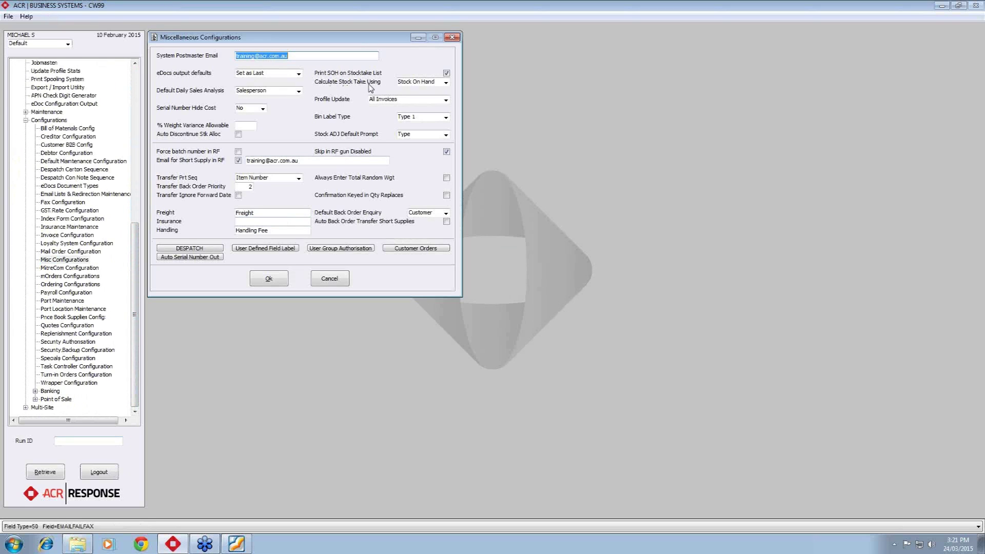
{"action": "left_click", "coordinate": [337, 282]}
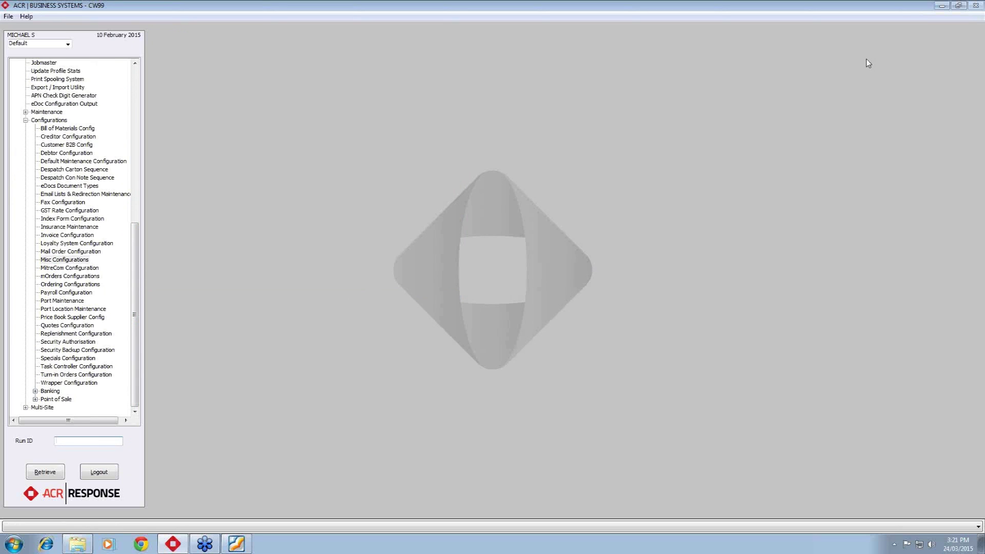